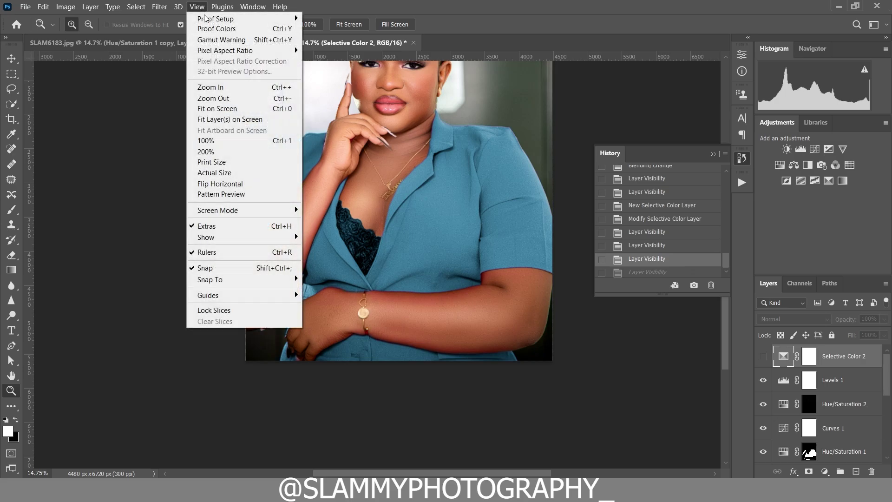
Go back to the original SLAM6183.CR2 snapshot in the history and inspect the discoloured forearm skin
{"action": "left_click", "coordinate": [214, 109]}
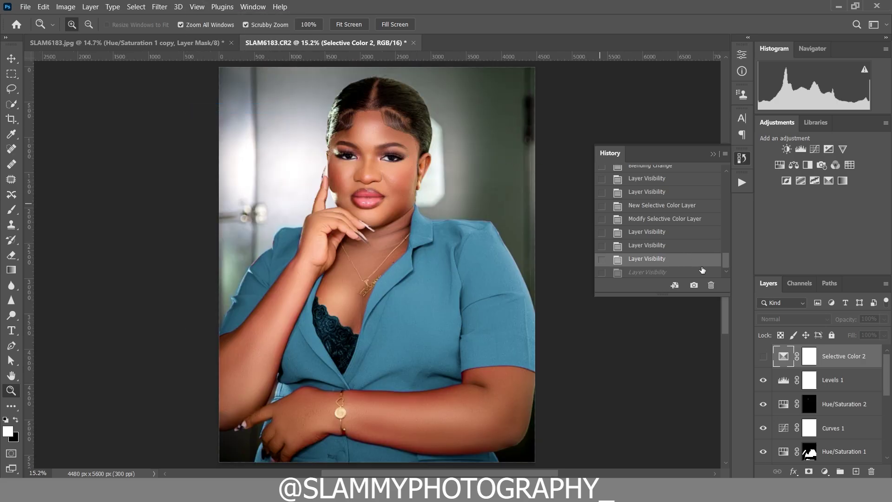
{"action": "left_click_drag", "start_coordinate": [726, 263], "coordinate": [703, 155]}
{"action": "left_click", "coordinate": [683, 175]}
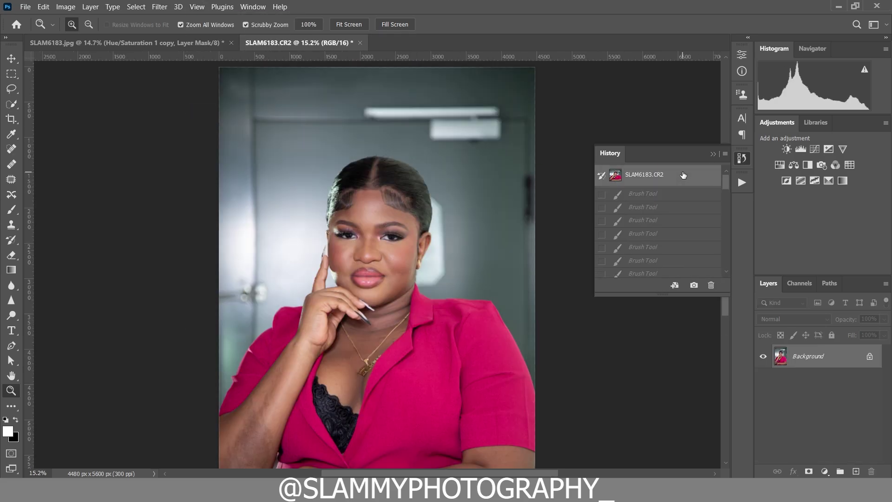
{"action": "scroll", "coordinate": [279, 325], "scroll_direction": "down", "scroll_amount": 5}
{"action": "left_click_drag", "start_coordinate": [260, 348], "coordinate": [283, 349]}
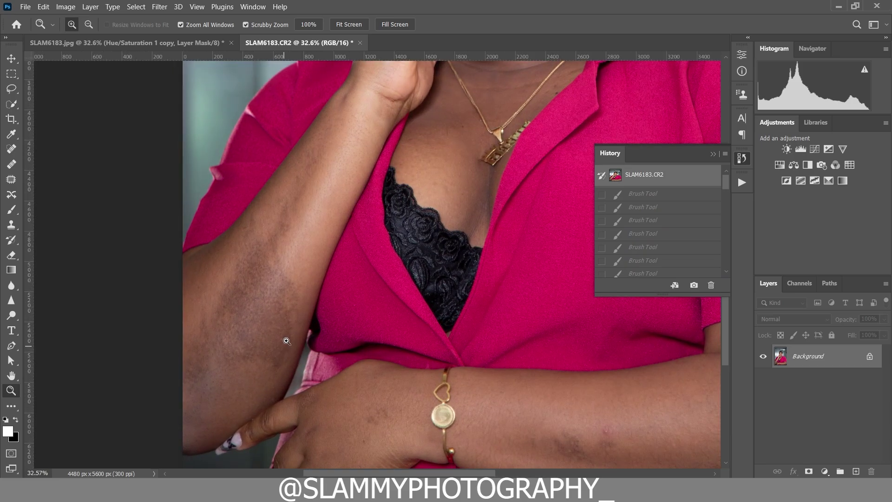
Advance the history to the Curves blending change and to the last recorded state, examining the retouched arm, hand and face up close
{"action": "mouse_move", "coordinate": [728, 184]}
{"action": "left_mouse_down"}
{"action": "mouse_move", "coordinate": [725, 239]}
{"action": "mouse_move", "coordinate": [720, 230]}
{"action": "left_mouse_up"}
{"action": "left_click", "coordinate": [671, 200]}
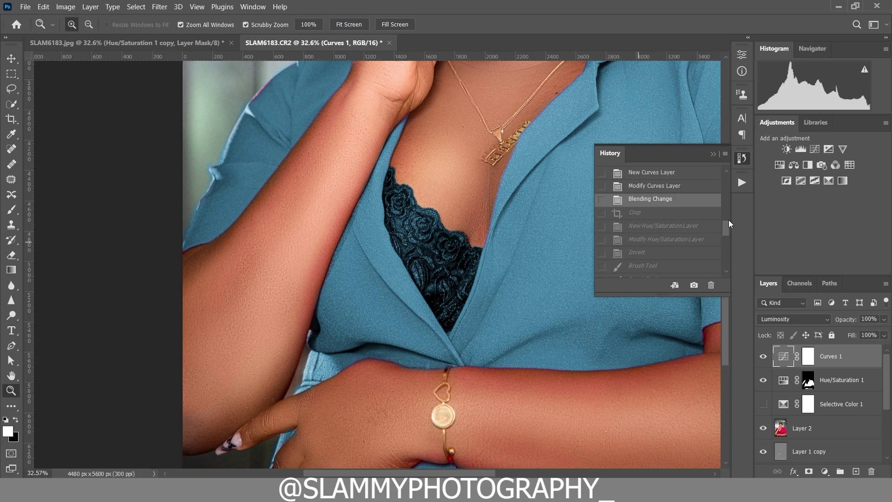
{"action": "left_click_drag", "start_coordinate": [295, 230], "coordinate": [318, 241]}
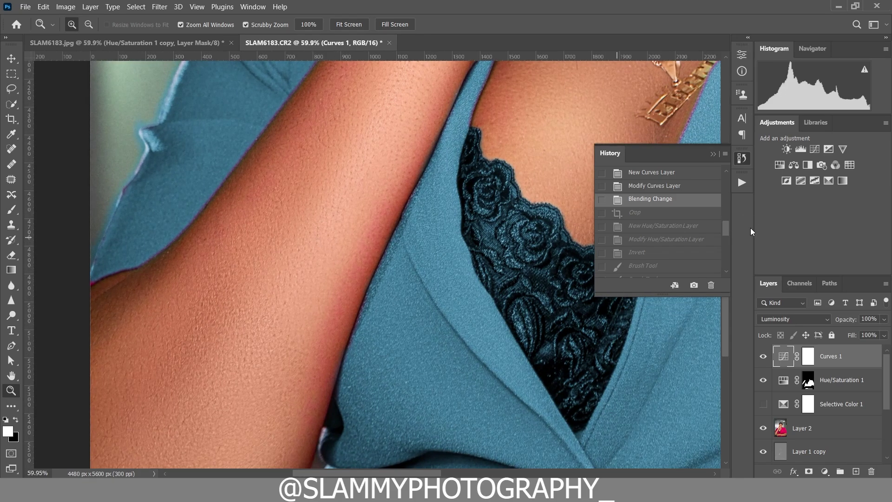
{"action": "left_click_drag", "start_coordinate": [730, 233], "coordinate": [725, 267]}
{"action": "left_click", "coordinate": [670, 270]}
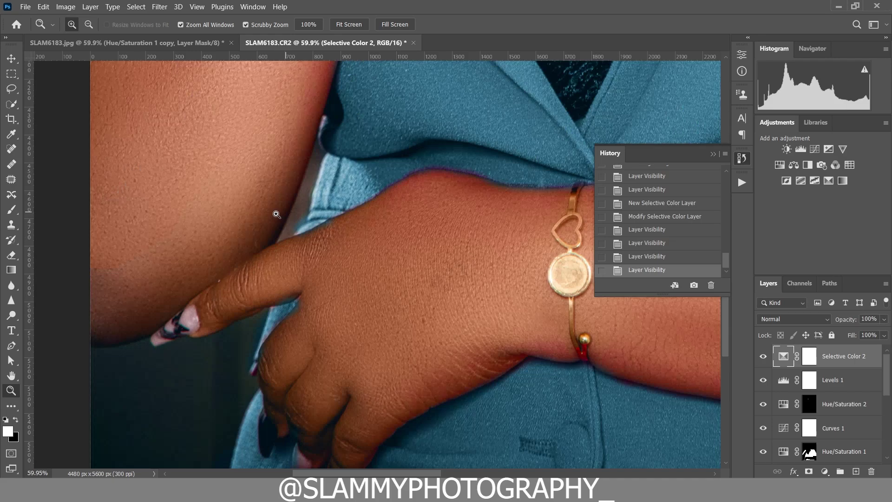
{"action": "scroll", "coordinate": [325, 212], "scroll_direction": "down", "scroll_amount": 3}
{"action": "scroll", "coordinate": [357, 249], "scroll_direction": "up", "scroll_amount": 2}
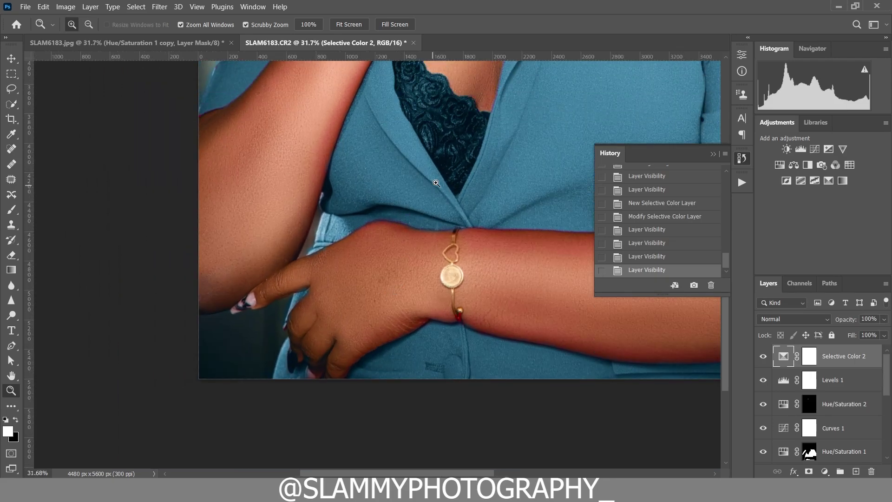
{"action": "scroll", "coordinate": [409, 134], "scroll_direction": "down", "scroll_amount": 3}
{"action": "scroll", "coordinate": [367, 121], "scroll_direction": "up", "scroll_amount": 3}
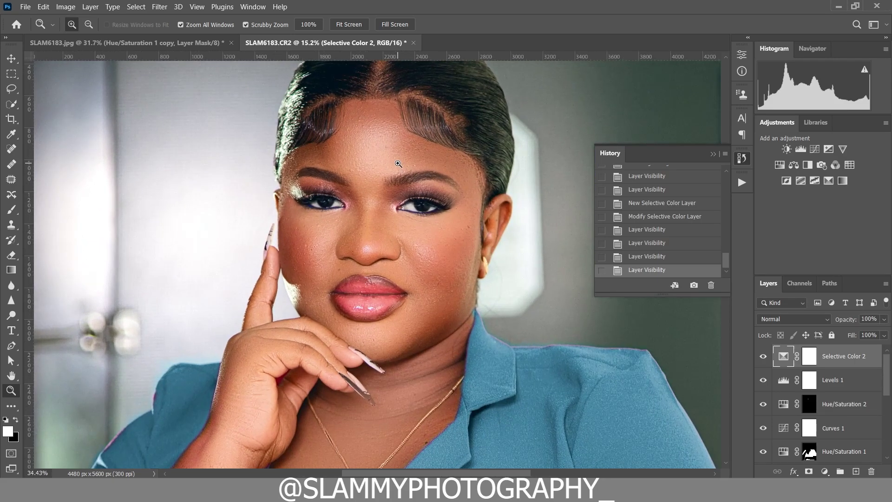
Return to the original SLAM6183.CR2 snapshot and examine the unretouched portrait in full and around the face and chest
{"action": "left_click_drag", "start_coordinate": [728, 266], "coordinate": [723, 175]}
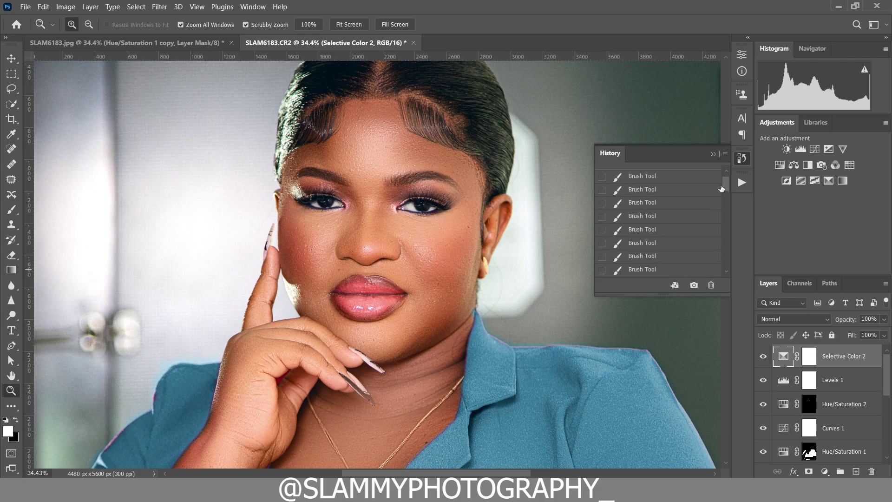
{"action": "left_click", "coordinate": [682, 179]}
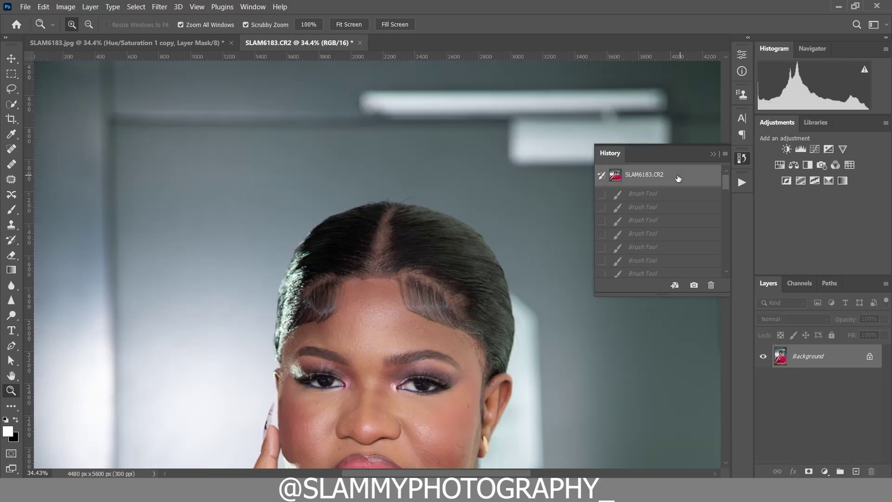
{"action": "left_click", "coordinate": [197, 6]}
{"action": "left_click", "coordinate": [223, 109]}
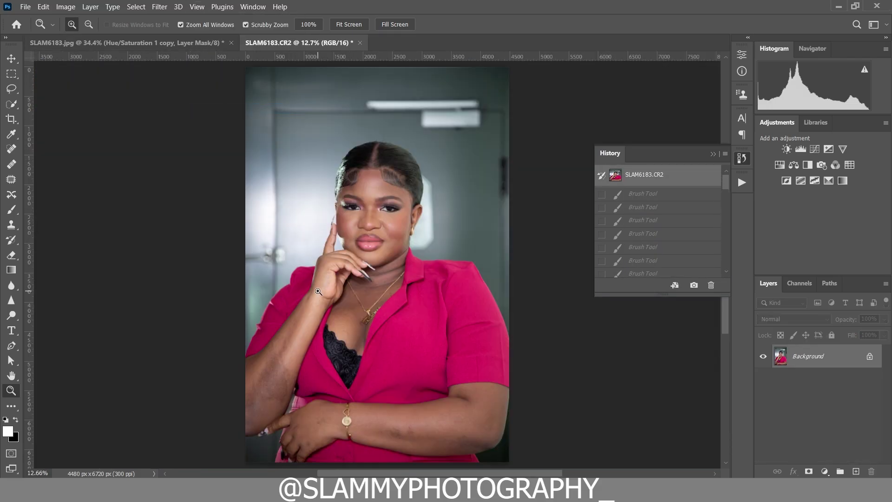
{"action": "left_click", "coordinate": [349, 292]}
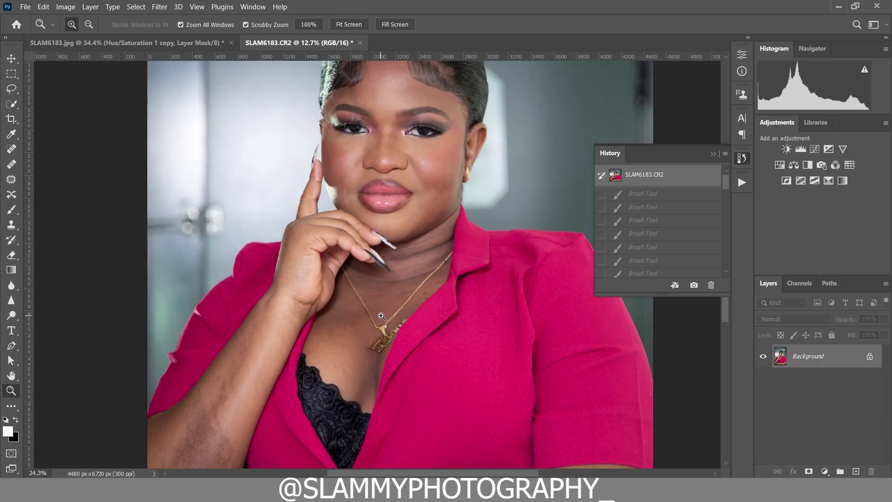
Walk forward through the history from a Hue/Saturation mask brush stroke to the last layer visibility change, reviewing each retouching stage
{"action": "scroll", "coordinate": [664, 236], "scroll_direction": "down", "scroll_amount": 3}
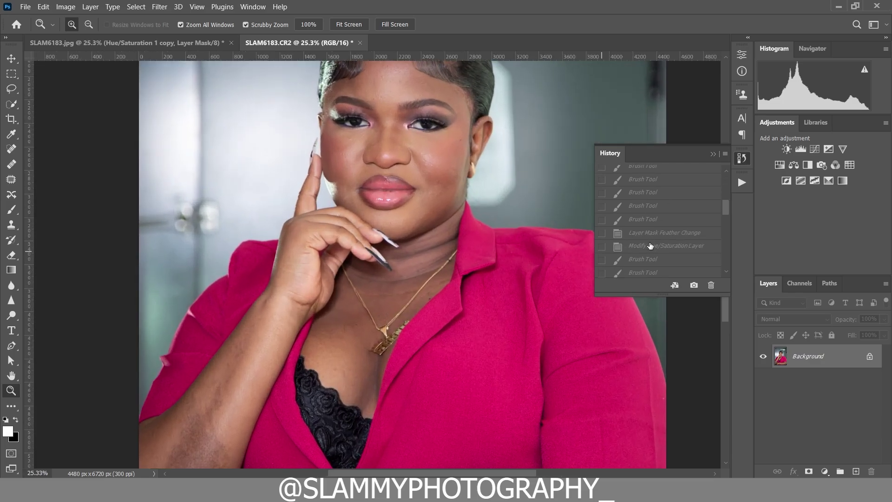
{"action": "left_click", "coordinate": [647, 258]}
{"action": "scroll", "coordinate": [650, 250], "scroll_direction": "down", "scroll_amount": 3}
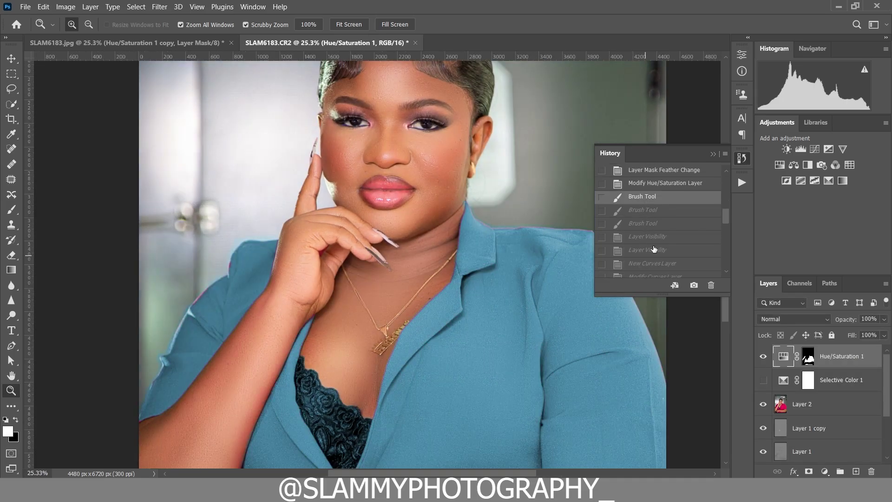
{"action": "left_click", "coordinate": [651, 251]}
{"action": "scroll", "coordinate": [649, 254], "scroll_direction": "down", "scroll_amount": 2}
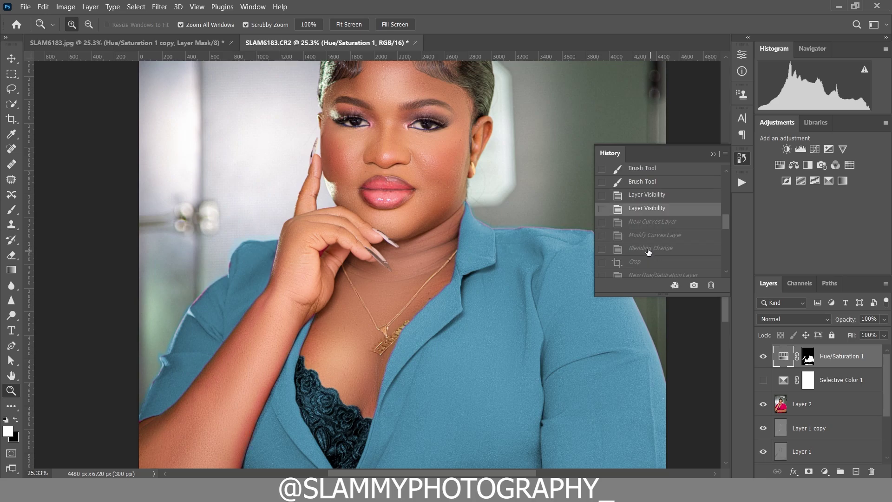
{"action": "left_click", "coordinate": [649, 248]}
{"action": "scroll", "coordinate": [648, 253], "scroll_direction": "down", "scroll_amount": 3}
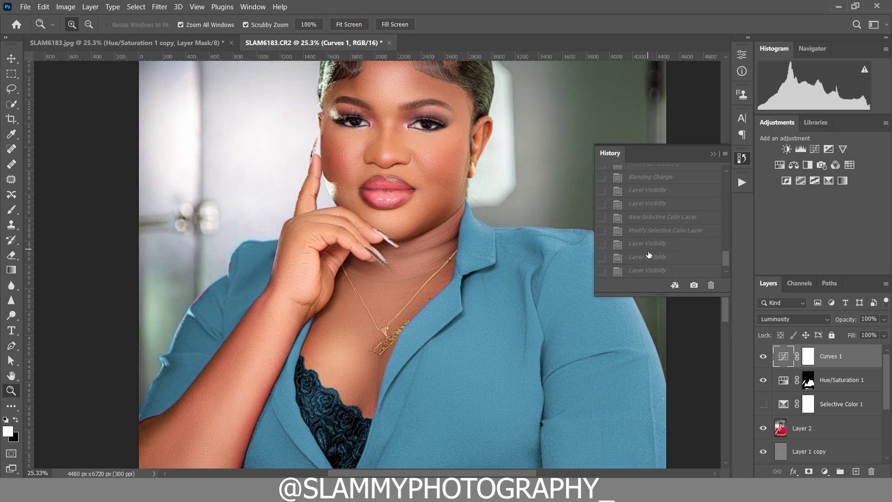
{"action": "left_click", "coordinate": [641, 271]}
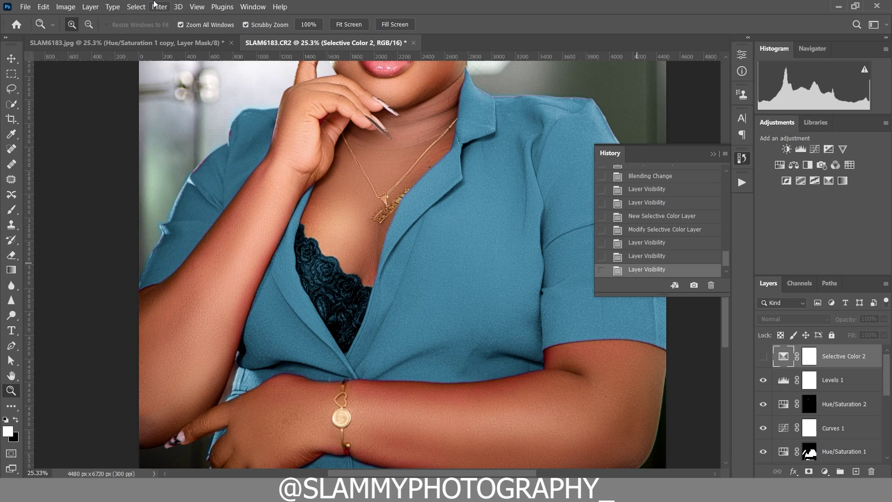
{"action": "left_click", "coordinate": [197, 7]}
{"action": "left_click", "coordinate": [238, 109]}
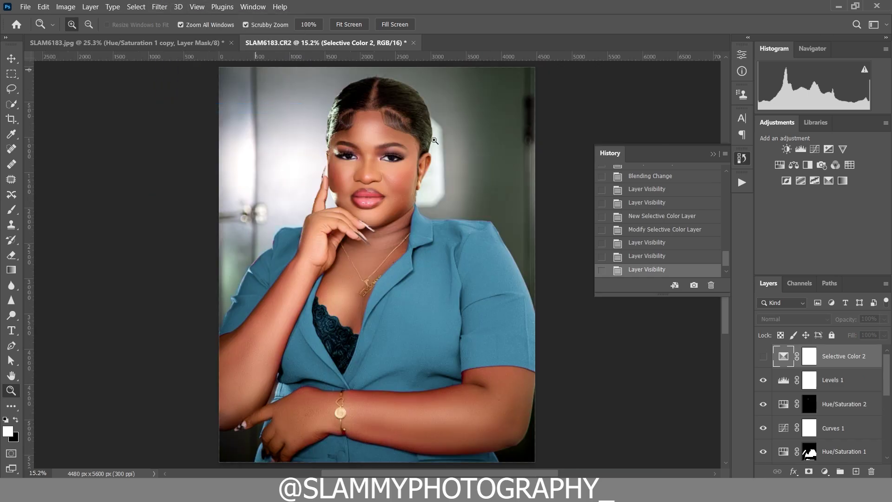
Compare the original snapshot with the finished retouch of the whole portrait using the history
{"action": "mouse_move", "coordinate": [723, 266]}
{"action": "left_mouse_down"}
{"action": "mouse_move", "coordinate": [725, 170]}
{"action": "mouse_move", "coordinate": [725, 265]}
{"action": "left_mouse_up"}
{"action": "left_click", "coordinate": [689, 179]}
{"action": "left_click", "coordinate": [669, 262]}
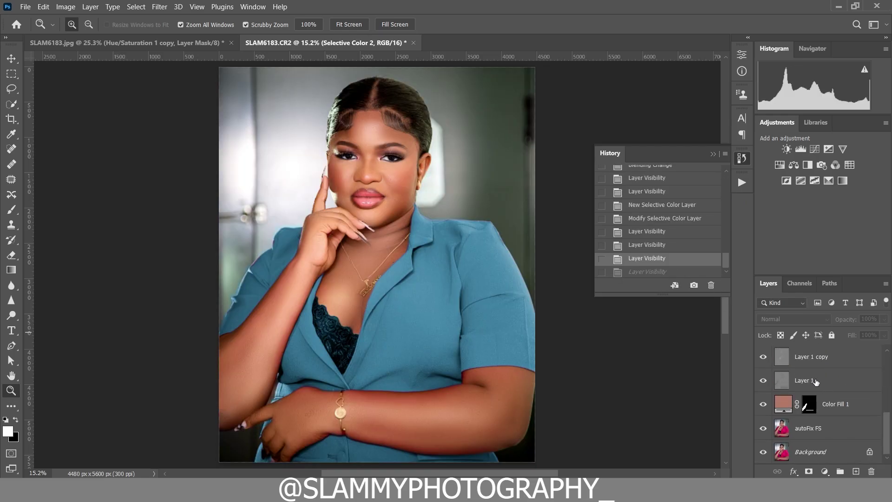
Revert the document to the original SLAM6183.CR2 snapshot and fit the whole photo on screen
{"action": "left_click_drag", "start_coordinate": [728, 263], "coordinate": [730, 177]}
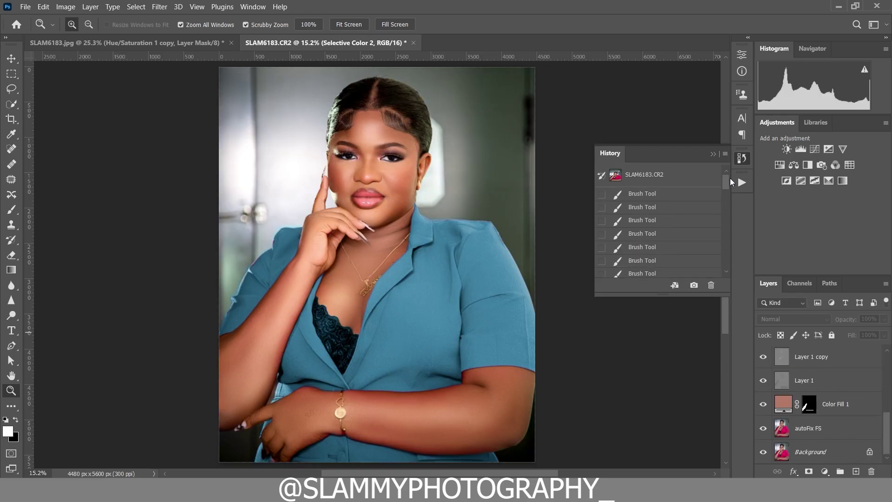
{"action": "left_click", "coordinate": [693, 175]}
{"action": "left_click", "coordinate": [197, 6]}
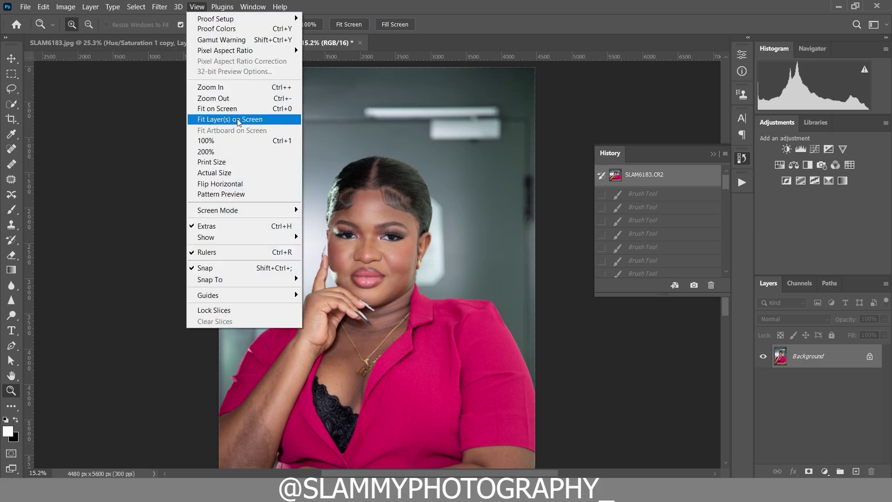
{"action": "left_click", "coordinate": [223, 109]}
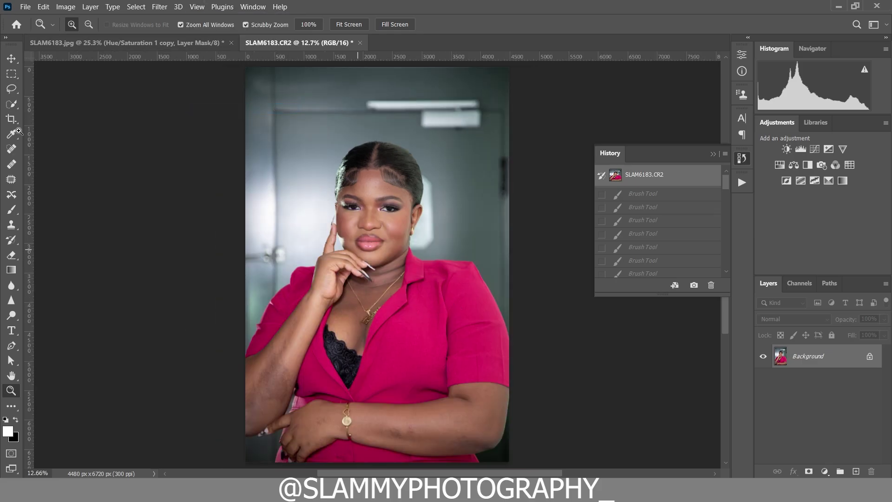
Crop the portrait to a 4 : 5 (8 : 10) ratio, trimming mainly the empty space above the head
{"action": "left_click", "coordinate": [11, 119]}
{"action": "left_click_drag", "start_coordinate": [375, 196], "coordinate": [373, 170]}
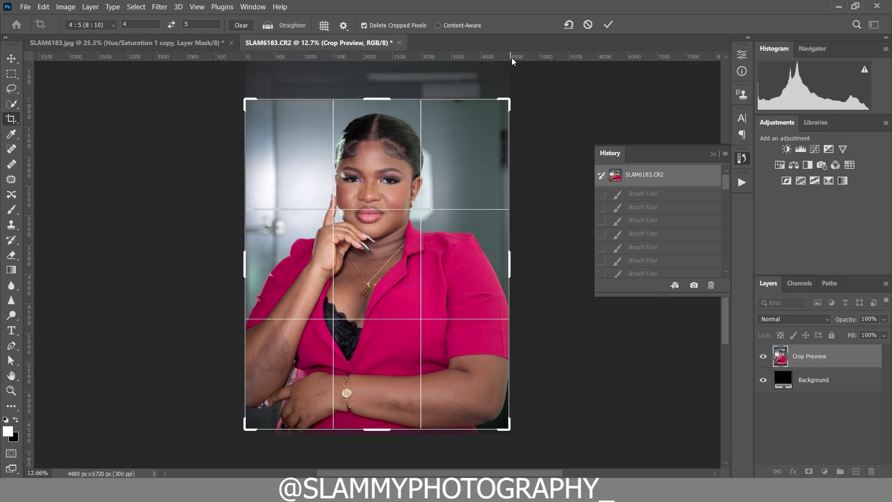
{"action": "left_click", "coordinate": [608, 24]}
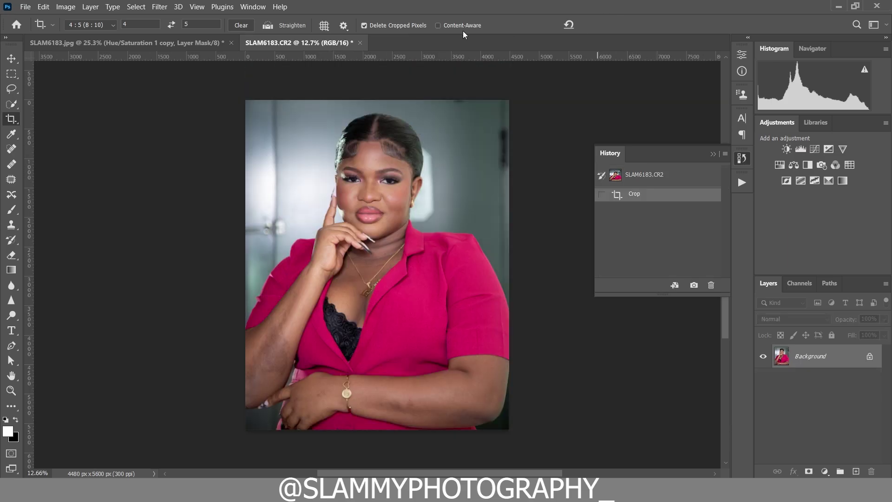
{"action": "left_click", "coordinate": [199, 7]}
{"action": "left_click", "coordinate": [233, 110]}
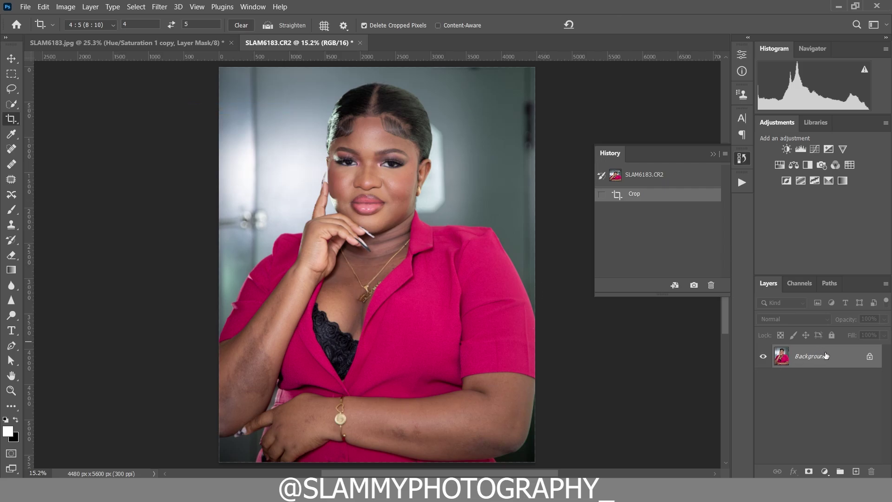
Duplicate the Background layer twice, naming the lower copy "median" and the upper copy "high"
{"action": "left_click_drag", "start_coordinate": [825, 355], "coordinate": [857, 471]}
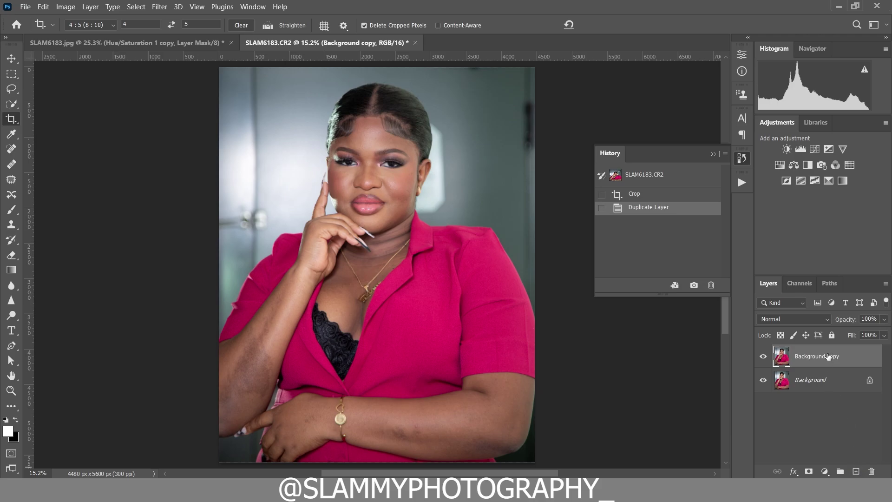
{"action": "left_click_drag", "start_coordinate": [829, 356], "coordinate": [856, 470]}
{"action": "double_click", "coordinate": [813, 379]}
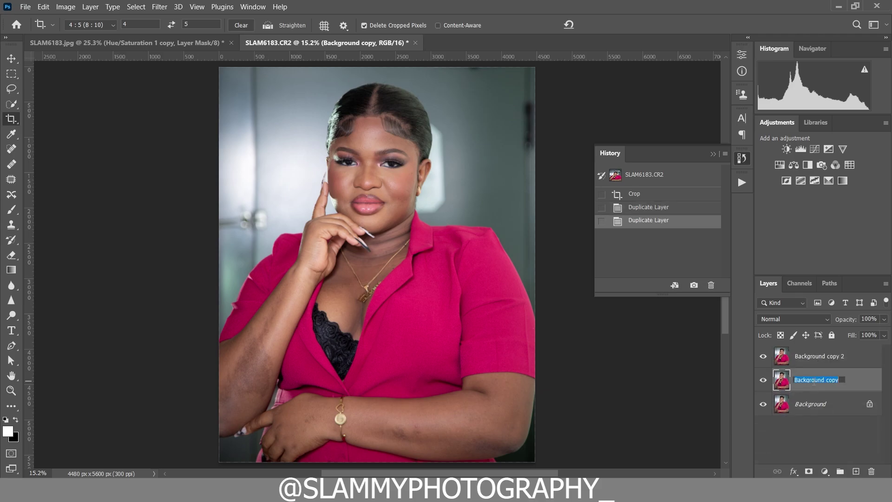
{"action": "type", "text": "median"}
{"action": "key", "text": "Return"}
{"action": "double_click", "coordinate": [824, 358]}
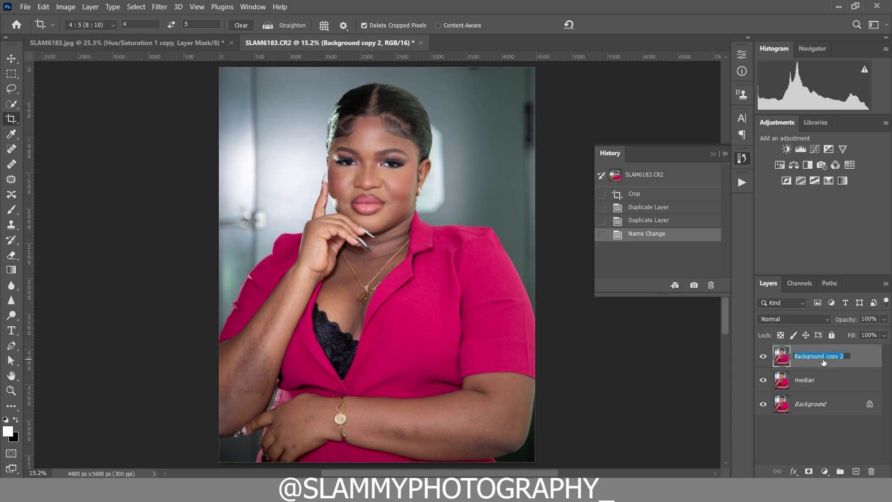
{"action": "type", "text": "high"}
{"action": "key", "text": "Return"}
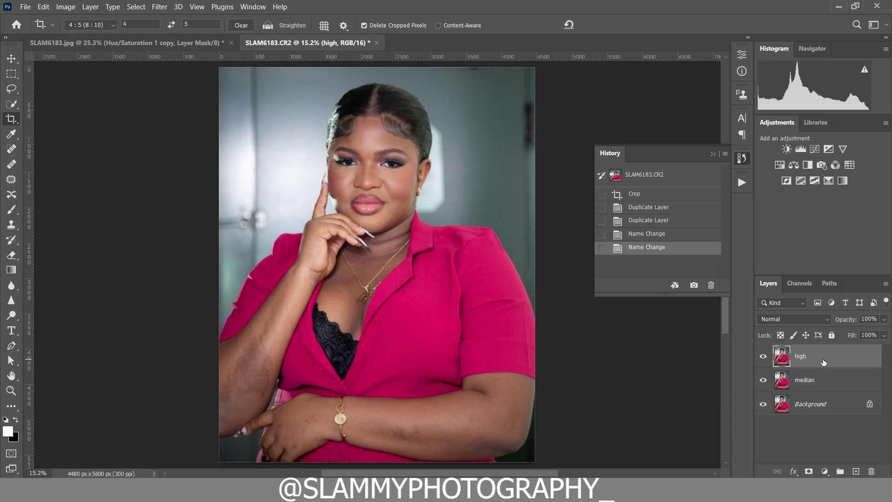
Apply the Median noise filter with an 8-pixel radius to the median layer
{"action": "left_click", "coordinate": [815, 380]}
{"action": "left_click", "coordinate": [154, 8]}
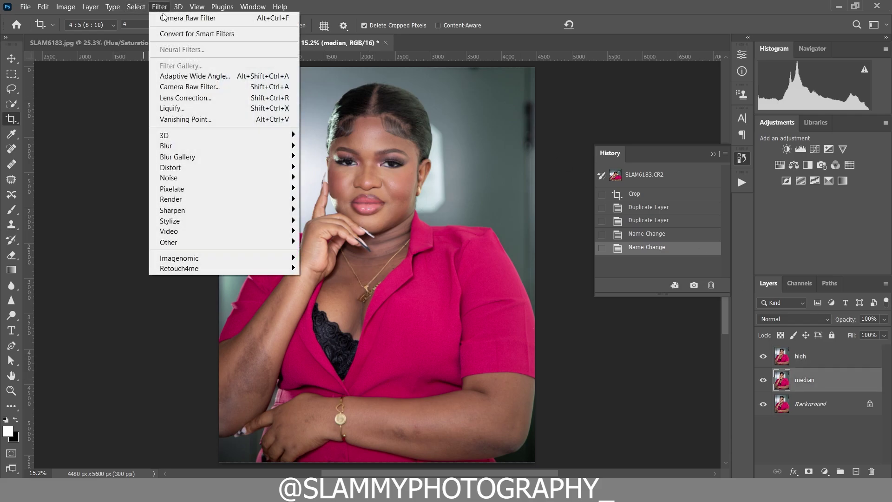
{"action": "mouse_move", "coordinate": [241, 146]}
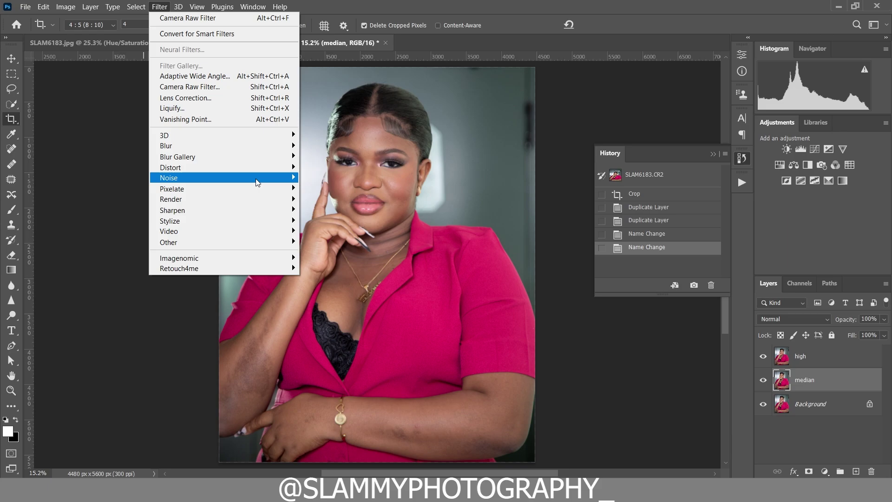
{"action": "mouse_move", "coordinate": [257, 181]}
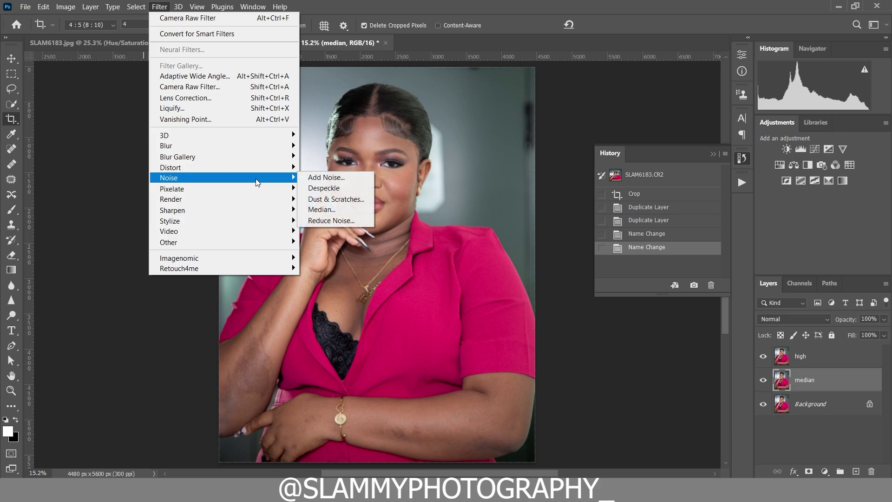
{"action": "left_click", "coordinate": [335, 209]}
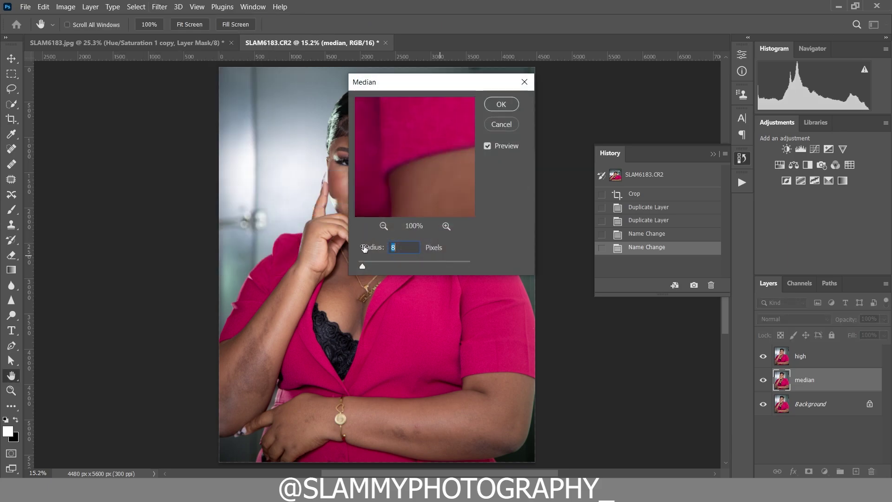
{"action": "left_click", "coordinate": [501, 104]}
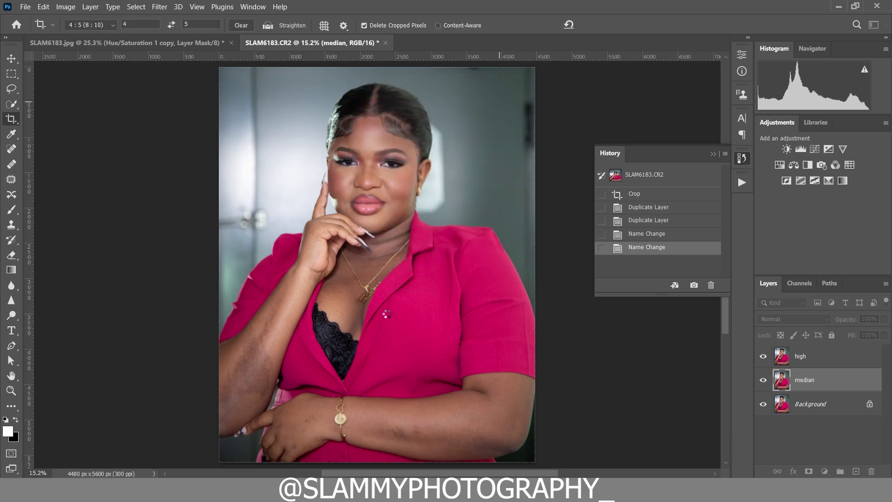
Apply the median layer to the high layer using Subtract with scale 2 and offset 128, and set high's blend mode to Linear Light
{"action": "left_click", "coordinate": [809, 356]}
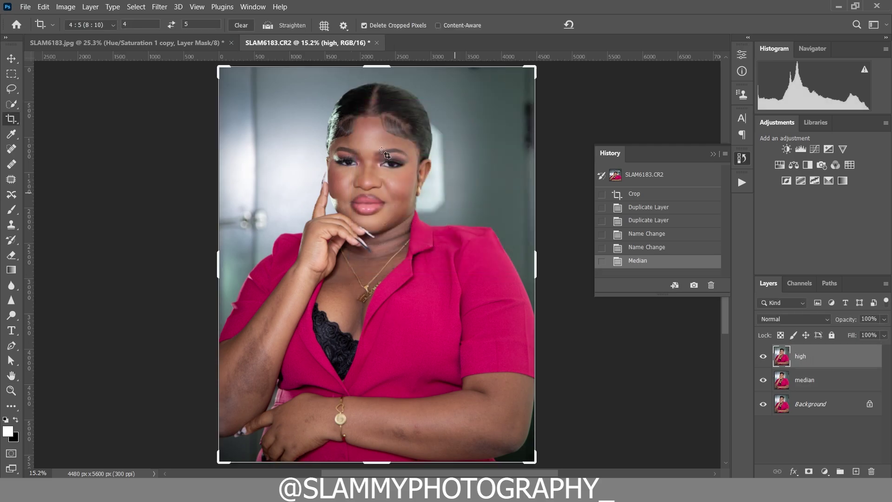
{"action": "left_click", "coordinate": [66, 6]}
{"action": "left_click", "coordinate": [106, 167]}
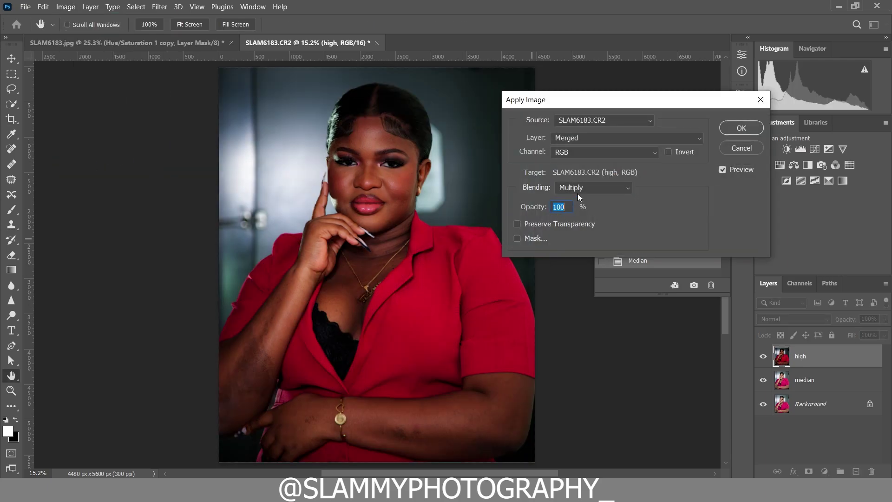
{"action": "left_click", "coordinate": [578, 189]}
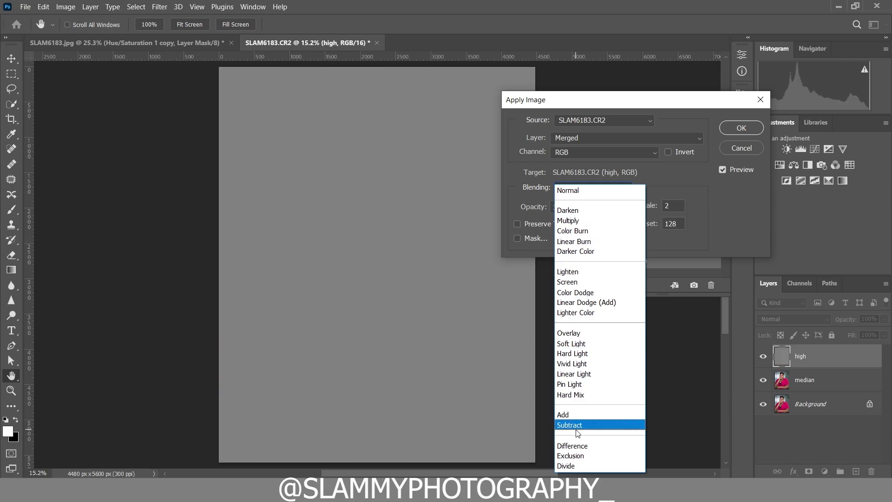
{"action": "left_click", "coordinate": [576, 424]}
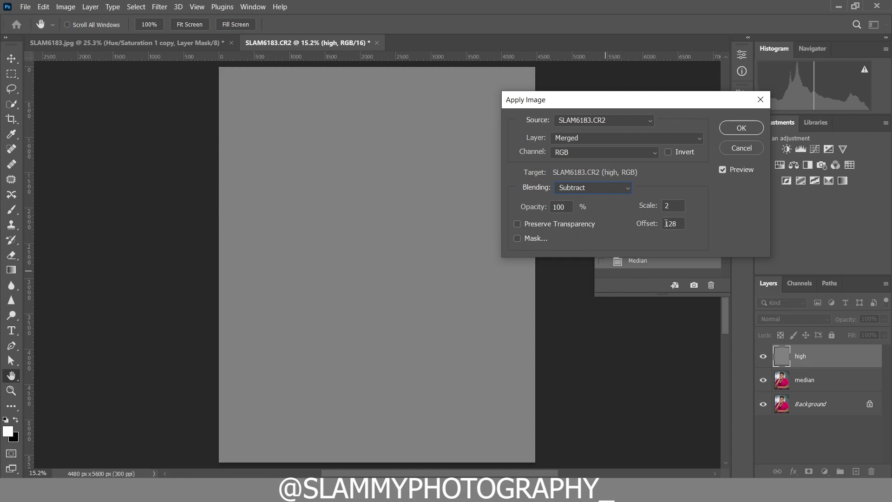
{"action": "left_click", "coordinate": [584, 138]}
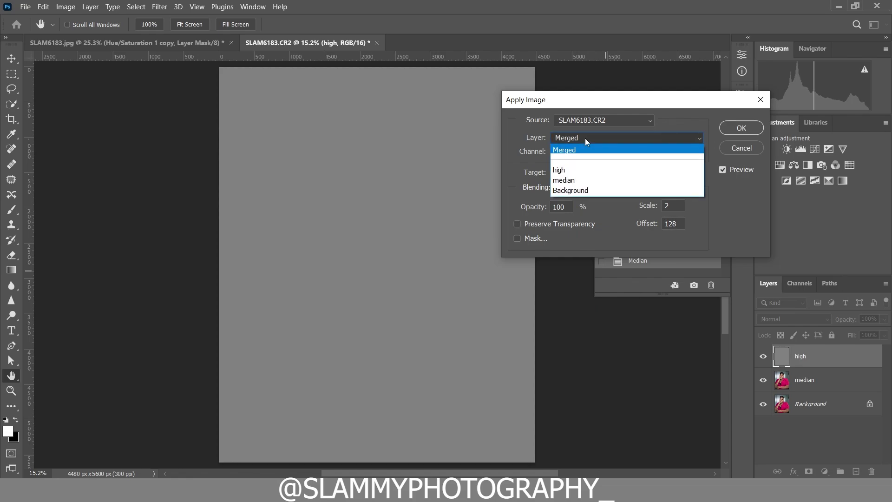
{"action": "left_click", "coordinate": [586, 179]}
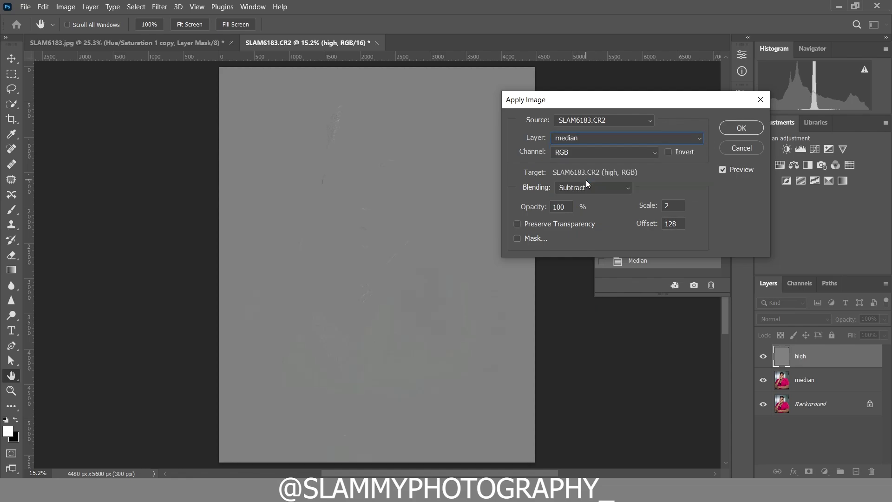
{"action": "left_click", "coordinate": [740, 128]}
{"action": "key", "text": "c"}
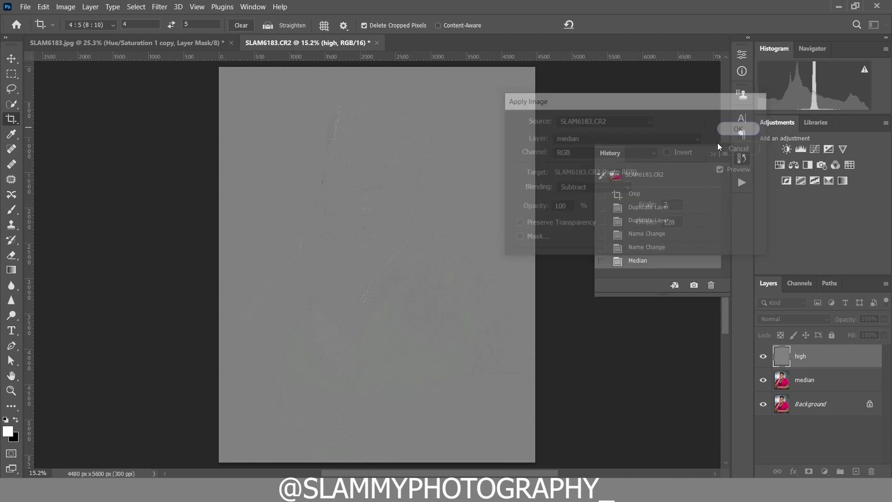
{"action": "left_click", "coordinate": [787, 319]}
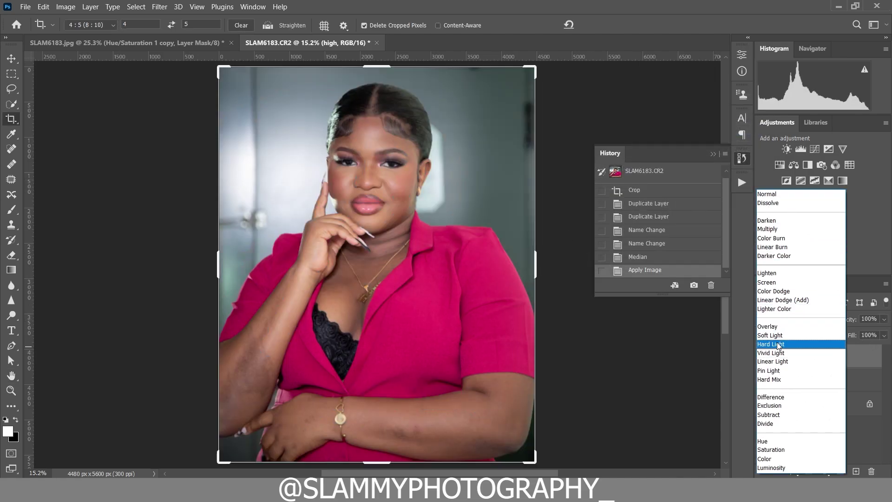
{"action": "left_click", "coordinate": [773, 363]}
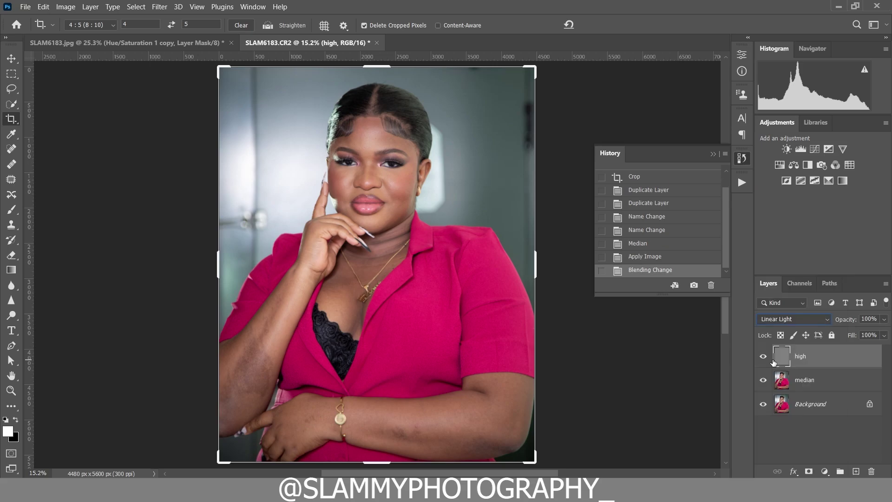
Group the high and median layers and name the group "fs"
{"action": "left_click", "coordinate": [809, 386], "text": "shift"}
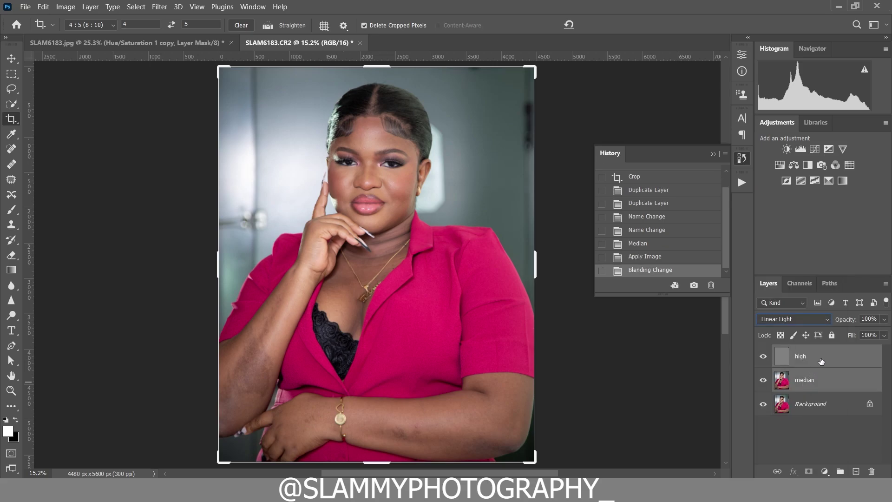
{"action": "left_click_drag", "start_coordinate": [809, 386], "coordinate": [840, 471]}
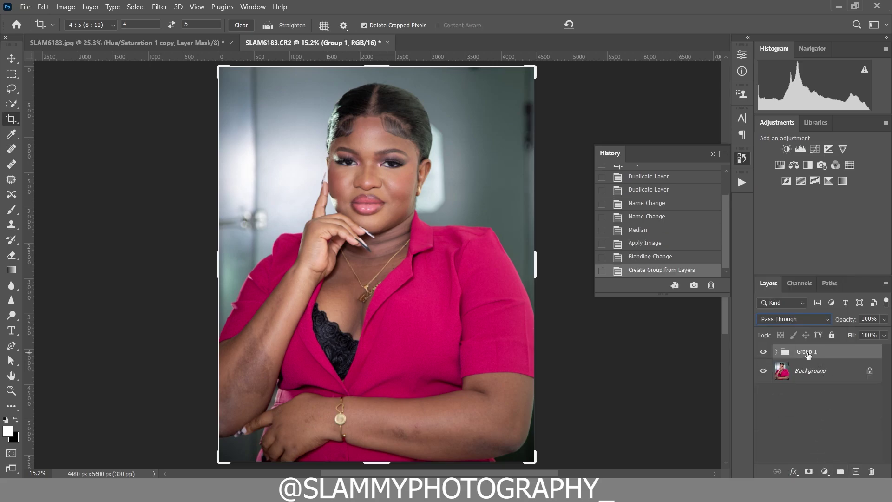
{"action": "double_click", "coordinate": [808, 352]}
{"action": "type", "text": "fs"}
{"action": "key", "text": "Return"}
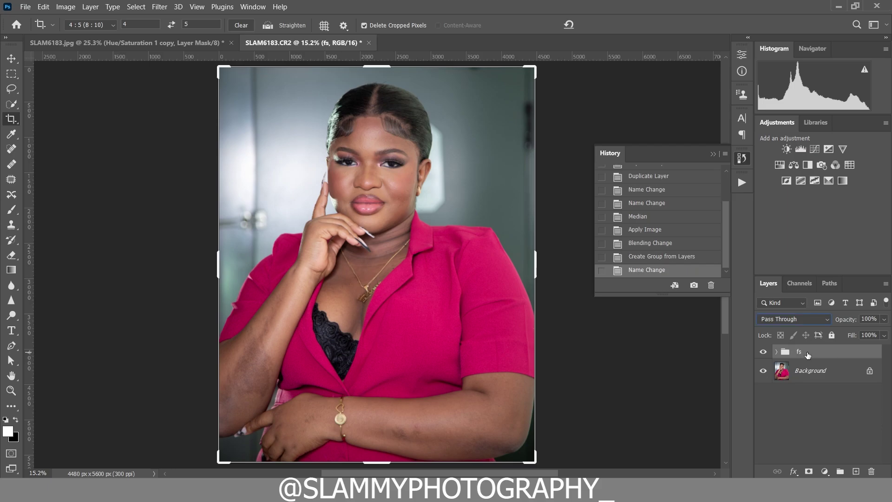
Compare the portrait with the fs group hidden and shown, examining the skin on both arms up close
{"action": "left_click", "coordinate": [763, 351]}
{"action": "left_click", "coordinate": [763, 351]}
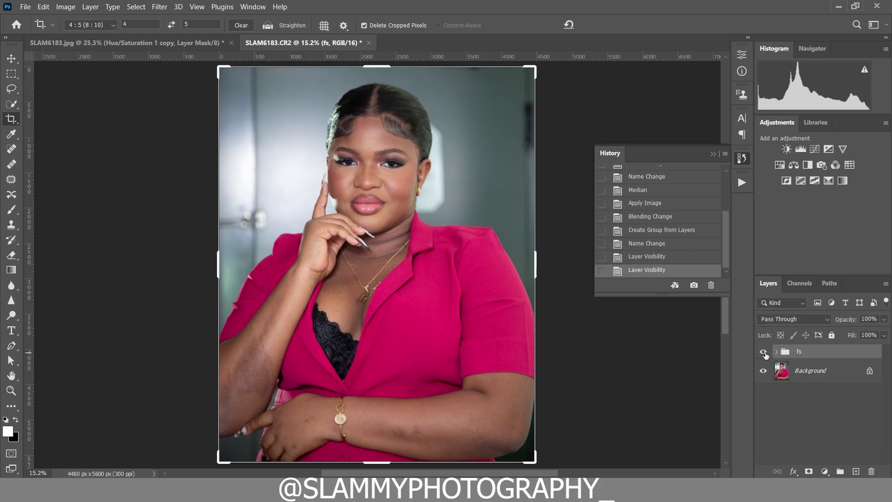
{"action": "left_click", "coordinate": [11, 392]}
{"action": "left_click_drag", "start_coordinate": [284, 349], "coordinate": [320, 369]}
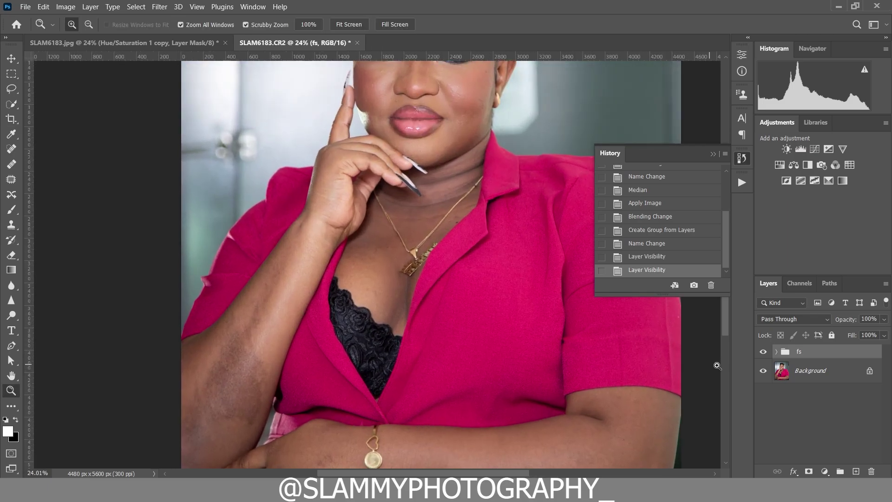
{"action": "left_click", "coordinate": [763, 352]}
{"action": "left_click", "coordinate": [764, 352]}
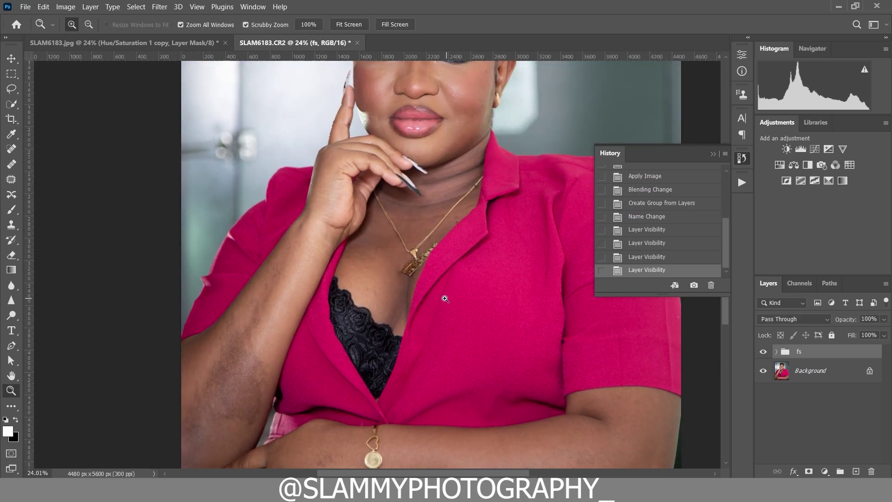
{"action": "scroll", "coordinate": [445, 298], "scroll_direction": "up", "scroll_amount": 3}
{"action": "scroll", "coordinate": [447, 316], "scroll_direction": "down", "scroll_amount": 4}
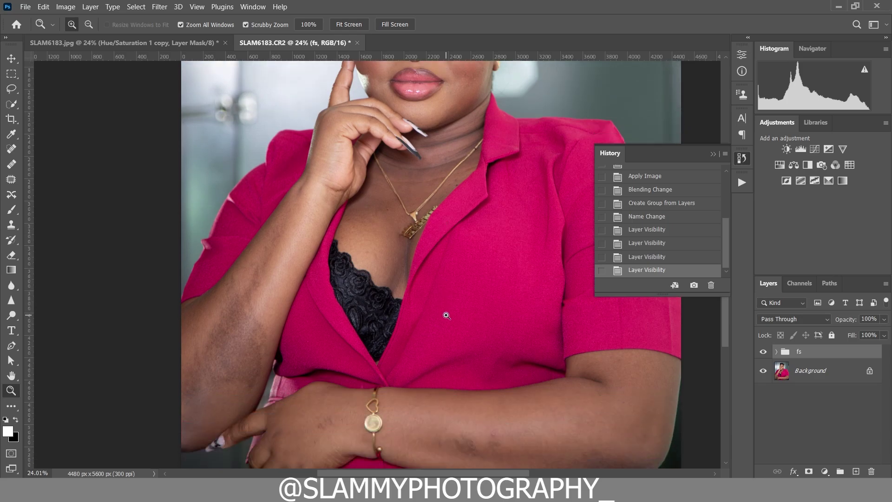
{"action": "scroll", "coordinate": [447, 316], "scroll_direction": "down", "scroll_amount": 1}
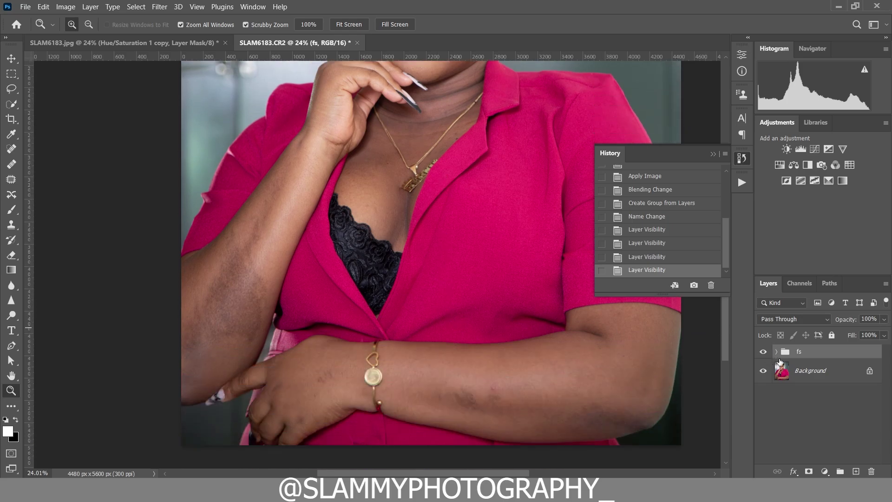
Hide the high layer and prepare the Brush tool on the median layer with 3% flow and skin colour b8826d sampled from the folded forearm
{"action": "left_click", "coordinate": [775, 351]}
{"action": "left_click", "coordinate": [807, 395]}
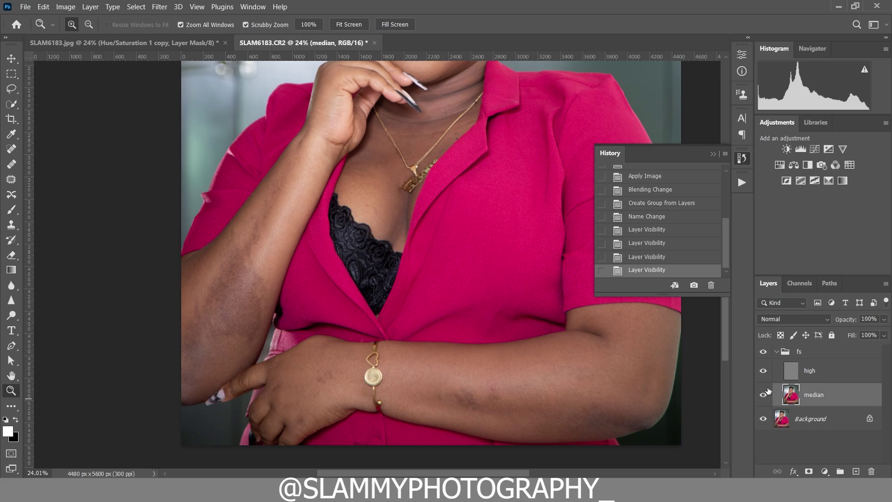
{"action": "left_click", "coordinate": [762, 372]}
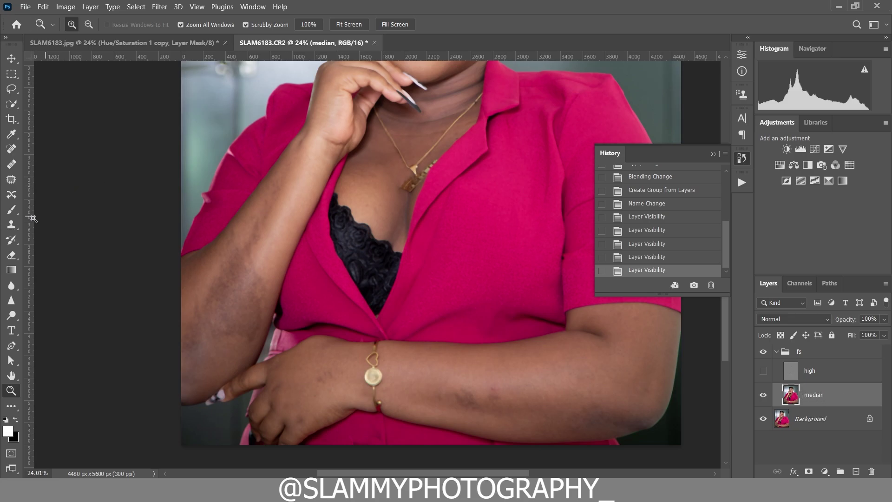
{"action": "left_click", "coordinate": [11, 209]}
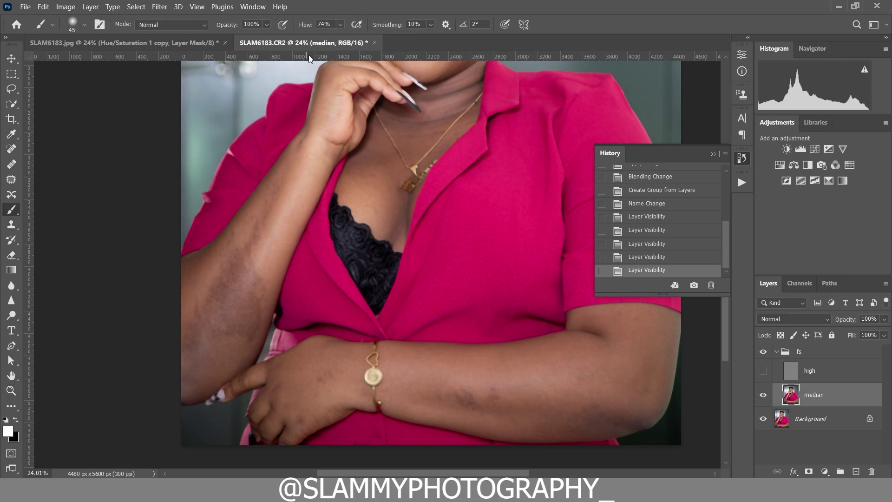
{"action": "left_click_drag", "start_coordinate": [305, 26], "coordinate": [266, 35]}
{"action": "left_click", "coordinate": [7, 431]}
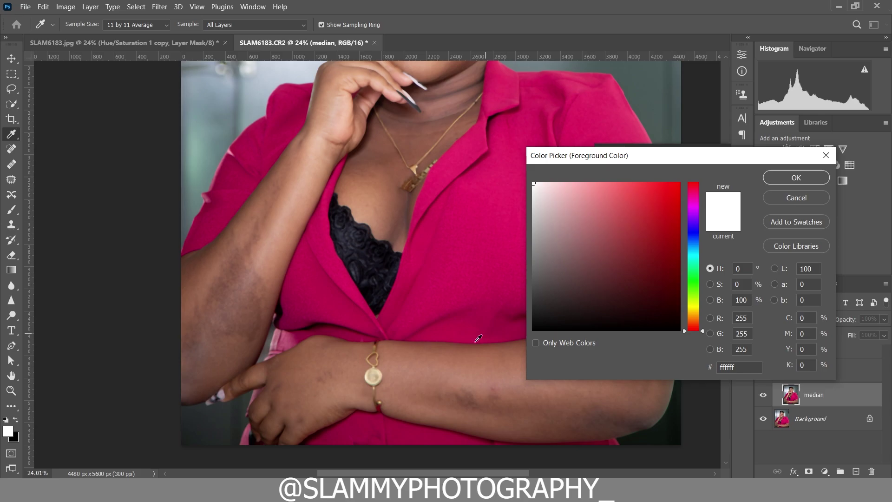
{"action": "left_click", "coordinate": [445, 369]}
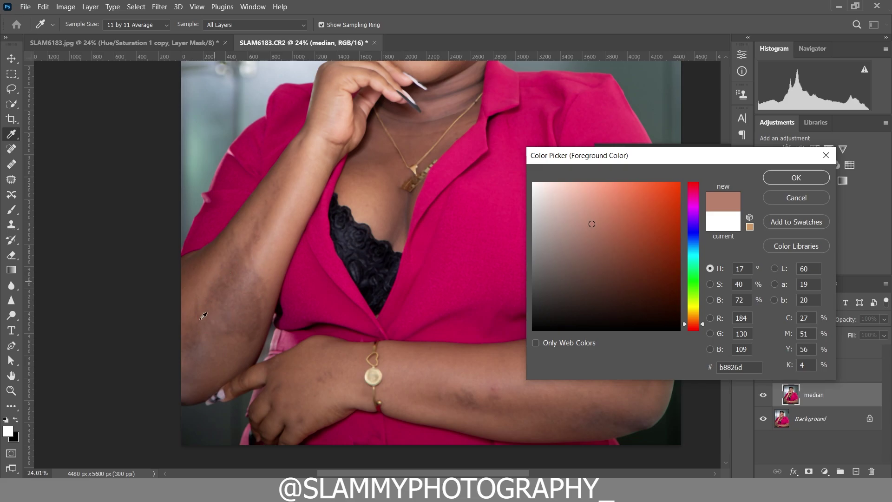
{"action": "left_click", "coordinate": [796, 178]}
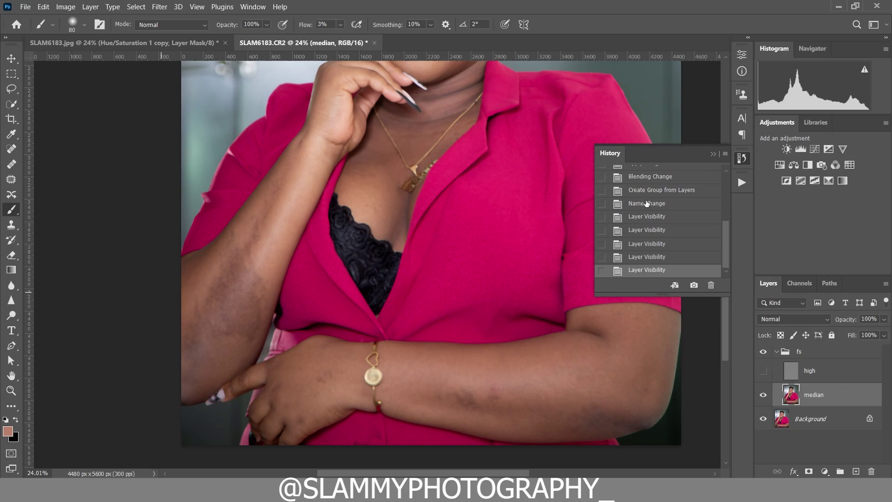
Paint over the dark patches on the raised forearm in the median layer with a 400 px brush
{"action": "key", "text": "bracketright"}
{"action": "key", "text": "bracketright"}
{"action": "key", "text": "bracketright"}
{"action": "key", "text": "bracketright"}
{"action": "key", "text": "bracketright"}
{"action": "left_click", "coordinate": [223, 331]}
{"action": "key", "text": "bracketright"}
{"action": "key", "text": "bracketright"}
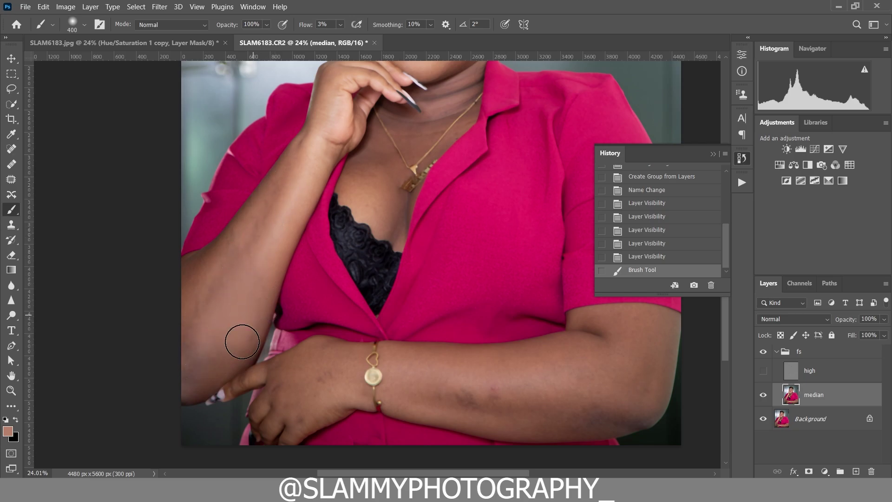
{"action": "mouse_move", "coordinate": [200, 377]}
{"action": "left_mouse_down"}
{"action": "mouse_move", "coordinate": [188, 353]}
{"action": "mouse_move", "coordinate": [193, 340]}
{"action": "mouse_move", "coordinate": [251, 290]}
{"action": "left_mouse_up"}
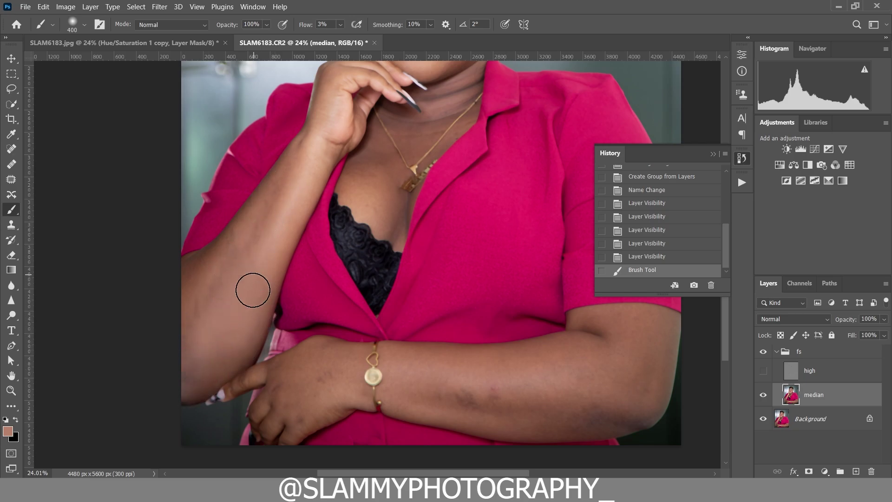
Show the high layer again and compare the arm retouching with the fs group hidden and shown
{"action": "left_click", "coordinate": [763, 371]}
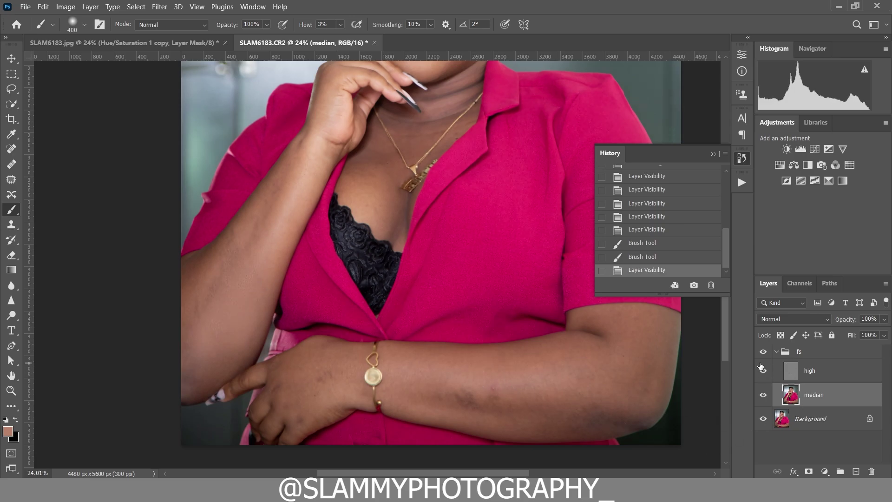
{"action": "left_click", "coordinate": [764, 355]}
{"action": "left_click", "coordinate": [763, 355]}
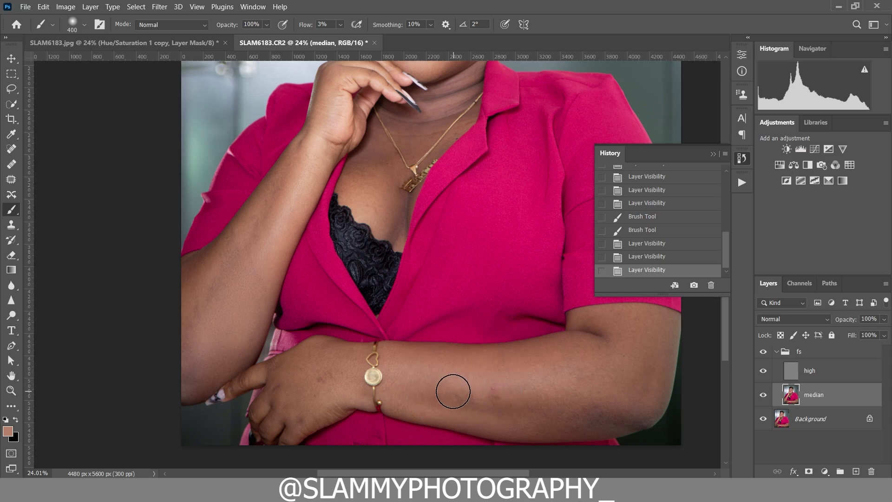
Paint over the dark marks on the folded forearm at 400 px, and over its hand and fingers with a 175 px brush
{"action": "mouse_move", "coordinate": [475, 396]}
{"action": "left_mouse_down"}
{"action": "mouse_move", "coordinate": [503, 403]}
{"action": "mouse_move", "coordinate": [443, 392]}
{"action": "mouse_move", "coordinate": [483, 400]}
{"action": "left_mouse_up"}
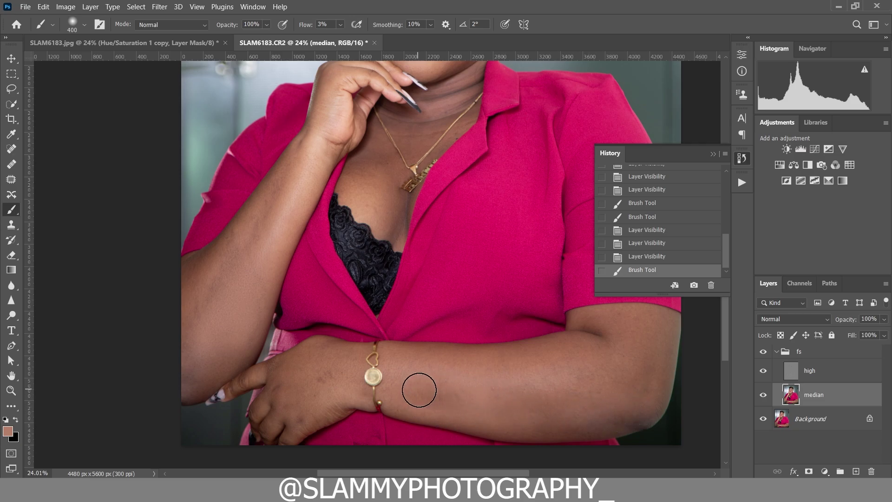
{"action": "mouse_move", "coordinate": [609, 404]}
{"action": "left_mouse_down"}
{"action": "mouse_move", "coordinate": [634, 414]}
{"action": "mouse_move", "coordinate": [464, 407]}
{"action": "mouse_move", "coordinate": [407, 393]}
{"action": "mouse_move", "coordinate": [511, 393]}
{"action": "left_mouse_up"}
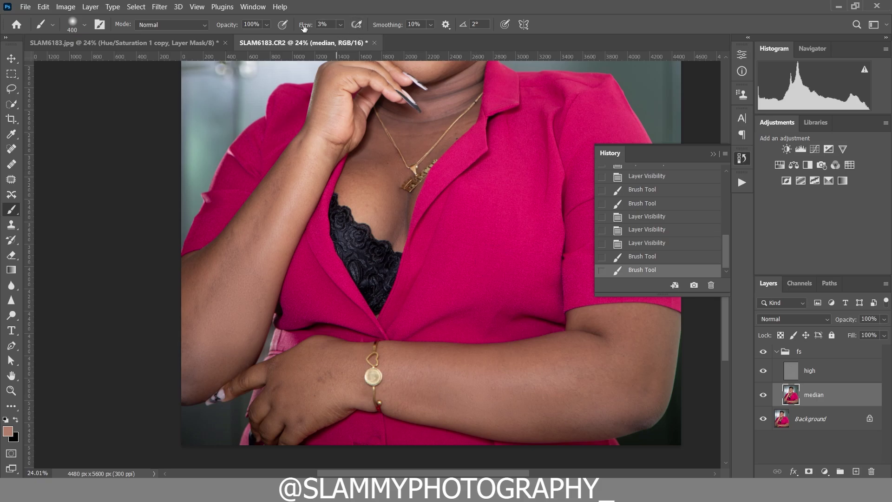
{"action": "key", "text": "bracketleft"}
{"action": "key", "text": "bracketleft"}
{"action": "key", "text": "bracketleft"}
{"action": "key", "text": "bracketleft"}
{"action": "left_click_drag", "start_coordinate": [282, 383], "coordinate": [321, 421]}
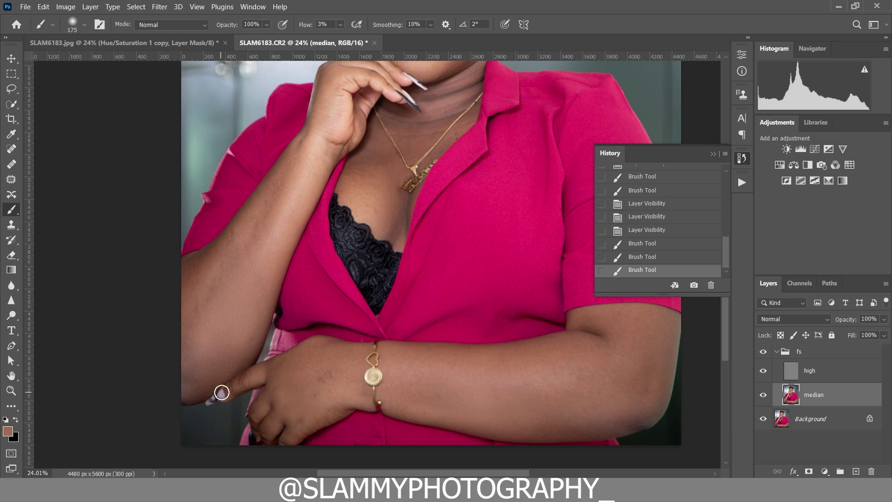
{"action": "left_click_drag", "start_coordinate": [244, 377], "coordinate": [303, 378]}
{"action": "left_click", "coordinate": [345, 366]}
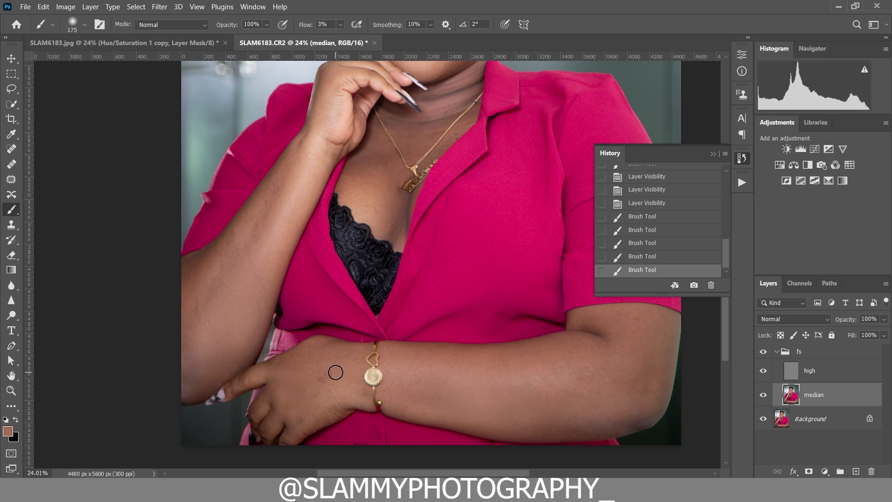
{"action": "mouse_move", "coordinate": [268, 417]}
{"action": "left_mouse_down"}
{"action": "mouse_move", "coordinate": [288, 413]}
{"action": "mouse_move", "coordinate": [315, 383]}
{"action": "left_mouse_up"}
Even out the raised forearm from wrist to elbow on the median layer, painting with skin tones sampled from that arm
{"action": "scroll", "coordinate": [243, 289], "scroll_direction": "up", "scroll_amount": 2}
{"action": "left_click", "coordinate": [312, 222], "text": "alt"}
{"action": "mouse_move", "coordinate": [309, 197]}
{"action": "left_mouse_down"}
{"action": "mouse_move", "coordinate": [308, 172]}
{"action": "mouse_move", "coordinate": [275, 238]}
{"action": "left_mouse_up"}
{"action": "left_click", "coordinate": [249, 315], "text": "alt"}
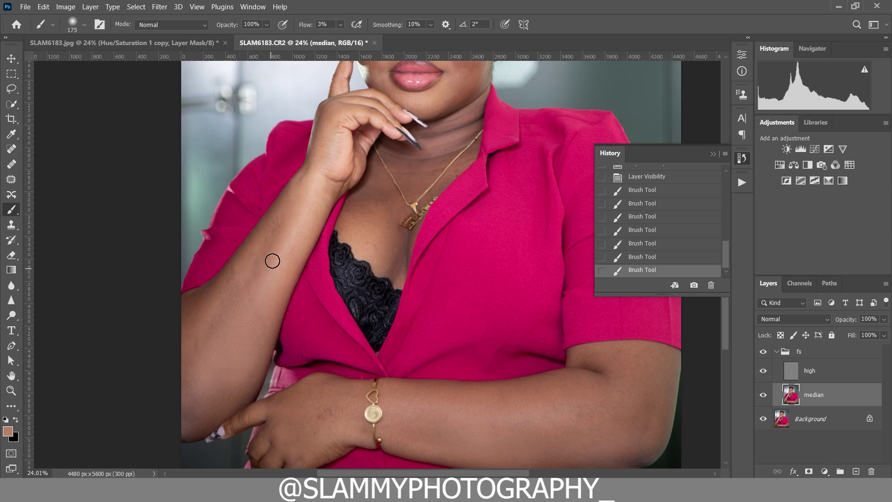
{"action": "left_click_drag", "start_coordinate": [229, 312], "coordinate": [213, 308]}
Enlarge the brush to 400 px and choose the Soft Round preset with 0% hardness
{"action": "key", "text": "bracketright"}
{"action": "key", "text": "bracketright"}
{"action": "key", "text": "bracketright"}
{"action": "key", "text": "bracketright"}
{"action": "left_click", "coordinate": [85, 26]}
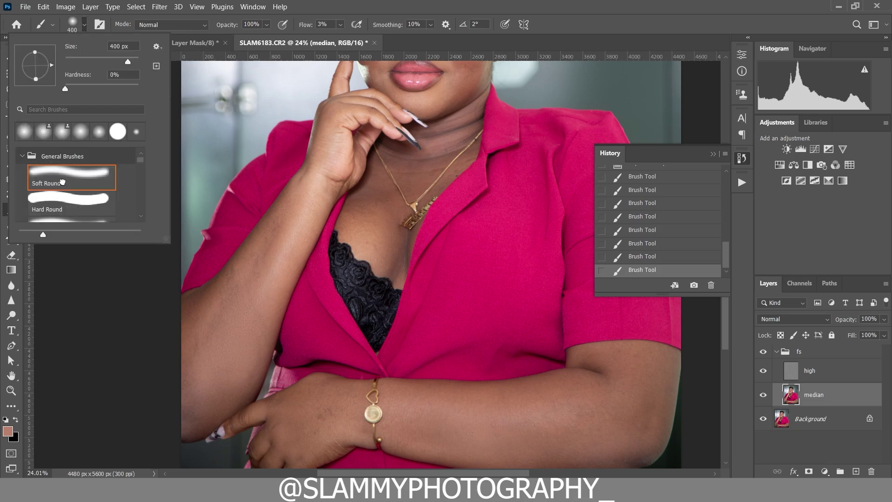
{"action": "left_click", "coordinate": [62, 182]}
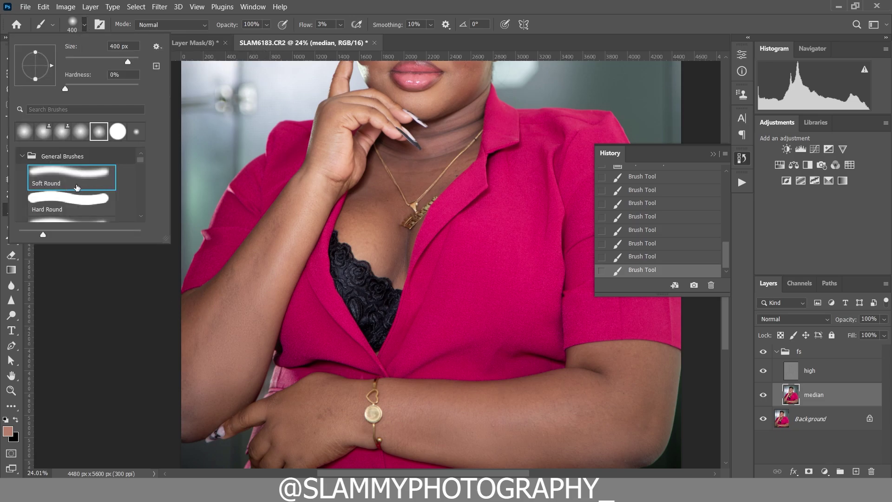
{"action": "left_click", "coordinate": [296, 21]}
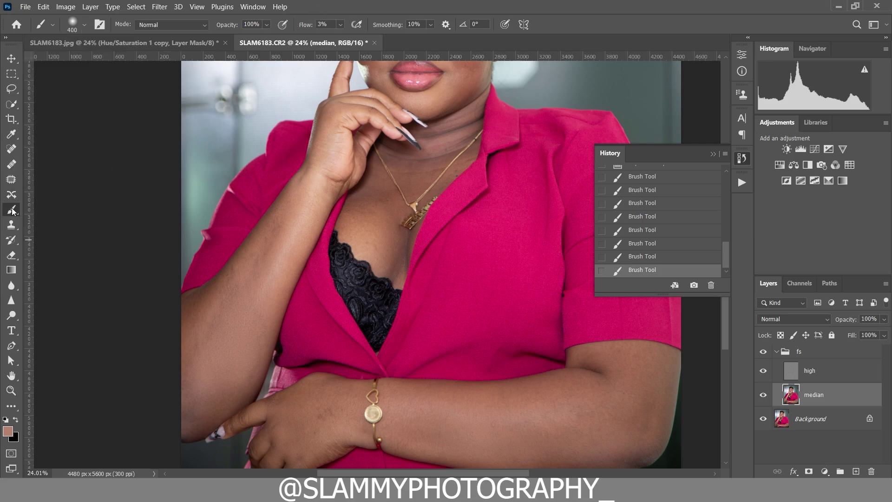
Even out the raised forearm and the chest on the median layer with the 400 px Soft Round brush, using sampled skin tones
{"action": "left_click", "coordinate": [85, 25]}
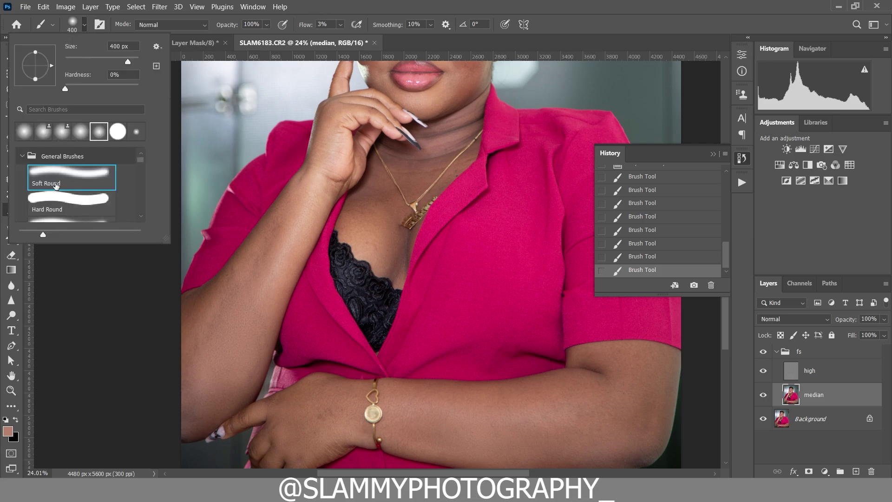
{"action": "left_click", "coordinate": [245, 314]}
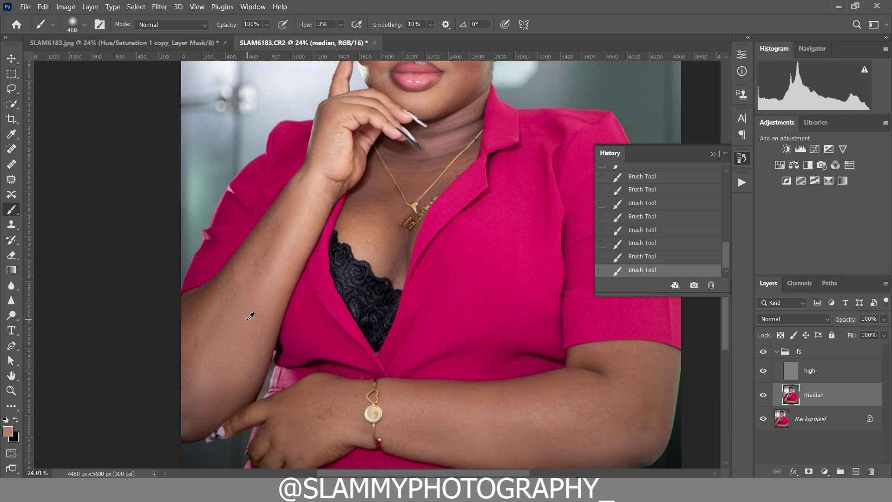
{"action": "mouse_move", "coordinate": [259, 257]}
{"action": "left_mouse_down"}
{"action": "mouse_move", "coordinate": [239, 264]}
{"action": "mouse_move", "coordinate": [199, 342]}
{"action": "mouse_move", "coordinate": [199, 372]}
{"action": "mouse_move", "coordinate": [209, 367]}
{"action": "left_mouse_up"}
{"action": "mouse_move", "coordinate": [244, 325]}
{"action": "left_mouse_down"}
{"action": "mouse_move", "coordinate": [219, 375]}
{"action": "mouse_move", "coordinate": [252, 343]}
{"action": "mouse_move", "coordinate": [222, 380]}
{"action": "mouse_move", "coordinate": [202, 383]}
{"action": "left_mouse_up"}
{"action": "scroll", "coordinate": [392, 286], "scroll_direction": "up", "scroll_amount": 2}
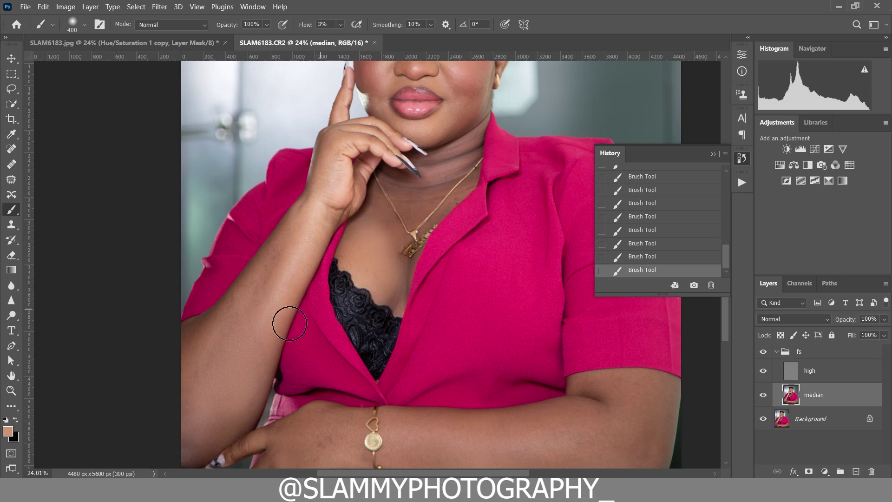
{"action": "left_click", "coordinate": [579, 416], "text": "alt"}
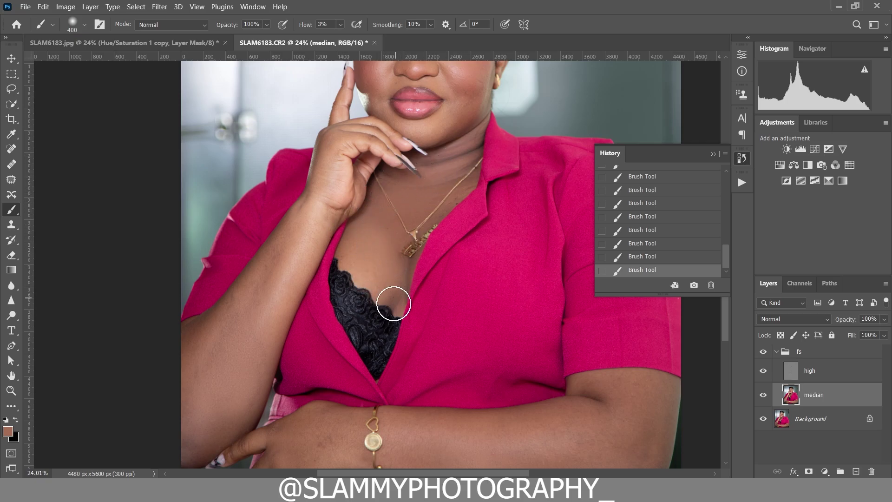
Compare the portrait with the fs group hidden and shown, checking the arms and chest up close and then the whole image
{"action": "left_click", "coordinate": [762, 352]}
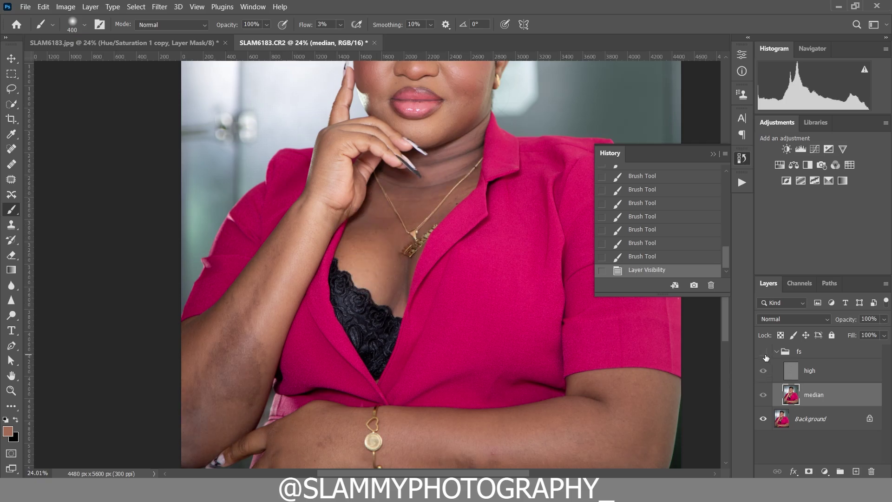
{"action": "left_click", "coordinate": [762, 351]}
{"action": "left_click", "coordinate": [10, 391]}
{"action": "scroll", "coordinate": [418, 279], "scroll_direction": "down", "scroll_amount": 2}
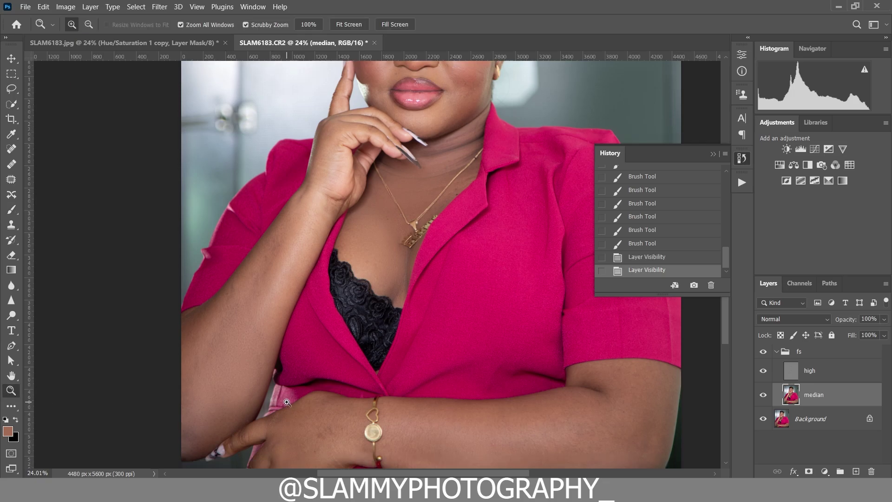
{"action": "left_click_drag", "start_coordinate": [344, 441], "coordinate": [671, 375]}
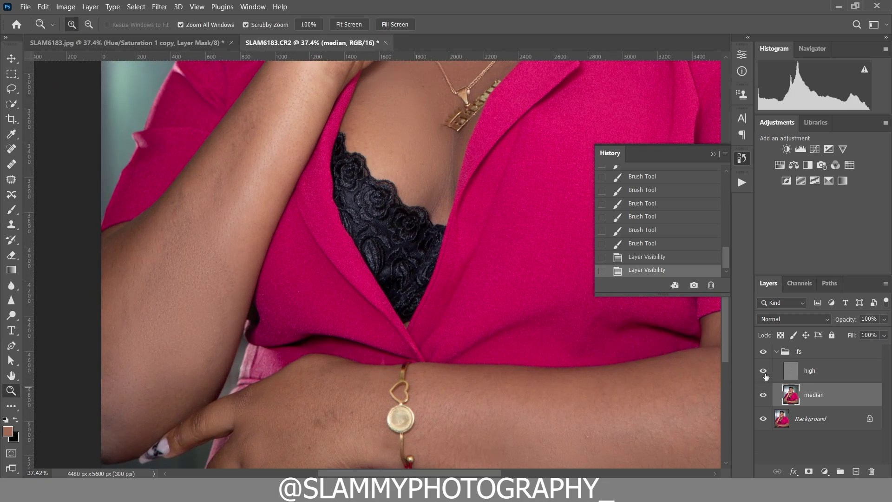
{"action": "left_click", "coordinate": [763, 353]}
{"action": "left_click", "coordinate": [763, 353]}
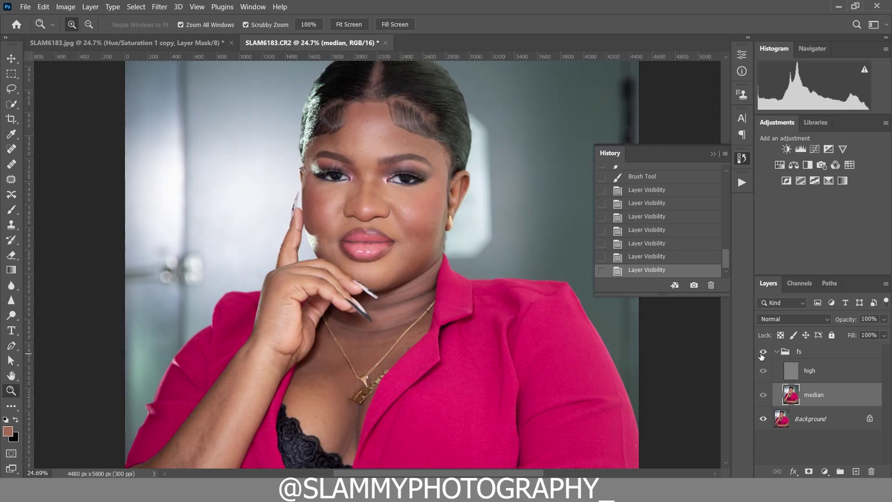
{"action": "left_click", "coordinate": [762, 353]}
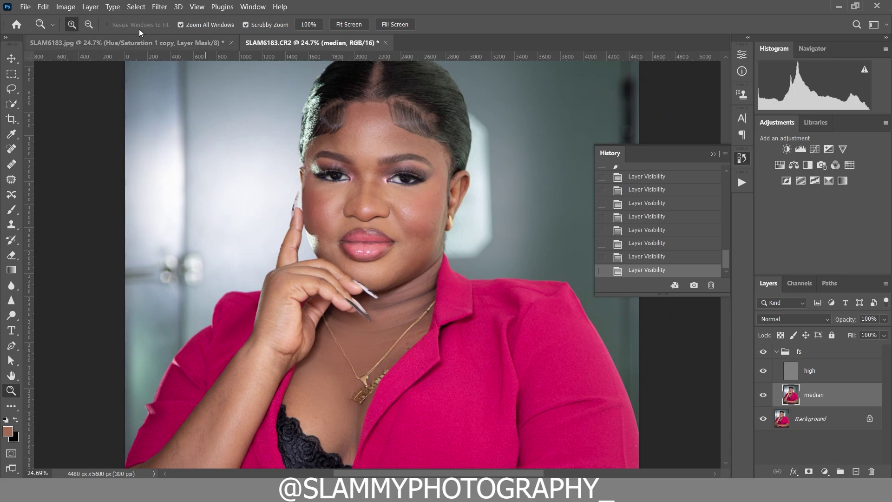
{"action": "left_click", "coordinate": [197, 6]}
{"action": "left_click", "coordinate": [238, 109]}
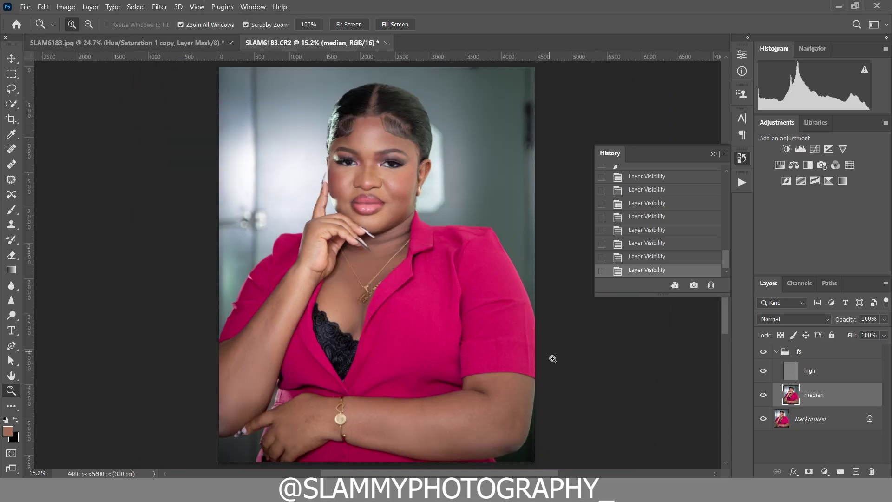
Merge the fs group into a single layer and flatten the image
{"action": "left_click", "coordinate": [776, 352]}
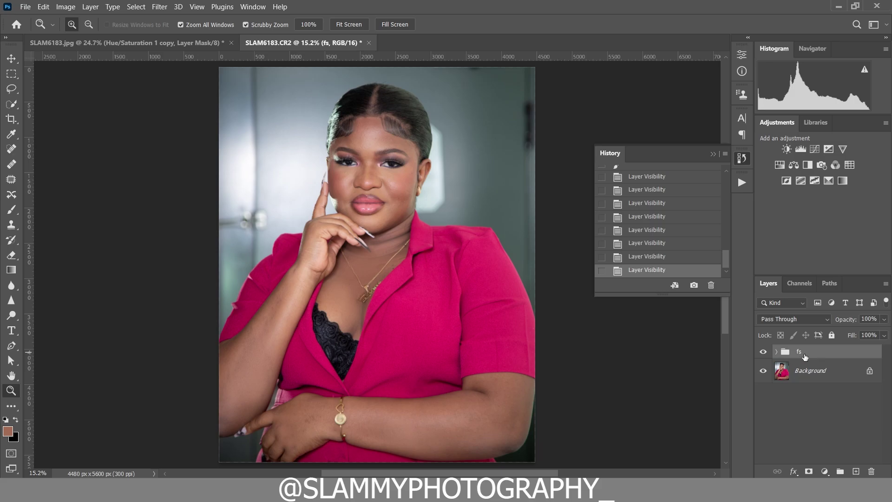
{"action": "right_click", "coordinate": [816, 355]}
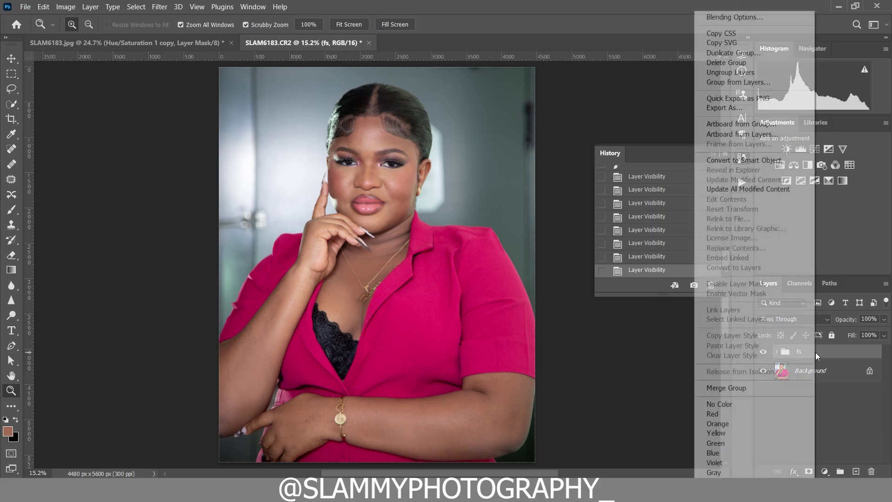
{"action": "left_click", "coordinate": [756, 388]}
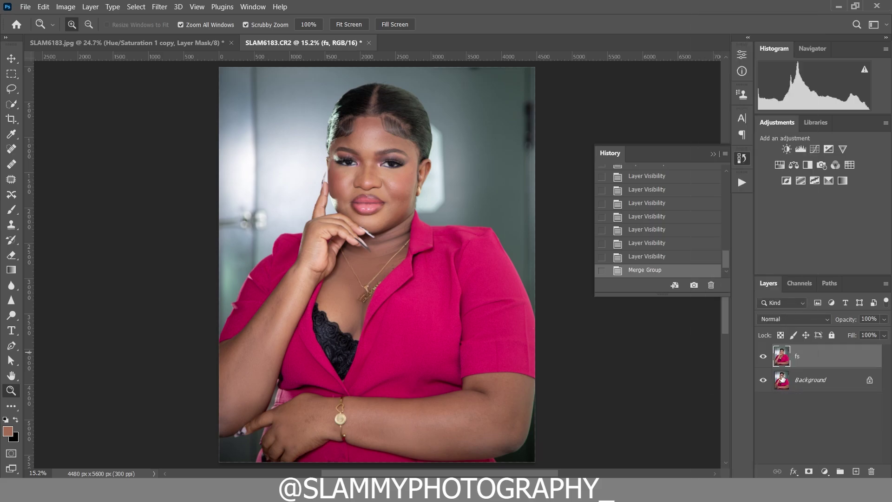
{"action": "right_click", "coordinate": [815, 359]}
{"action": "left_click", "coordinate": [752, 366]}
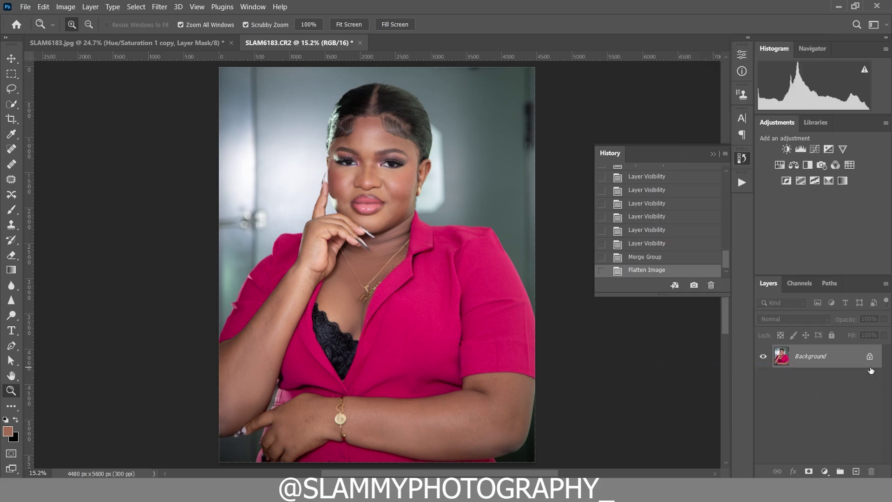
Remove the small blemishes on the forehead and cheeks with the Spot Healing Brush at 40 px in Content-Aware mode
{"action": "left_click_drag", "start_coordinate": [358, 136], "coordinate": [386, 137]}
{"action": "key", "text": "j"}
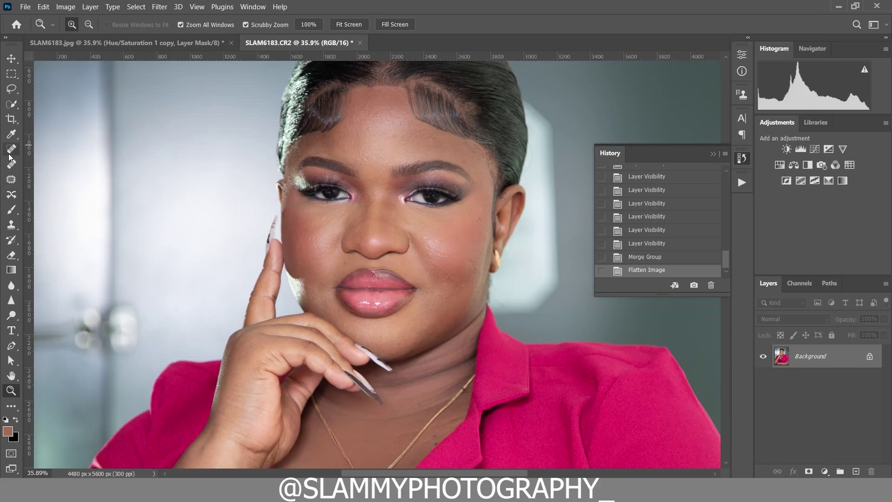
{"action": "left_click", "coordinate": [322, 216]}
{"action": "left_click", "coordinate": [361, 159]}
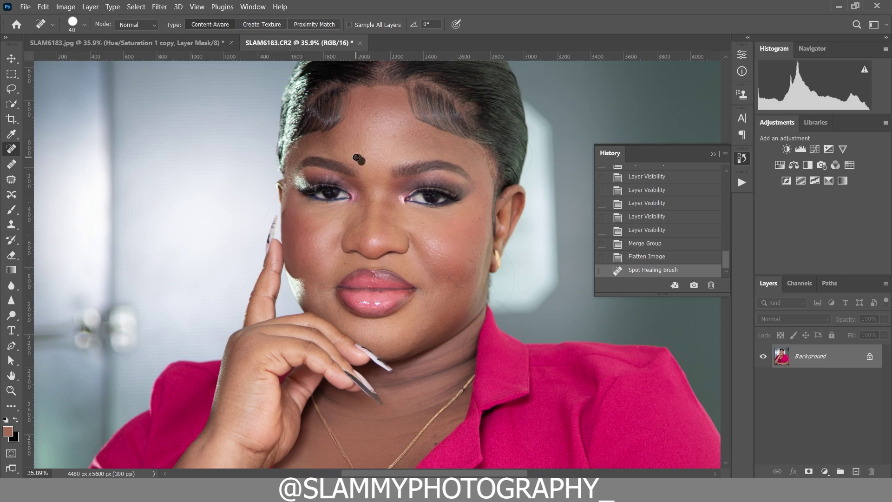
{"action": "left_click", "coordinate": [393, 152]}
{"action": "left_click", "coordinate": [400, 151]}
{"action": "left_click", "coordinate": [434, 243]}
{"action": "left_click", "coordinate": [428, 249]}
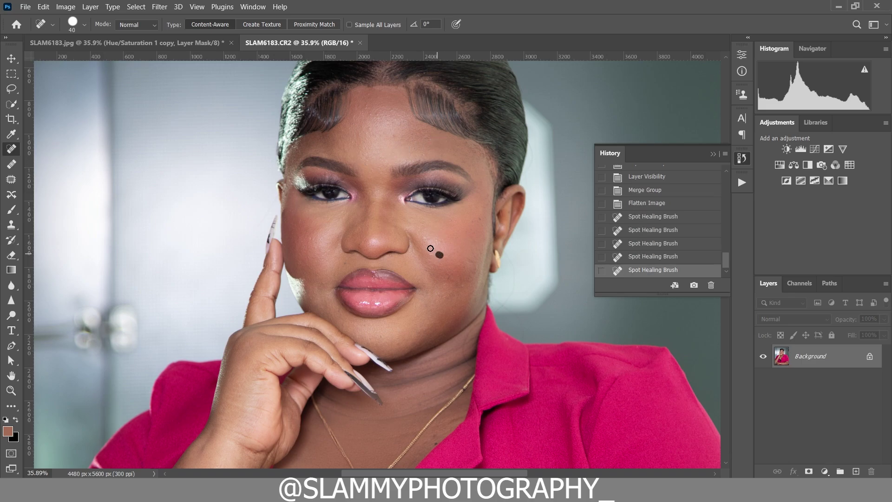
{"action": "left_click", "coordinate": [425, 239]}
{"action": "left_click", "coordinate": [424, 239]}
{"action": "left_click", "coordinate": [480, 258]}
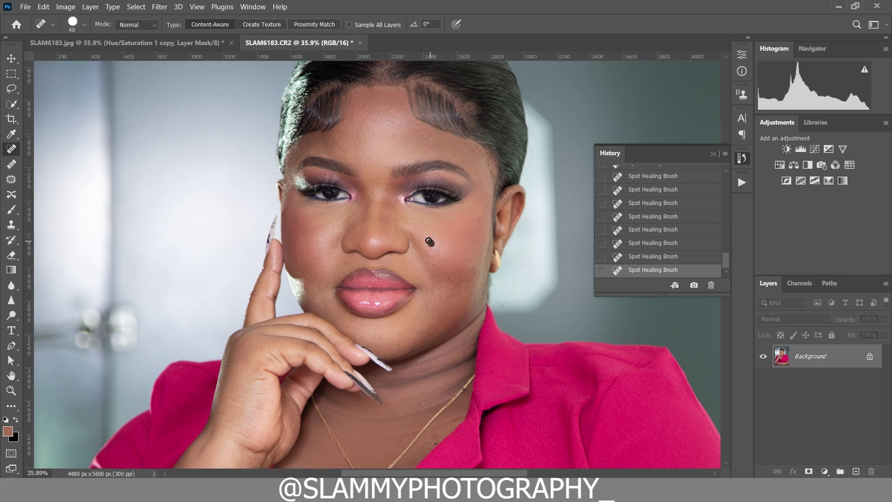
Run the AutoFix FS action on the flattened portrait to smooth the skin
{"action": "left_click", "coordinate": [198, 6]}
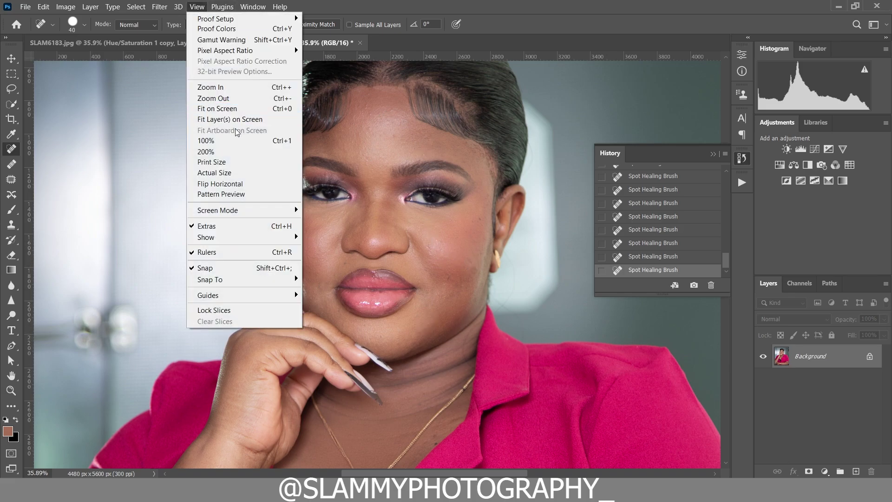
{"action": "left_click", "coordinate": [210, 110]}
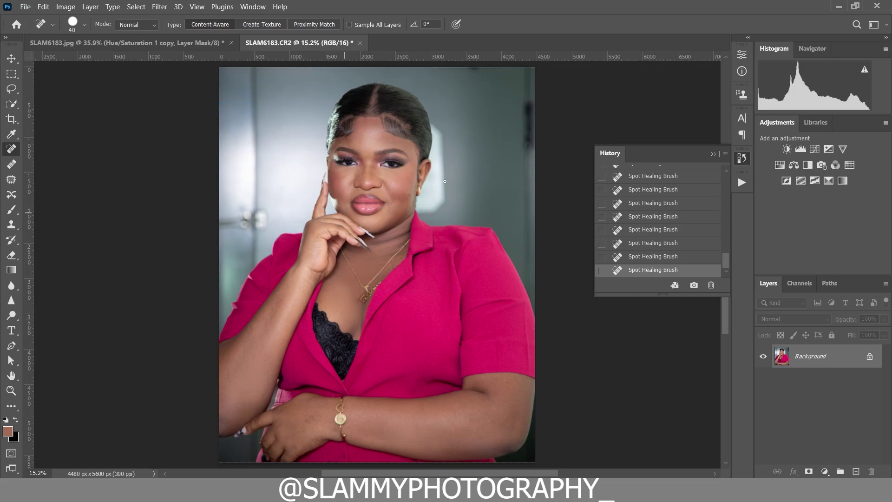
{"action": "left_click", "coordinate": [12, 390]}
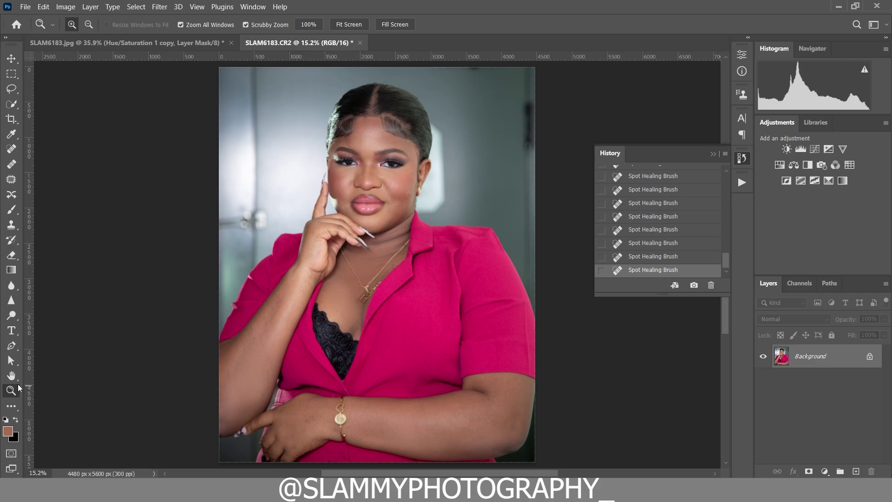
{"action": "left_click_drag", "start_coordinate": [372, 128], "coordinate": [404, 187]}
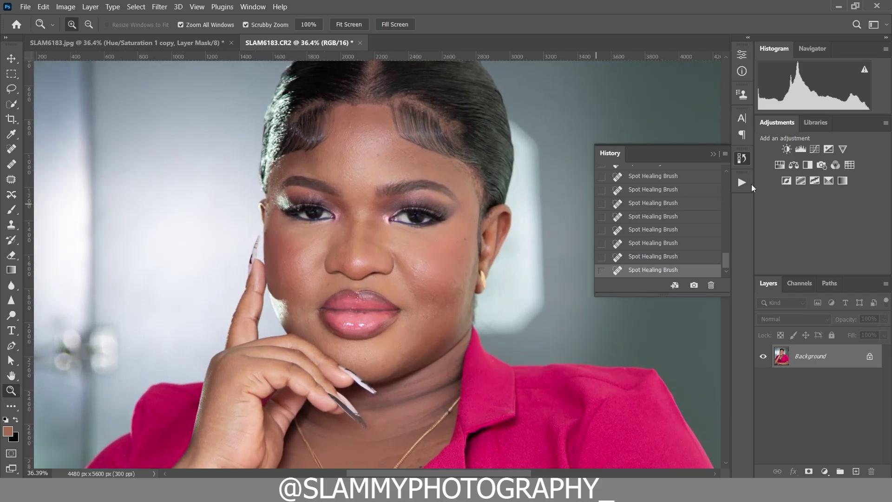
{"action": "left_click", "coordinate": [742, 182]}
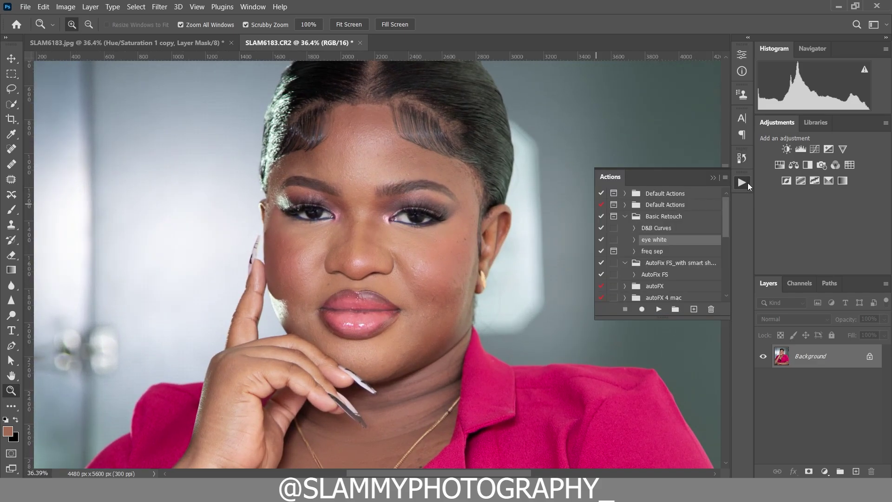
{"action": "left_click", "coordinate": [627, 217]}
{"action": "left_click", "coordinate": [652, 240]}
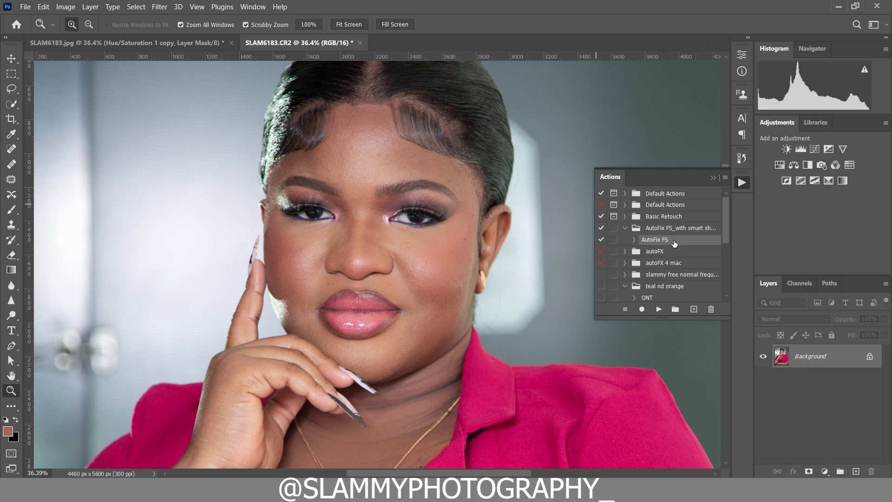
{"action": "left_click", "coordinate": [658, 310]}
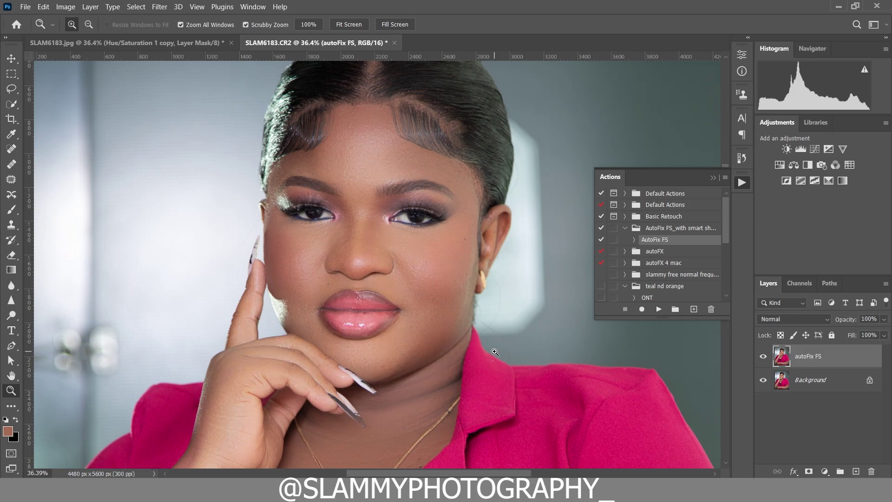
Compare the face with the autoFix FS layer hidden and shown, and examine the arms, hands and chest for smoothing flaws
{"action": "scroll", "coordinate": [495, 352], "scroll_direction": "down", "scroll_amount": 2}
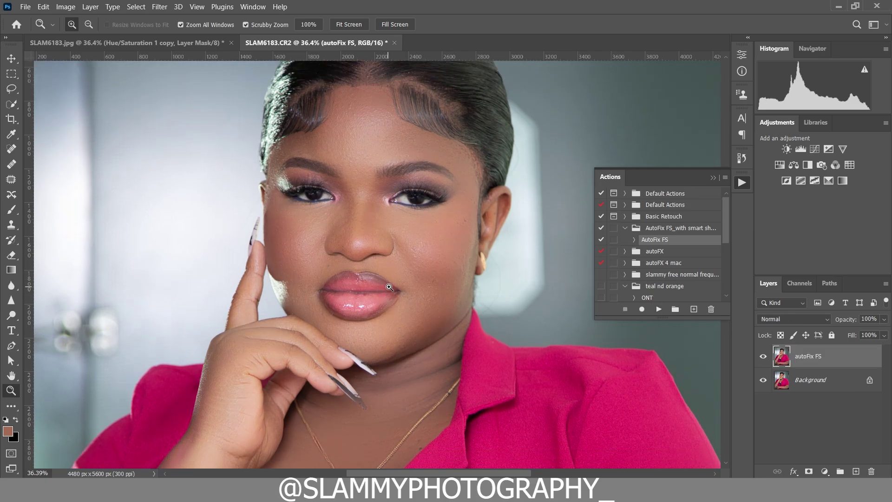
{"action": "left_click", "coordinate": [764, 356]}
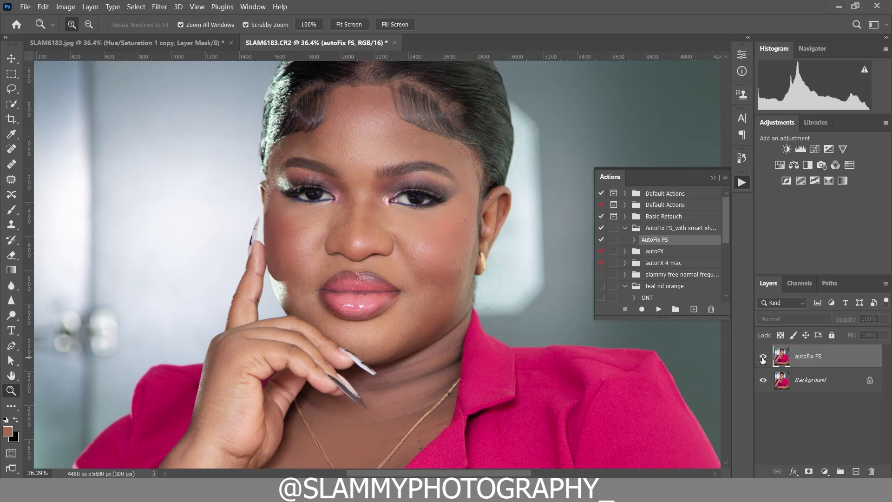
{"action": "left_click", "coordinate": [763, 357]}
{"action": "scroll", "coordinate": [377, 329], "scroll_direction": "down", "scroll_amount": 5}
{"action": "scroll", "coordinate": [374, 326], "scroll_direction": "up", "scroll_amount": 3}
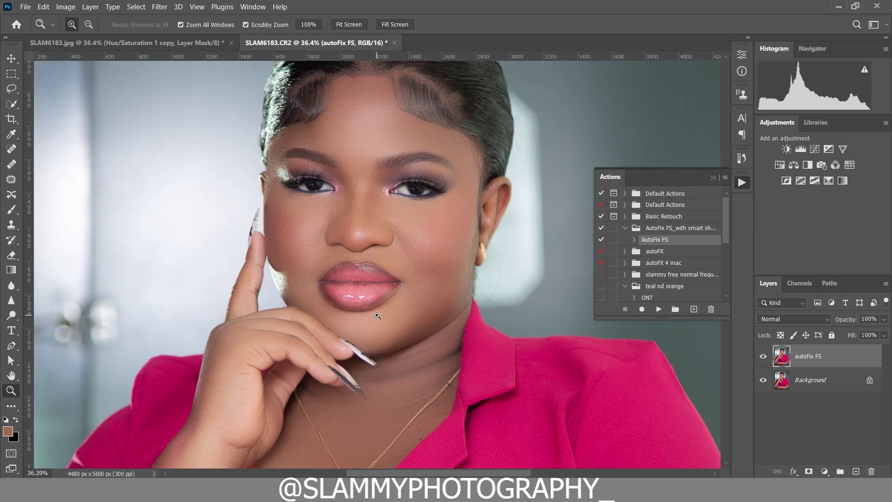
{"action": "scroll", "coordinate": [369, 323], "scroll_direction": "down", "scroll_amount": 4}
{"action": "scroll", "coordinate": [377, 307], "scroll_direction": "down", "scroll_amount": 10}
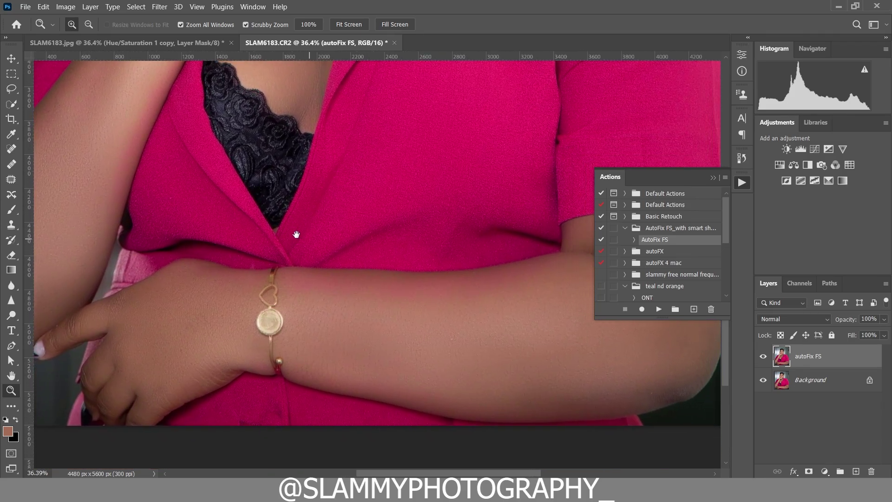
{"action": "left_click_drag", "start_coordinate": [296, 234], "coordinate": [226, 241]}
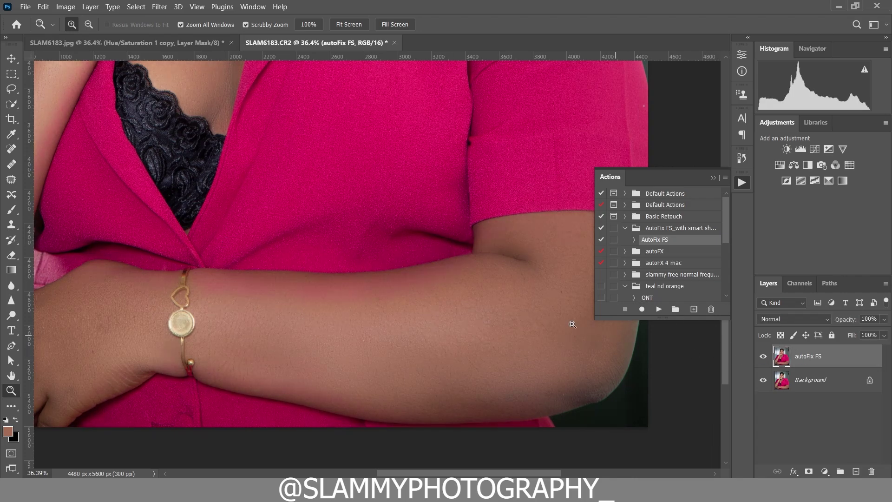
{"action": "left_click_drag", "start_coordinate": [369, 297], "coordinate": [390, 373]}
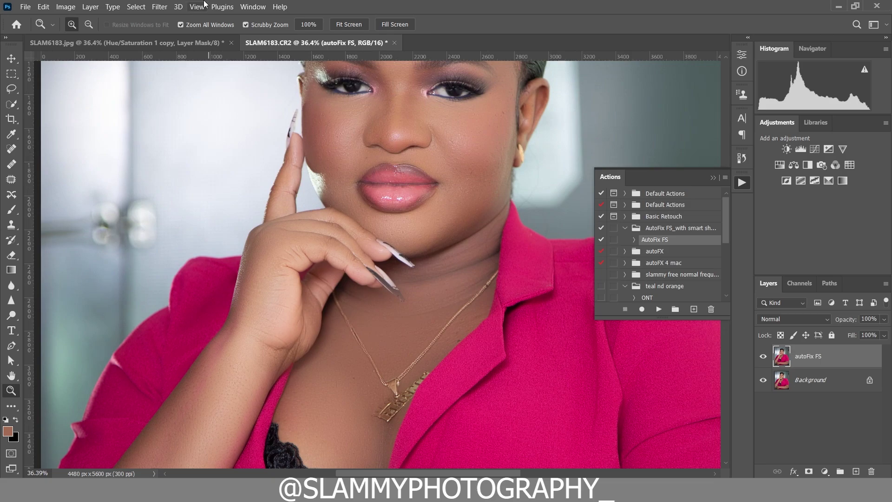
{"action": "left_click", "coordinate": [197, 7]}
{"action": "left_click", "coordinate": [218, 111]}
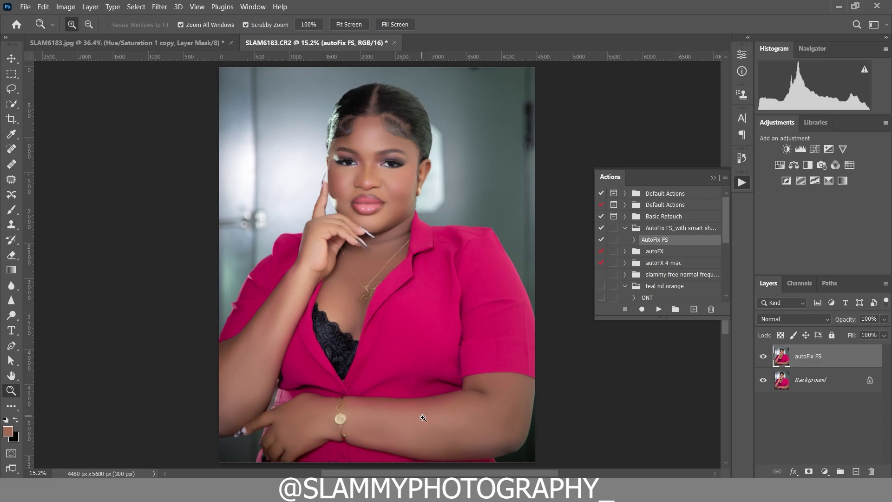
Select the pink-tinted strips along the upper edge of the horizontal forearm and both sides of the raised forearm with the Lasso tool
{"action": "left_click_drag", "start_coordinate": [422, 417], "coordinate": [440, 419]}
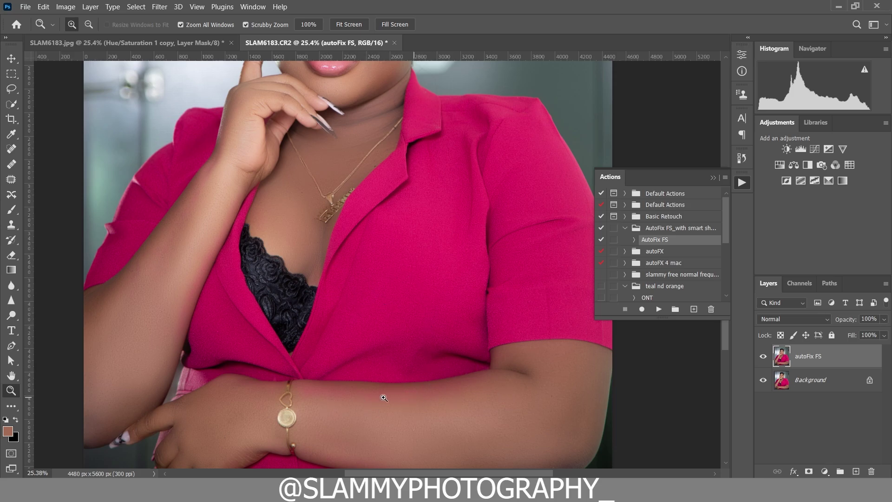
{"action": "left_click", "coordinate": [12, 88]}
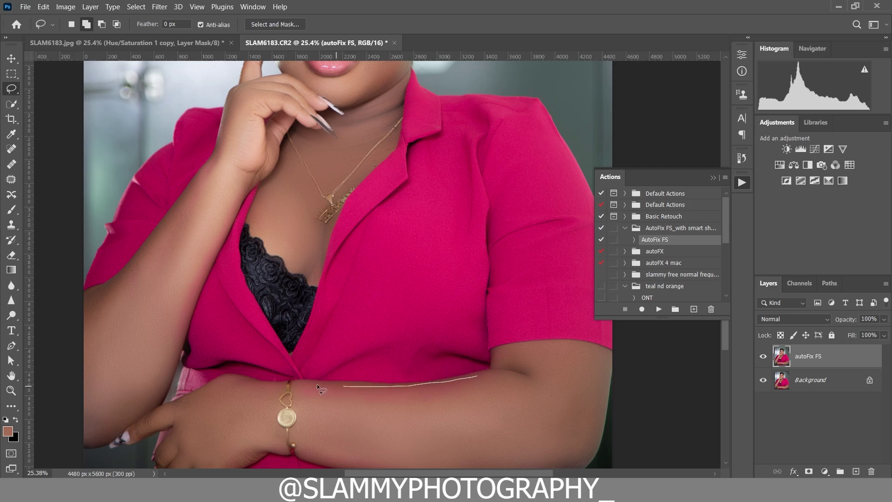
{"action": "left_click_drag", "start_coordinate": [498, 380], "coordinate": [497, 379]}
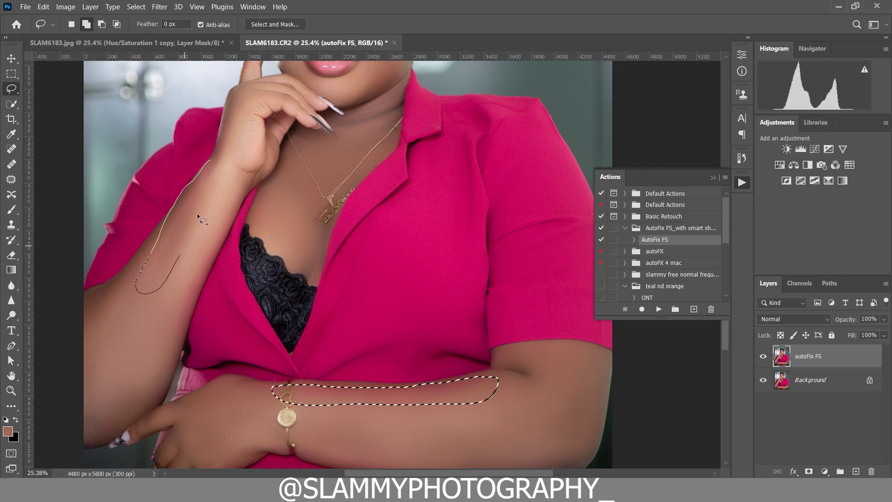
{"action": "left_click_drag", "start_coordinate": [205, 172], "coordinate": [224, 147]}
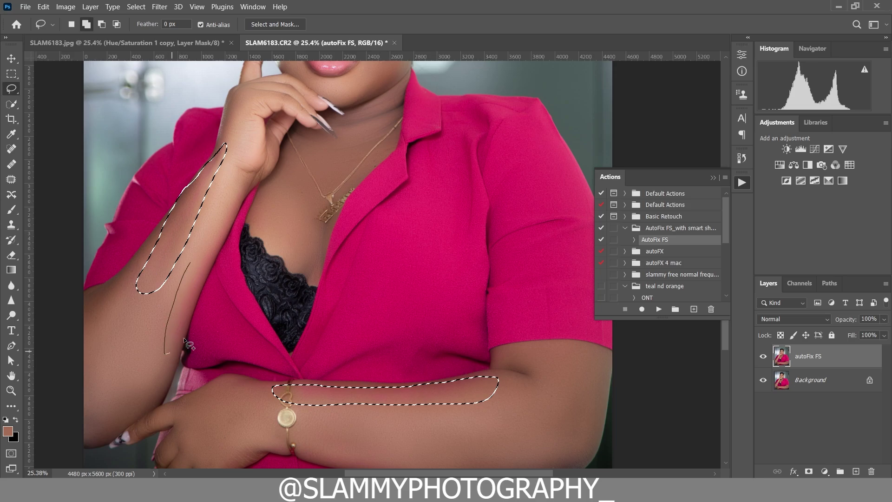
{"action": "left_click_drag", "start_coordinate": [229, 183], "coordinate": [234, 181]}
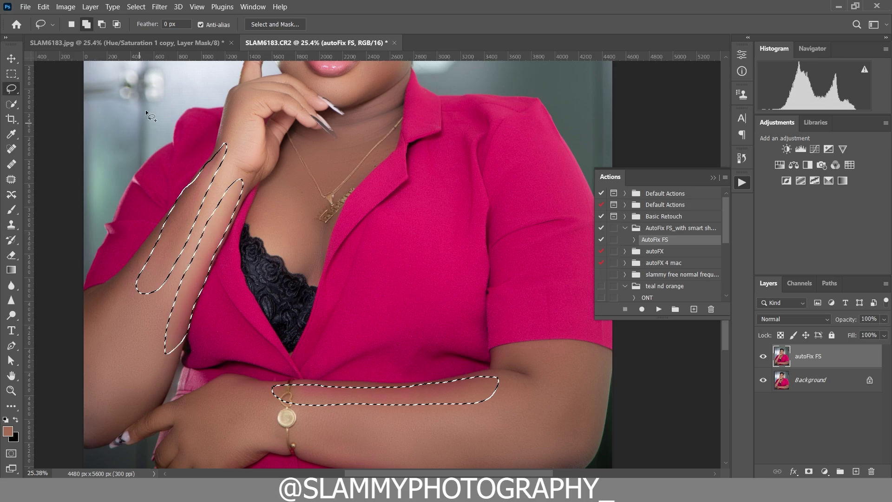
{"action": "left_click", "coordinate": [86, 26]}
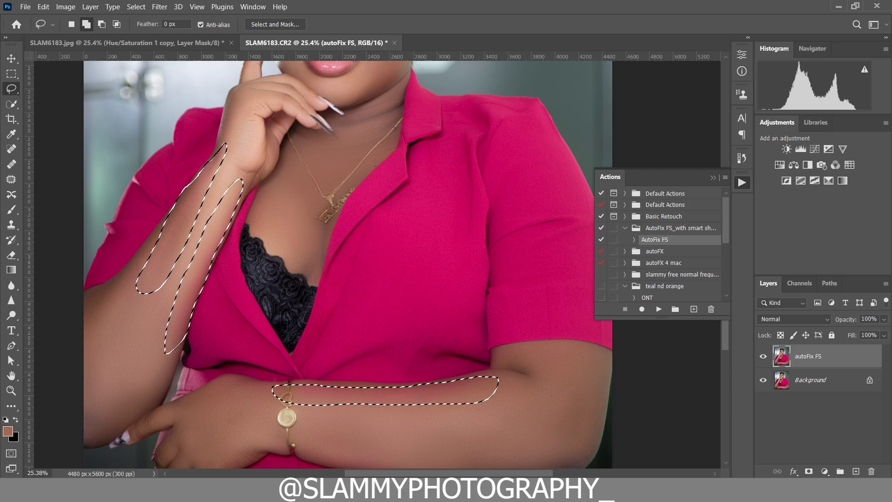
Add a Solid Color fill layer over the selected arm areas, using the skin tone b47e6a sampled from the clean forearm
{"action": "left_click", "coordinate": [824, 471]}
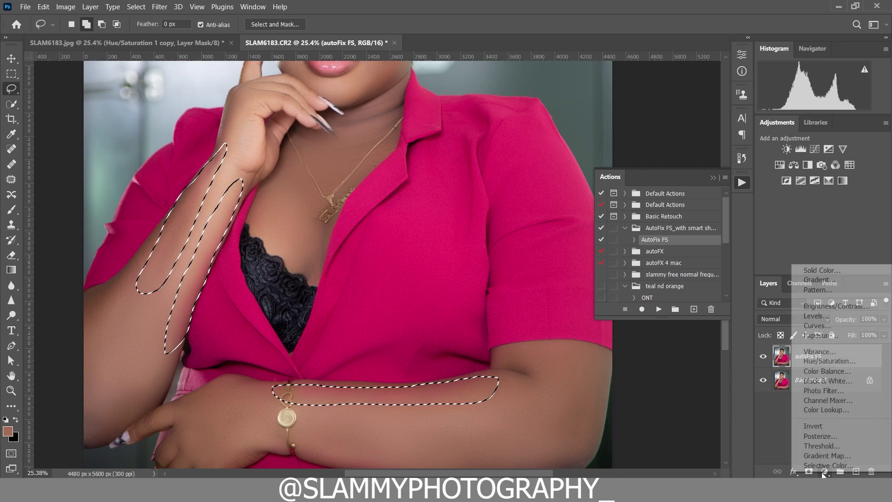
{"action": "left_click", "coordinate": [820, 270]}
{"action": "left_click", "coordinate": [382, 424]}
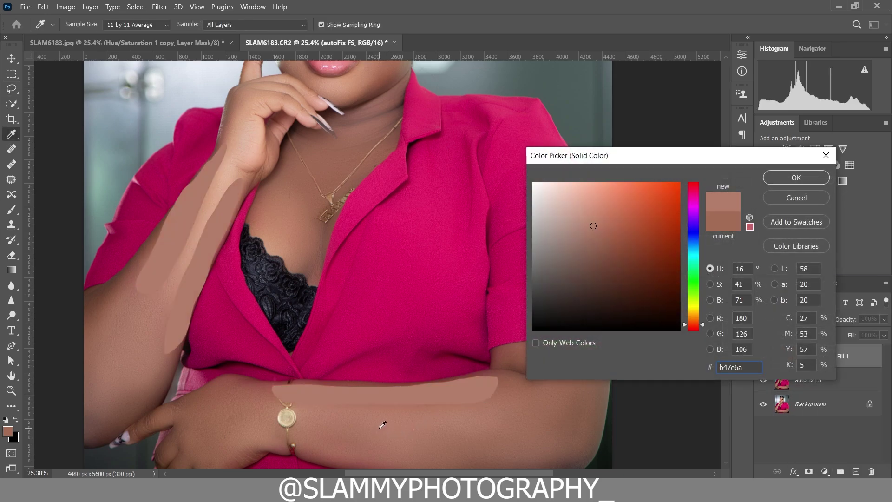
{"action": "left_click", "coordinate": [787, 181]}
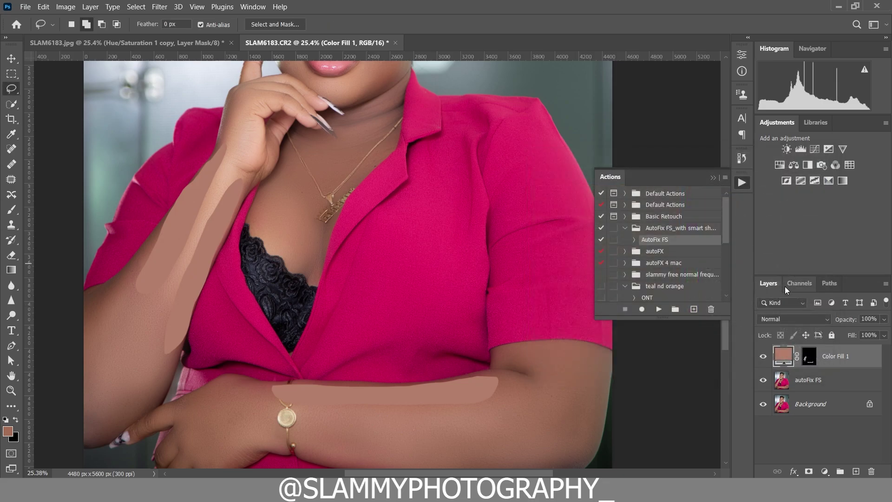
Set the fill layer's blend mode to Color and its opacity to 59%
{"action": "left_click", "coordinate": [780, 323]}
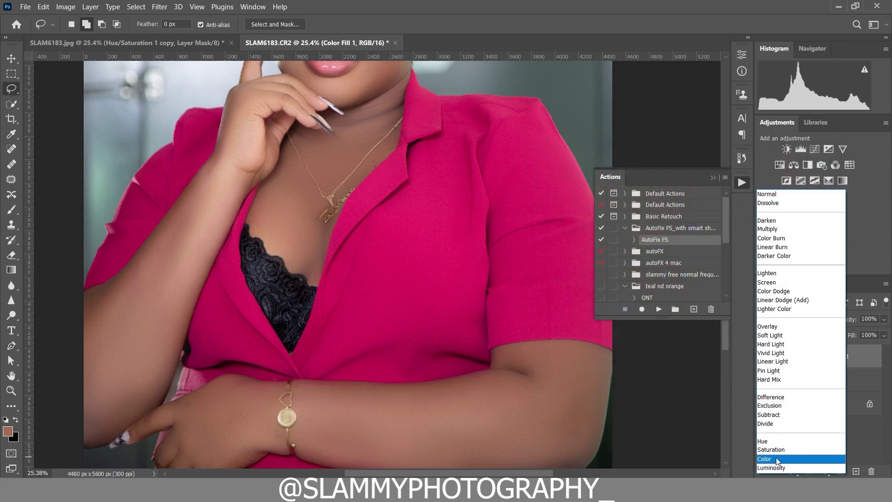
{"action": "left_click", "coordinate": [775, 459]}
{"action": "left_click_drag", "start_coordinate": [854, 318], "coordinate": [832, 326]}
Compare the forearm's upper edge up close with the colour fill layer hidden and shown to check the pink spill
{"action": "left_click", "coordinate": [763, 357]}
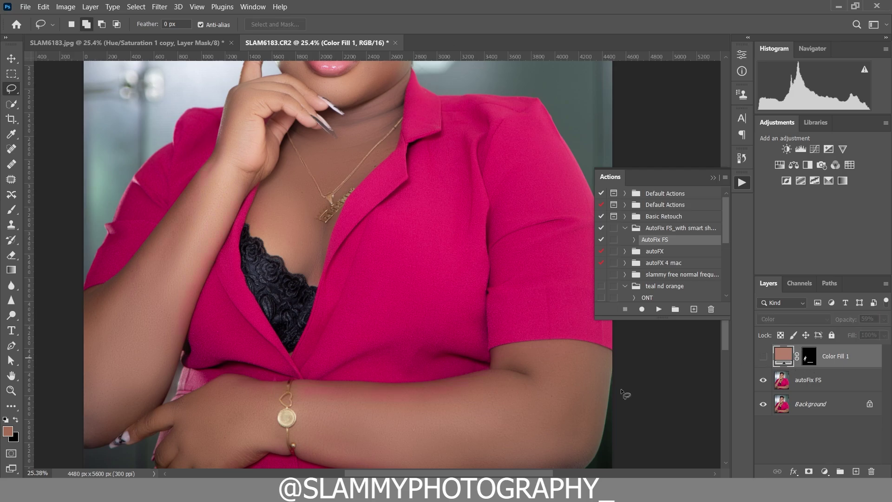
{"action": "key", "text": "z"}
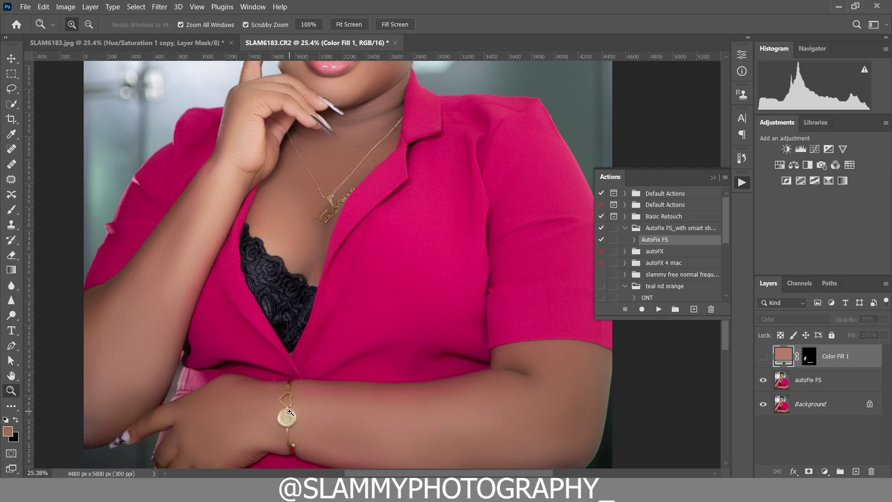
{"action": "left_click_drag", "start_coordinate": [449, 392], "coordinate": [465, 399]}
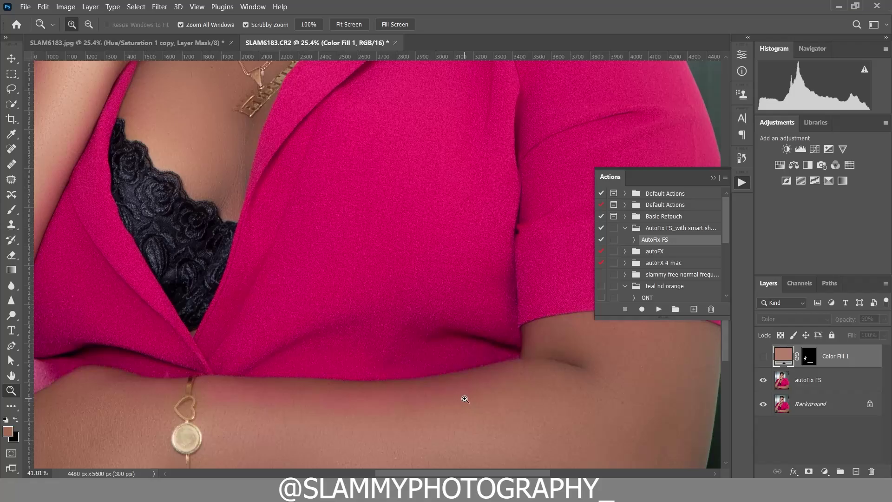
{"action": "left_click", "coordinate": [762, 358]}
{"action": "left_click_drag", "start_coordinate": [371, 402], "coordinate": [400, 409]}
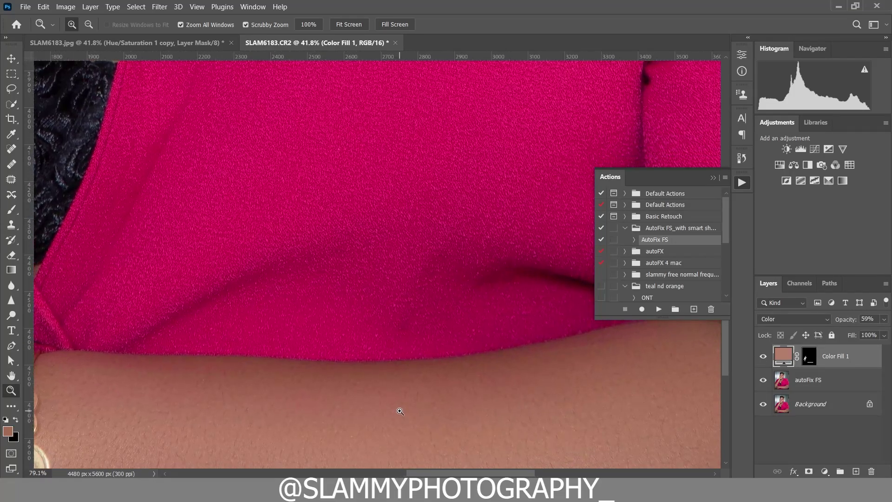
{"action": "left_click", "coordinate": [763, 357]}
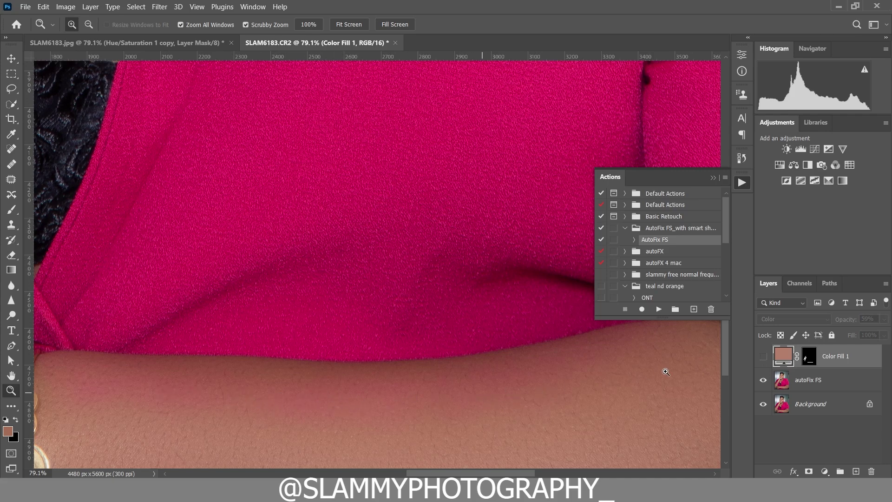
{"action": "left_click", "coordinate": [763, 356]}
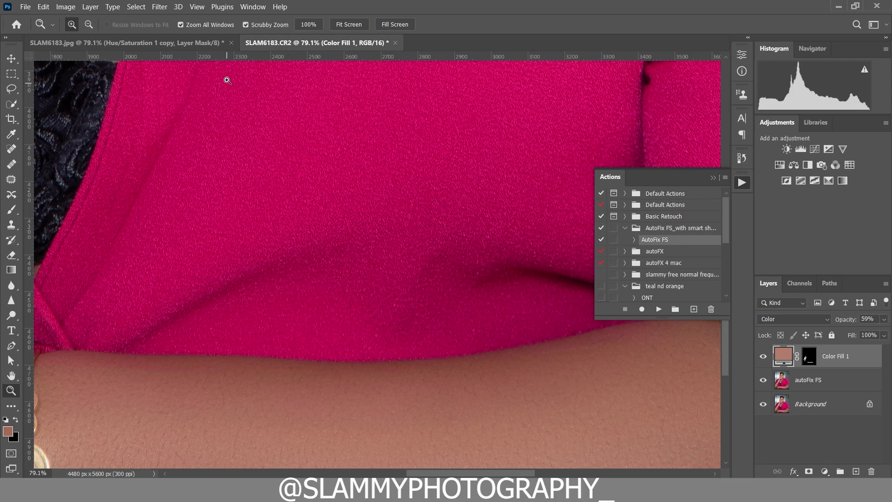
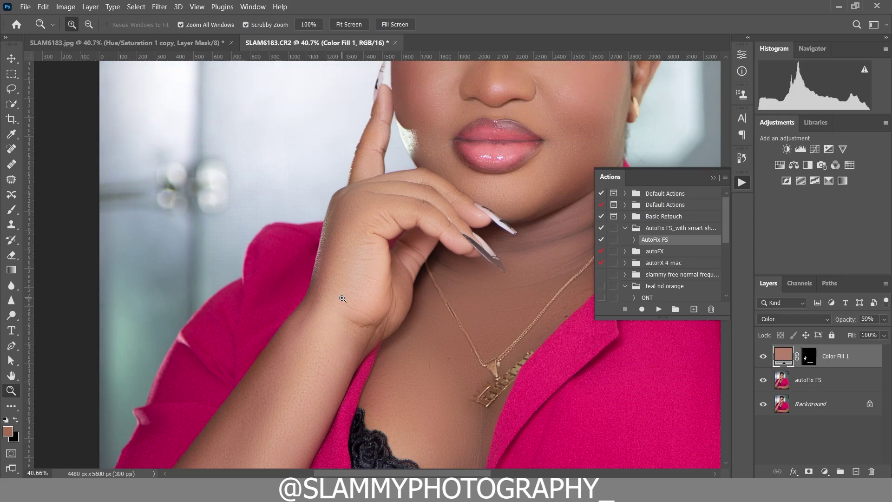
Examine the raised arm, face, hand and chest up close and then the whole portrait to check the retouched skin
{"action": "scroll", "coordinate": [385, 301], "scroll_direction": "down", "scroll_amount": 4}
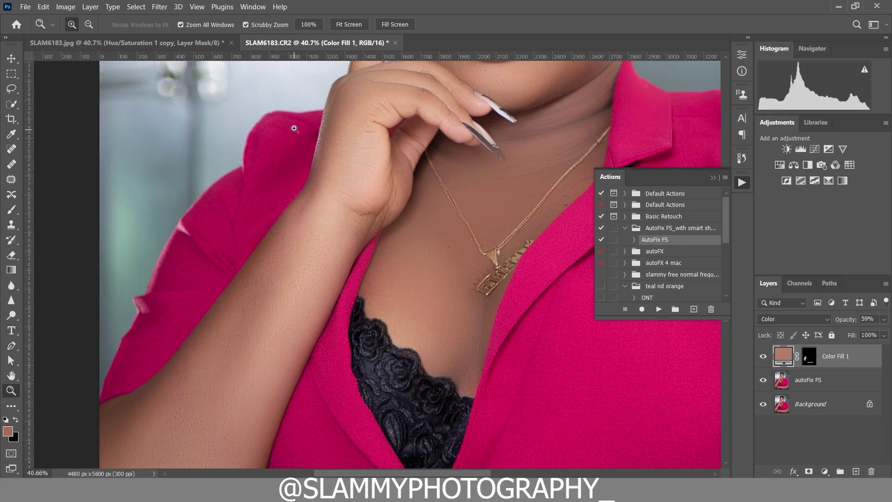
{"action": "left_click", "coordinate": [197, 7]}
{"action": "left_click", "coordinate": [239, 108]}
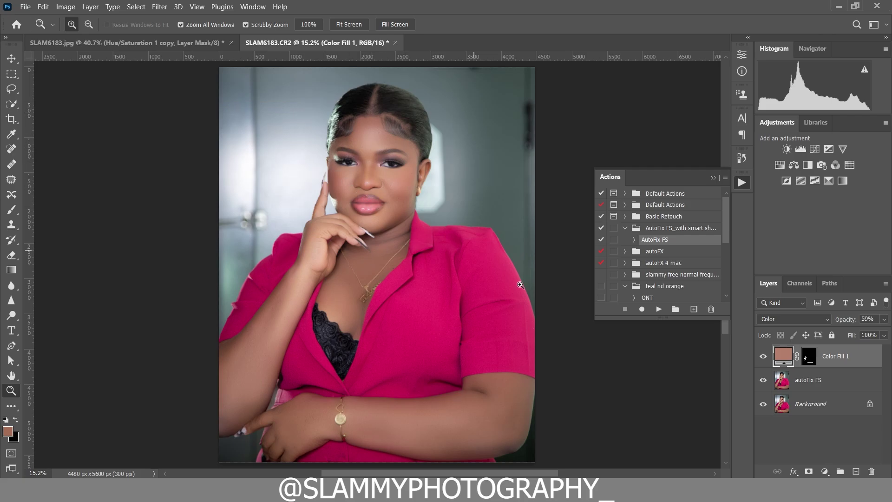
{"action": "left_click_drag", "start_coordinate": [360, 145], "coordinate": [399, 206]}
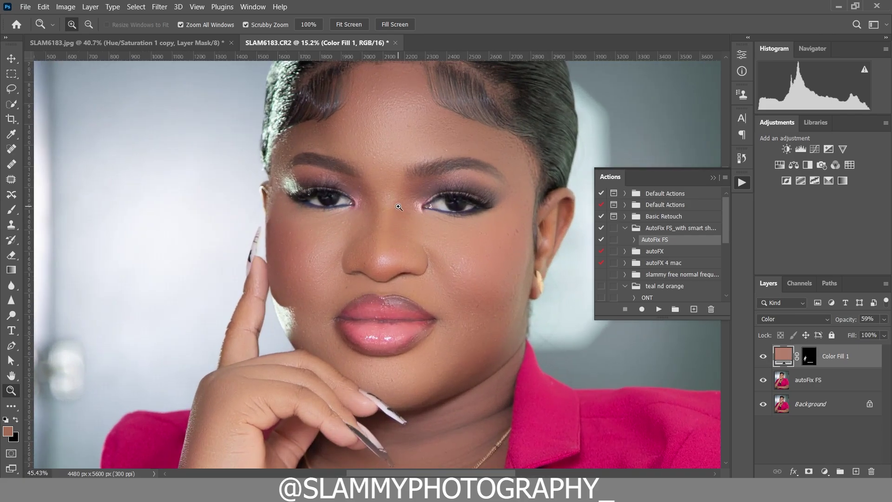
{"action": "scroll", "coordinate": [462, 225], "scroll_direction": "down", "scroll_amount": 10}
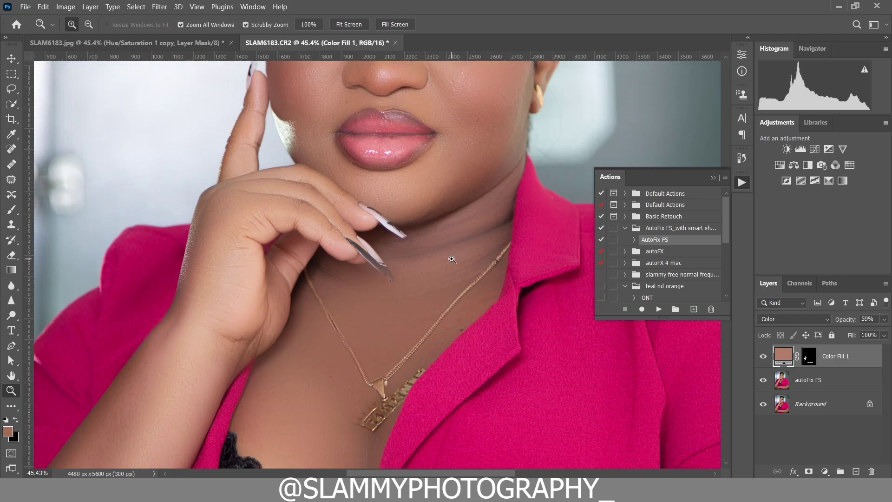
{"action": "scroll", "coordinate": [452, 266], "scroll_direction": "down", "scroll_amount": 2}
{"action": "scroll", "coordinate": [443, 265], "scroll_direction": "up", "scroll_amount": 6}
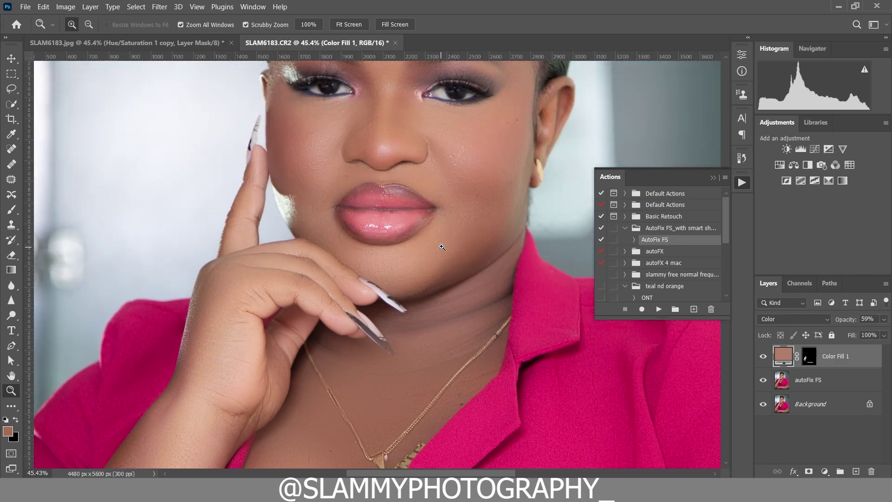
{"action": "scroll", "coordinate": [441, 247], "scroll_direction": "up", "scroll_amount": 3}
{"action": "left_click", "coordinate": [197, 7]}
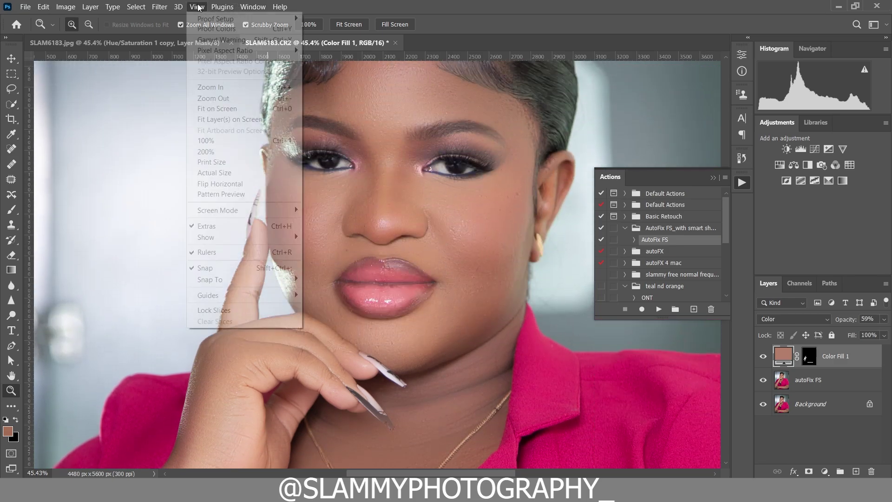
{"action": "left_click", "coordinate": [239, 109]}
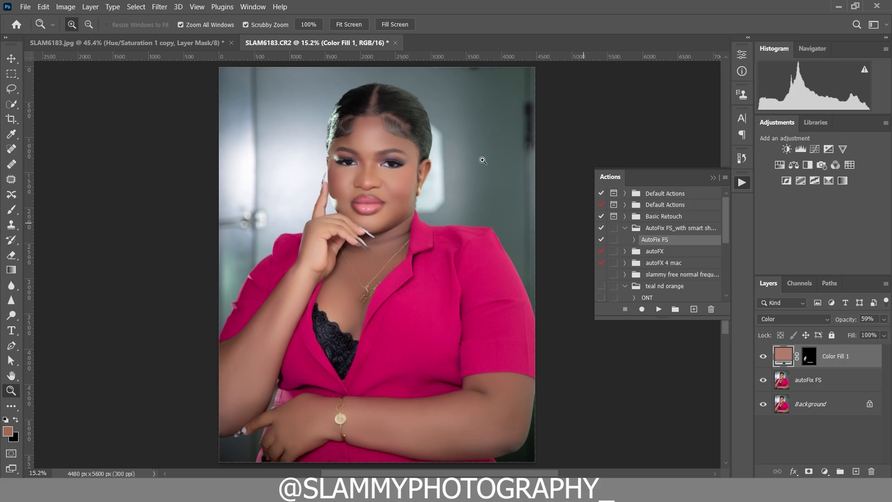
Create a new layer above the colour fill in Overlay mode, filled with the Overlay-neutral 50% gray
{"action": "left_click", "coordinate": [90, 6]}
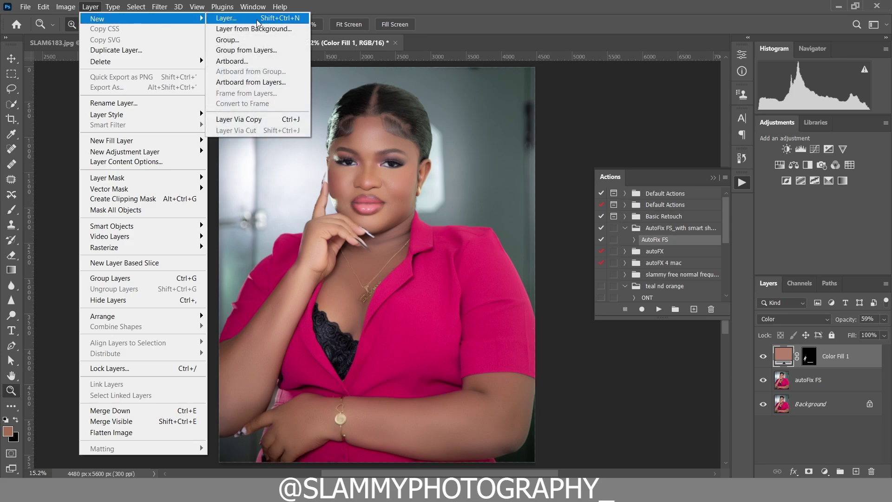
{"action": "left_click", "coordinate": [241, 18]}
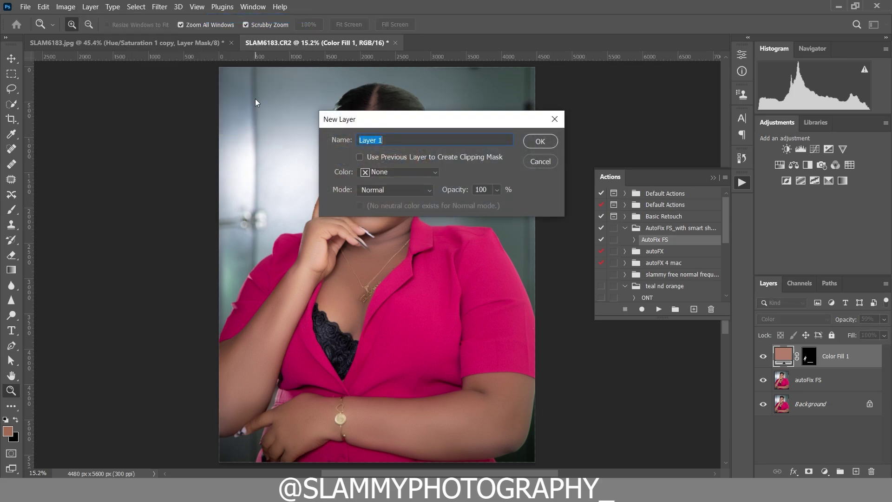
{"action": "left_click", "coordinate": [383, 188]}
{"action": "left_click", "coordinate": [393, 305]}
{"action": "left_click", "coordinate": [359, 206]}
{"action": "left_click", "coordinate": [539, 143]}
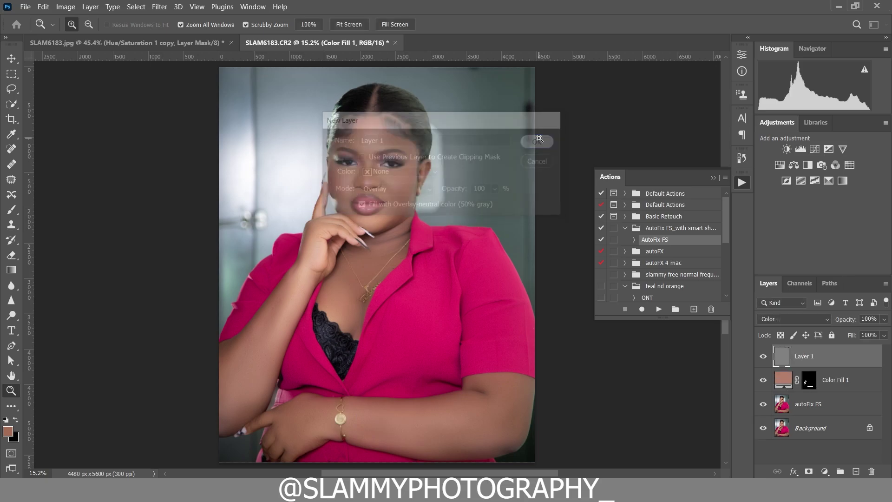
Duplicate the gray Overlay layer, naming the upper copy dodge and the lower one burn
{"action": "left_click_drag", "start_coordinate": [827, 356], "coordinate": [855, 471]}
{"action": "type", "text": "dodge"}
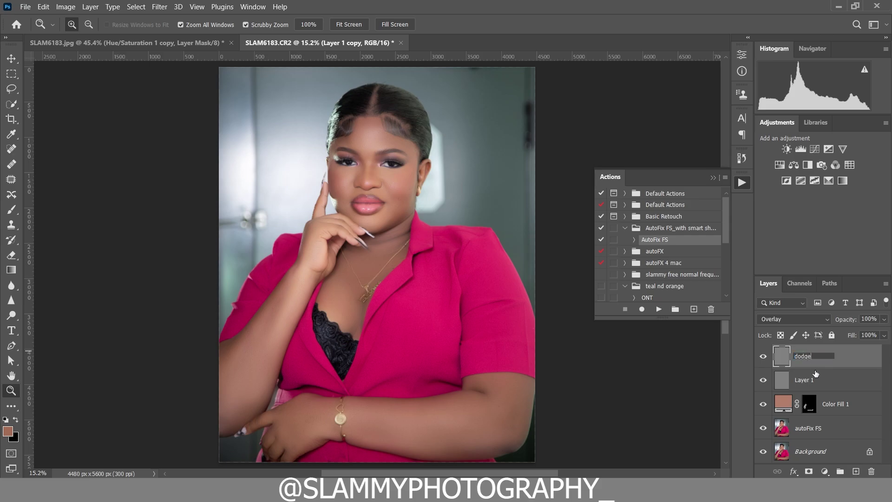
{"action": "double_click", "coordinate": [802, 380]}
{"action": "type", "text": "burn"}
{"action": "key", "text": "Return"}
Target the dodge layer with the Brush tool and reset the foreground and background colours to plain black and white
{"action": "left_click", "coordinate": [803, 360]}
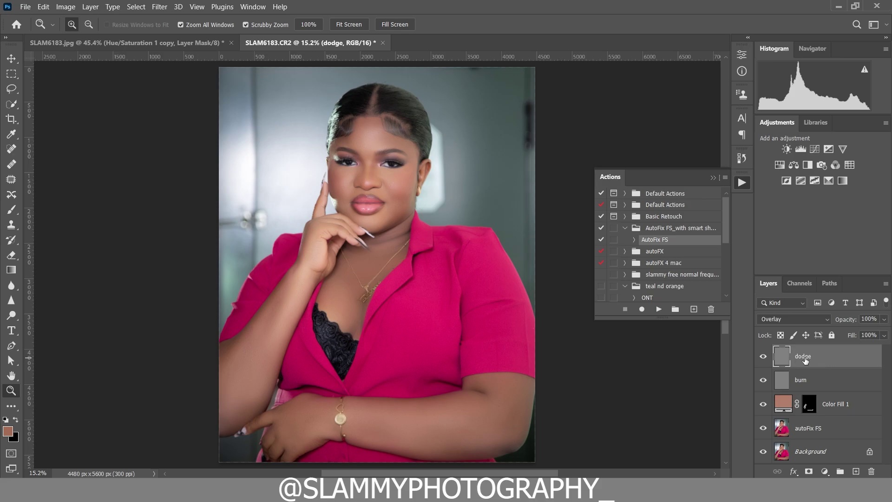
{"action": "left_click", "coordinate": [11, 210]}
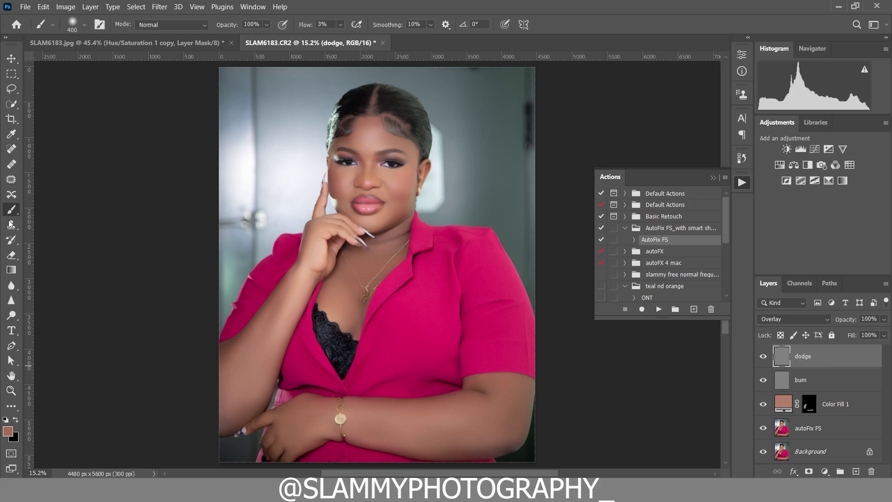
{"action": "left_click", "coordinate": [5, 419]}
{"action": "left_click", "coordinate": [15, 420]}
{"action": "left_click", "coordinate": [5, 420]}
{"action": "left_click", "coordinate": [5, 37]}
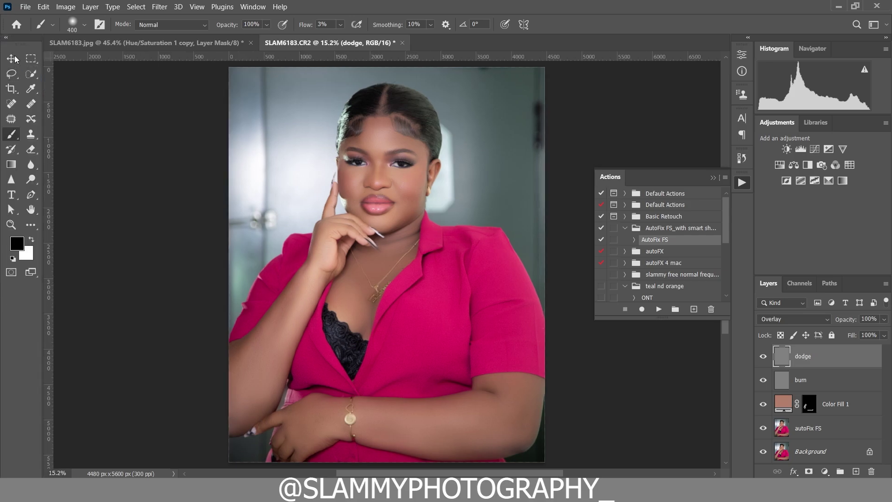
{"action": "left_click", "coordinate": [19, 240]}
{"action": "left_click", "coordinate": [637, 246]}
{"action": "left_click", "coordinate": [793, 178]}
{"action": "left_click", "coordinate": [12, 258]}
Brighten the centre of the forehead on the dodge layer with a white brush at 5% flow and 200 px
{"action": "left_click", "coordinate": [11, 224]}
{"action": "left_click_drag", "start_coordinate": [299, 169], "coordinate": [97, 153]}
{"action": "left_click", "coordinate": [11, 134]}
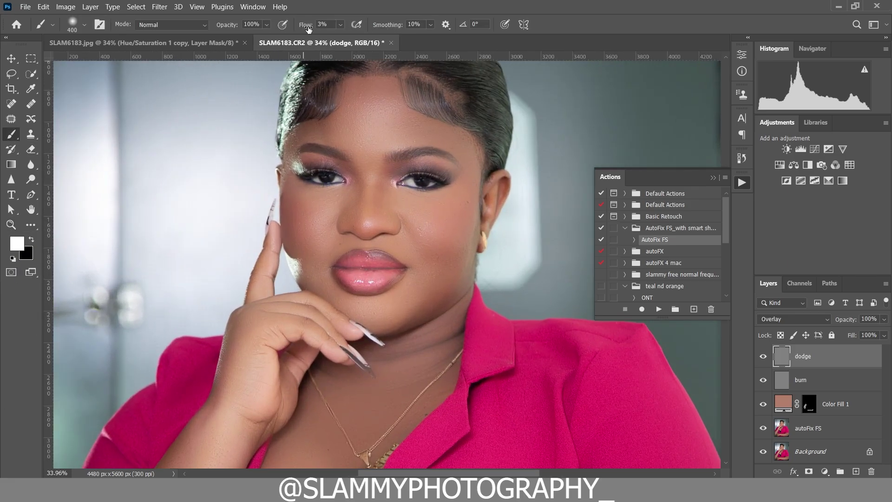
{"action": "key", "text": "Return"}
{"action": "key", "text": "bracketleft"}
{"action": "key", "text": "bracketleft"}
{"action": "key", "text": "bracketleft"}
{"action": "key", "text": "bracketleft"}
{"action": "key", "text": "bracketleft"}
{"action": "key", "text": "bracketleft"}
{"action": "key", "text": "bracketleft"}
{"action": "key", "text": "bracketleft"}
{"action": "key", "text": "bracketleft"}
{"action": "key", "text": "bracketleft"}
{"action": "key", "text": "bracketleft"}
{"action": "key", "text": "bracketleft"}
{"action": "key", "text": "bracketleft"}
{"action": "key", "text": "bracketright"}
{"action": "key", "text": "bracketright"}
{"action": "key", "text": "bracketright"}
{"action": "key", "text": "bracketright"}
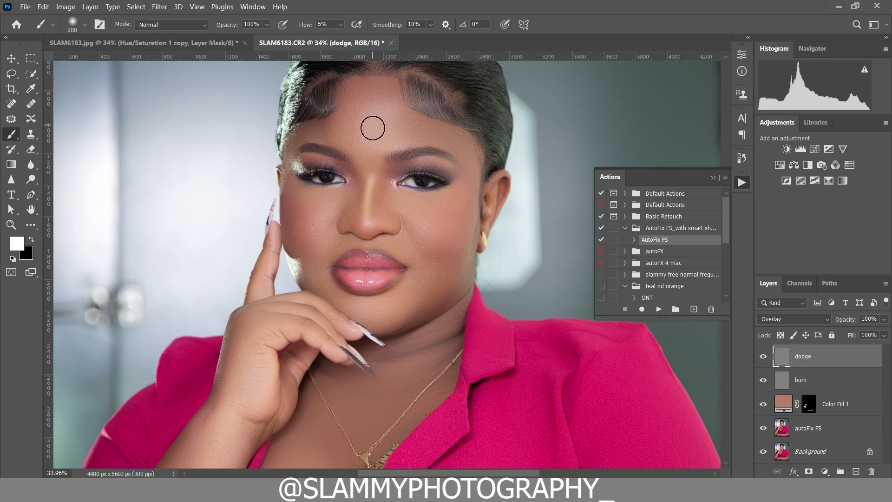
{"action": "mouse_move", "coordinate": [385, 115]}
{"action": "left_mouse_down"}
{"action": "mouse_move", "coordinate": [370, 137]}
{"action": "mouse_move", "coordinate": [384, 131]}
{"action": "mouse_move", "coordinate": [363, 137]}
{"action": "mouse_move", "coordinate": [378, 105]}
{"action": "left_mouse_up"}
Brighten the bridge of the nose on the dodge layer with a smaller white brush
{"action": "key", "text": "bracketleft"}
{"action": "key", "text": "bracketleft"}
{"action": "key", "text": "bracketleft"}
{"action": "key", "text": "bracketleft"}
{"action": "mouse_move", "coordinate": [370, 155]}
{"action": "left_mouse_down"}
{"action": "mouse_move", "coordinate": [371, 216]}
{"action": "mouse_move", "coordinate": [371, 171]}
{"action": "mouse_move", "coordinate": [365, 225]}
{"action": "left_mouse_up"}
Brighten the areas below both eyes with a slightly larger white brush on the dodge layer
{"action": "key", "text": "bracketright"}
{"action": "key", "text": "bracketright"}
{"action": "key", "text": "bracketright"}
{"action": "mouse_move", "coordinate": [416, 199]}
{"action": "left_mouse_down"}
{"action": "mouse_move", "coordinate": [445, 201]}
{"action": "mouse_move", "coordinate": [418, 206]}
{"action": "left_mouse_up"}
{"action": "mouse_move", "coordinate": [339, 207]}
{"action": "left_mouse_down"}
{"action": "mouse_move", "coordinate": [328, 199]}
{"action": "mouse_move", "coordinate": [309, 207]}
{"action": "left_mouse_up"}
Brighten the chin, the fold beside the nostril and the cheek on the raised-hand side, using 175 px for the cheek
{"action": "mouse_move", "coordinate": [371, 309]}
{"action": "left_mouse_down"}
{"action": "mouse_move", "coordinate": [361, 307]}
{"action": "mouse_move", "coordinate": [369, 310]}
{"action": "left_mouse_up"}
{"action": "key", "text": "bracketleft"}
{"action": "key", "text": "bracketleft"}
{"action": "mouse_move", "coordinate": [388, 235]}
{"action": "left_mouse_down"}
{"action": "mouse_move", "coordinate": [356, 243]}
{"action": "mouse_move", "coordinate": [388, 246]}
{"action": "left_mouse_up"}
{"action": "key", "text": "bracketright"}
{"action": "key", "text": "bracketright"}
{"action": "mouse_move", "coordinate": [311, 207]}
{"action": "left_mouse_down"}
{"action": "mouse_move", "coordinate": [313, 221]}
{"action": "mouse_move", "coordinate": [314, 211]}
{"action": "left_mouse_up"}
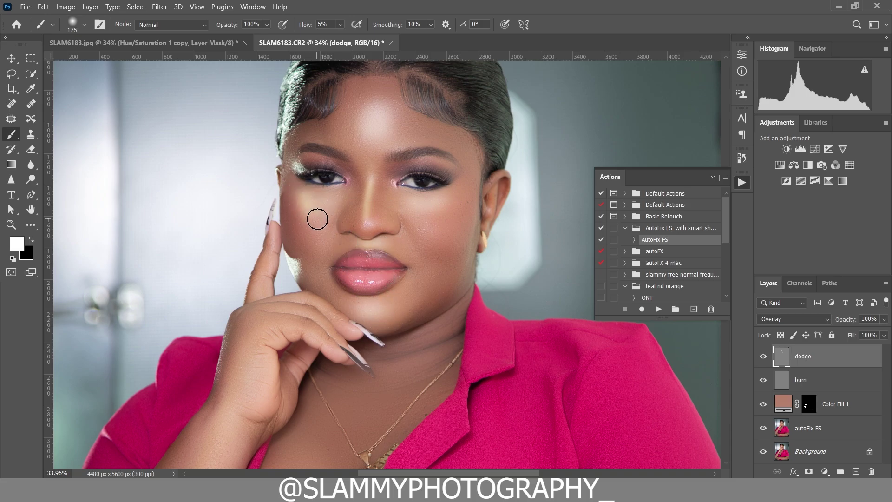
Brighten the chest above the black lace on the dodge layer with a 500 px white brush
{"action": "key", "text": "bracketright"}
{"action": "scroll", "coordinate": [343, 357], "scroll_direction": "down", "scroll_amount": 3}
{"action": "scroll", "coordinate": [343, 356], "scroll_direction": "down", "scroll_amount": 1}
{"action": "key", "text": "bracketright"}
{"action": "key", "text": "bracketright"}
{"action": "key", "text": "bracketright"}
{"action": "key", "text": "bracketright"}
{"action": "mouse_move", "coordinate": [317, 314]}
{"action": "left_mouse_down"}
{"action": "mouse_move", "coordinate": [304, 374]}
{"action": "mouse_move", "coordinate": [308, 338]}
{"action": "left_mouse_up"}
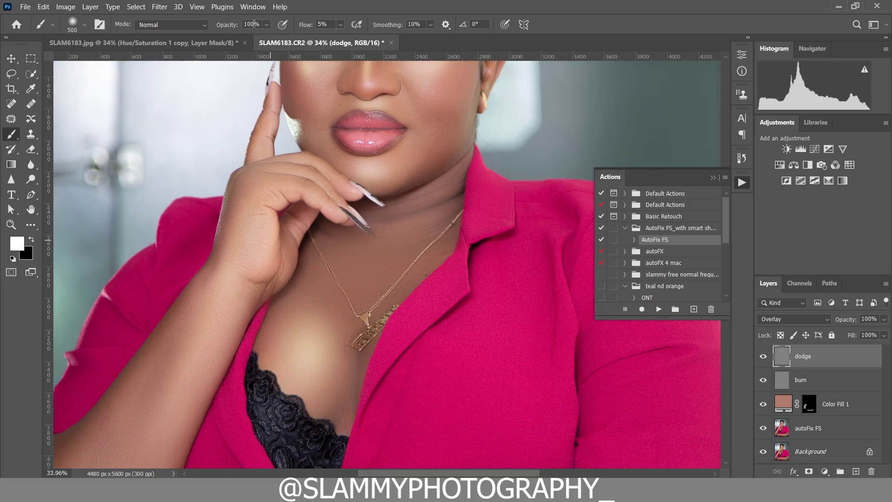
Brighten the raised forearm down to the elbow on the dodge layer with a large white brush
{"action": "left_click", "coordinate": [197, 7]}
{"action": "left_click", "coordinate": [219, 108]}
{"action": "key", "text": "bracketleft"}
{"action": "key", "text": "bracketleft"}
{"action": "key", "text": "bracketleft"}
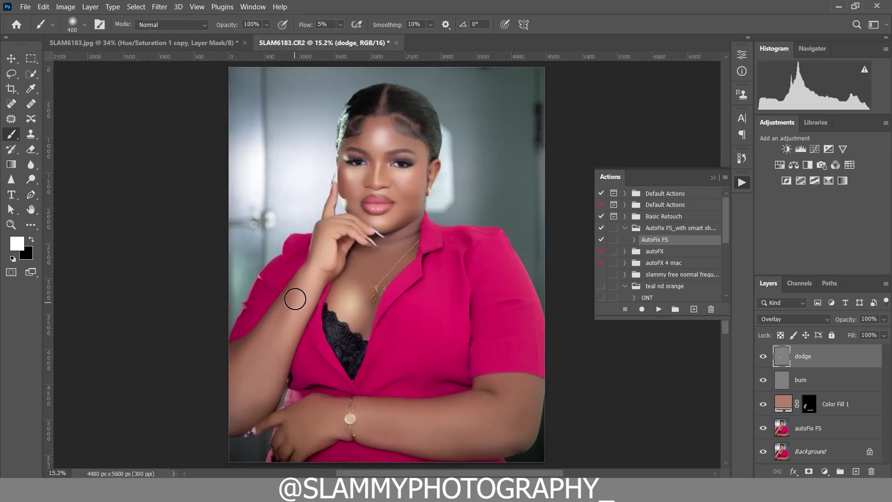
{"action": "key", "text": "bracketright"}
{"action": "key", "text": "bracketright"}
{"action": "mouse_move", "coordinate": [290, 325]}
{"action": "left_mouse_down"}
{"action": "mouse_move", "coordinate": [294, 302]}
{"action": "mouse_move", "coordinate": [245, 409]}
{"action": "mouse_move", "coordinate": [293, 323]}
{"action": "mouse_move", "coordinate": [233, 424]}
{"action": "left_mouse_up"}
{"action": "key", "text": "bracketright"}
{"action": "key", "text": "bracketright"}
Brighten the crossed forearm and its hand on the dodge layer, varying the white brush between 150 and 400 px
{"action": "key", "text": "bracketleft"}
{"action": "key", "text": "bracketleft"}
{"action": "key", "text": "bracketleft"}
{"action": "key", "text": "bracketleft"}
{"action": "key", "text": "bracketleft"}
{"action": "key", "text": "bracketleft"}
{"action": "key", "text": "bracketleft"}
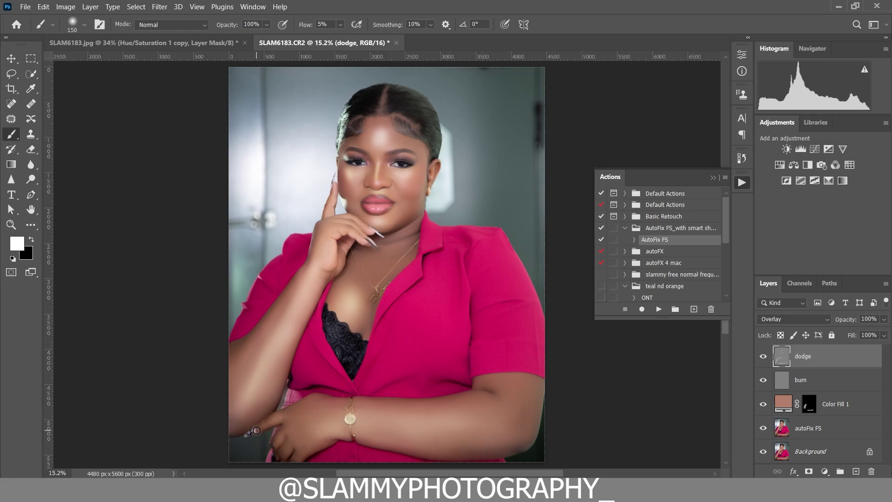
{"action": "key", "text": "bracketright"}
{"action": "key", "text": "bracketright"}
{"action": "key", "text": "bracketright"}
{"action": "key", "text": "bracketright"}
{"action": "key", "text": "bracketright"}
{"action": "key", "text": "bracketright"}
{"action": "key", "text": "bracketleft"}
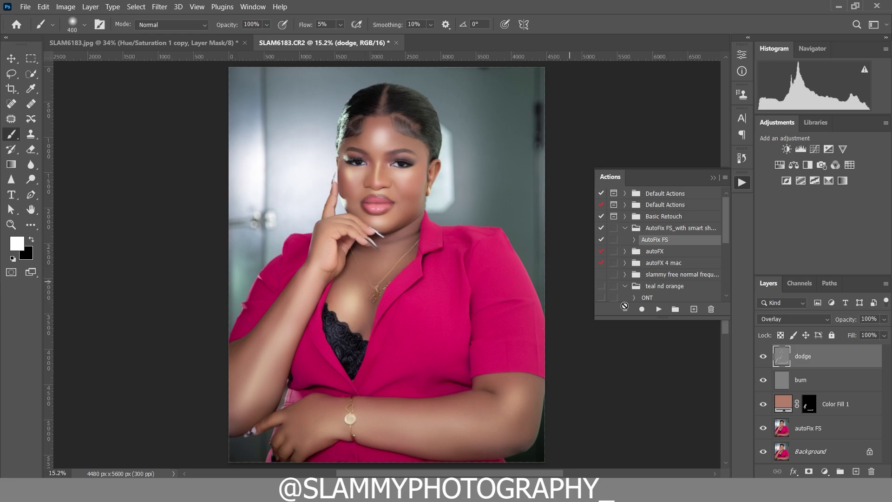
Darken the sides of the forehead along the hairline on the burn layer with a 300 px black brush
{"action": "left_click", "coordinate": [784, 386]}
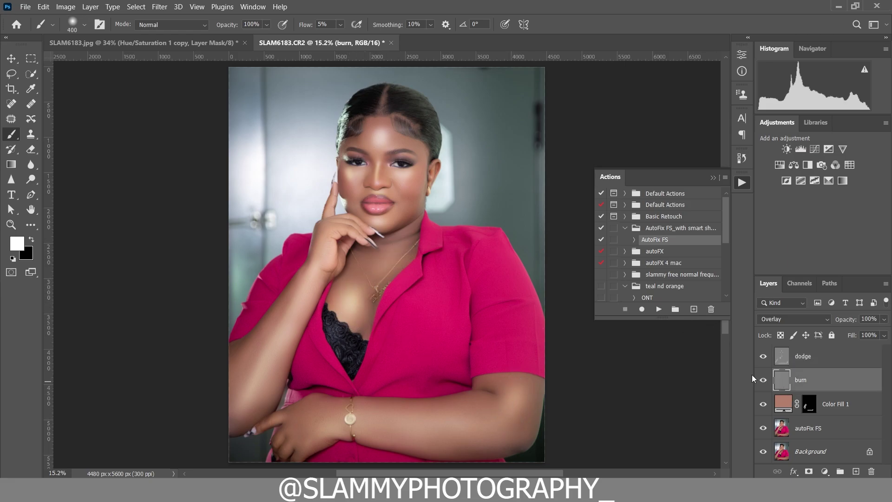
{"action": "left_click", "coordinate": [32, 239]}
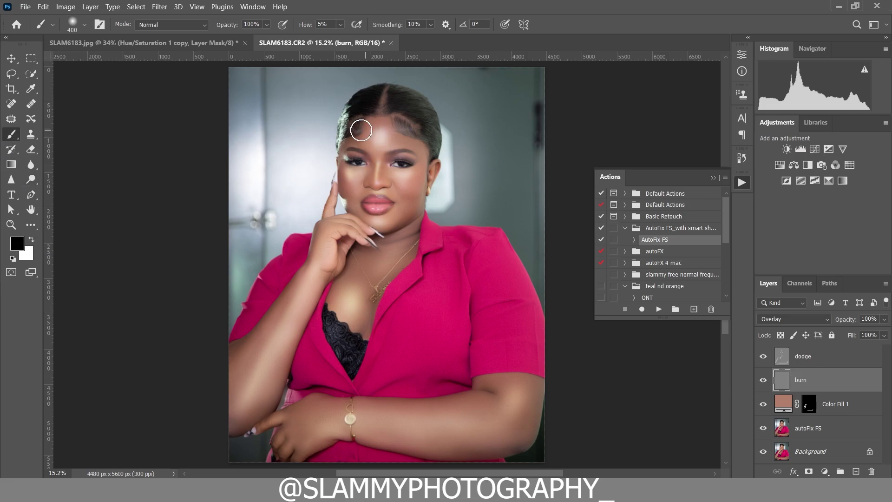
{"action": "left_click", "coordinate": [11, 224]}
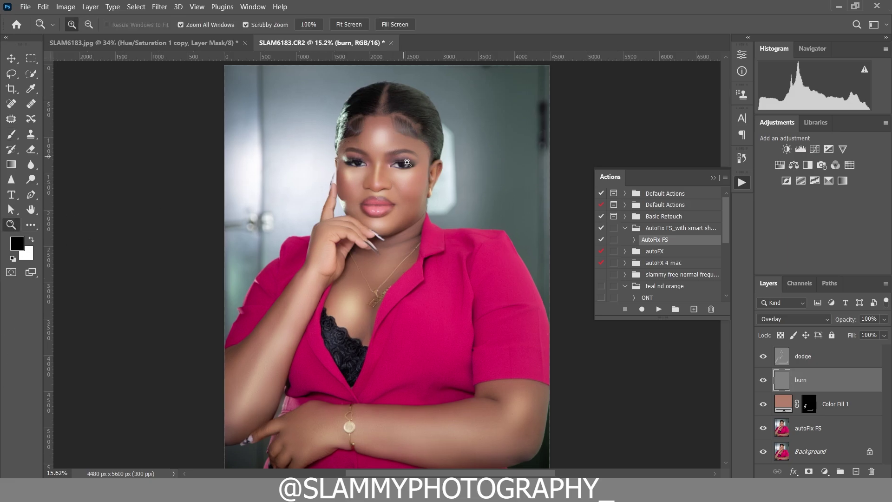
{"action": "left_click_drag", "start_coordinate": [393, 132], "coordinate": [432, 132]}
{"action": "left_click", "coordinate": [11, 134]}
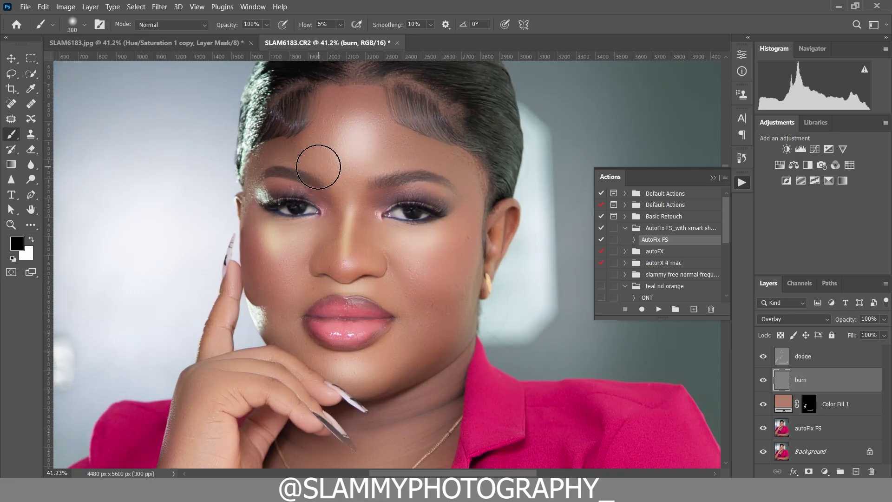
{"action": "mouse_move", "coordinate": [329, 115]}
{"action": "left_mouse_down"}
{"action": "mouse_move", "coordinate": [316, 158]}
{"action": "mouse_move", "coordinate": [326, 119]}
{"action": "mouse_move", "coordinate": [399, 158]}
{"action": "mouse_move", "coordinate": [414, 153]}
{"action": "mouse_move", "coordinate": [394, 124]}
{"action": "mouse_move", "coordinate": [447, 165]}
{"action": "mouse_move", "coordinate": [398, 159]}
{"action": "mouse_move", "coordinate": [418, 160]}
{"action": "left_mouse_up"}
Darken the hollows of both cheeks and the neck below the jaw on the burn layer, adapting the black brush size
{"action": "mouse_move", "coordinate": [455, 260]}
{"action": "left_mouse_down"}
{"action": "mouse_move", "coordinate": [420, 278]}
{"action": "mouse_move", "coordinate": [464, 253]}
{"action": "mouse_move", "coordinate": [446, 279]}
{"action": "left_mouse_up"}
{"action": "key", "text": "bracketleft"}
{"action": "key", "text": "bracketleft"}
{"action": "mouse_move", "coordinate": [227, 251]}
{"action": "left_mouse_down"}
{"action": "mouse_move", "coordinate": [257, 247]}
{"action": "mouse_move", "coordinate": [263, 270]}
{"action": "left_mouse_up"}
{"action": "key", "text": "bracketright"}
{"action": "key", "text": "bracketright"}
{"action": "mouse_move", "coordinate": [414, 342]}
{"action": "left_mouse_down"}
{"action": "mouse_move", "coordinate": [380, 381]}
{"action": "mouse_move", "coordinate": [464, 310]}
{"action": "mouse_move", "coordinate": [384, 431]}
{"action": "left_mouse_up"}
{"action": "scroll", "coordinate": [384, 430], "scroll_direction": "down", "scroll_amount": 3}
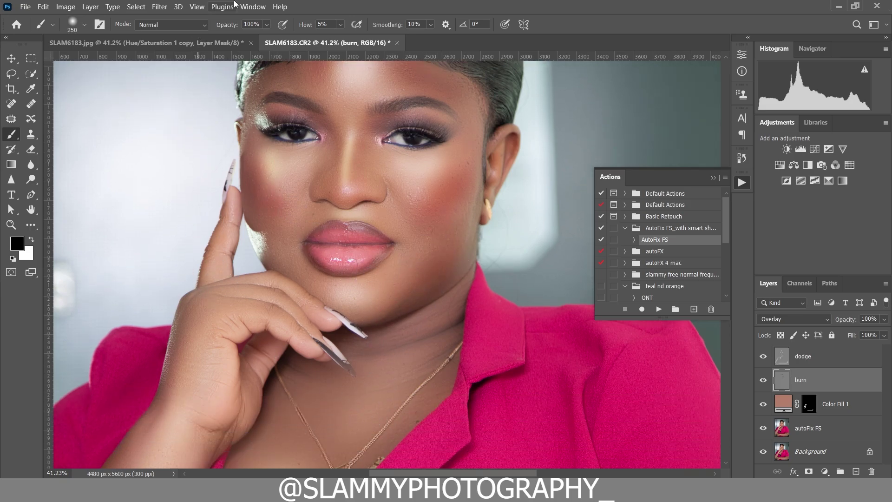
Darken the edges of the raised forearm down to the elbow on the burn layer
{"action": "left_click", "coordinate": [197, 6]}
{"action": "left_click", "coordinate": [227, 120]}
{"action": "key", "text": "bracketright"}
{"action": "key", "text": "bracketright"}
{"action": "key", "text": "bracketleft"}
{"action": "key", "text": "bracketleft"}
{"action": "mouse_move", "coordinate": [285, 305]}
{"action": "left_mouse_down"}
{"action": "mouse_move", "coordinate": [218, 400]}
{"action": "mouse_move", "coordinate": [264, 384]}
{"action": "mouse_move", "coordinate": [299, 297]}
{"action": "mouse_move", "coordinate": [316, 281]}
{"action": "mouse_move", "coordinate": [244, 429]}
{"action": "left_mouse_up"}
Darken the edges of the crossed forearm up to the sleeve on the burn layer with a 400 px black brush
{"action": "key", "text": "bracketright"}
{"action": "key", "text": "bracketright"}
{"action": "key", "text": "bracketright"}
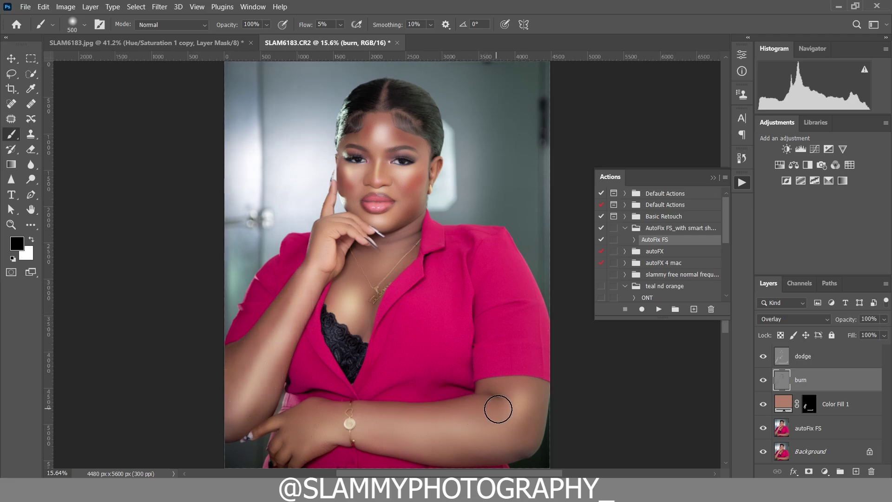
{"action": "key", "text": "bracketleft"}
{"action": "mouse_move", "coordinate": [294, 445]}
{"action": "left_mouse_down"}
{"action": "mouse_move", "coordinate": [519, 447]}
{"action": "mouse_move", "coordinate": [531, 437]}
{"action": "mouse_move", "coordinate": [531, 399]}
{"action": "mouse_move", "coordinate": [528, 435]}
{"action": "mouse_move", "coordinate": [478, 431]}
{"action": "mouse_move", "coordinate": [503, 402]}
{"action": "left_mouse_up"}
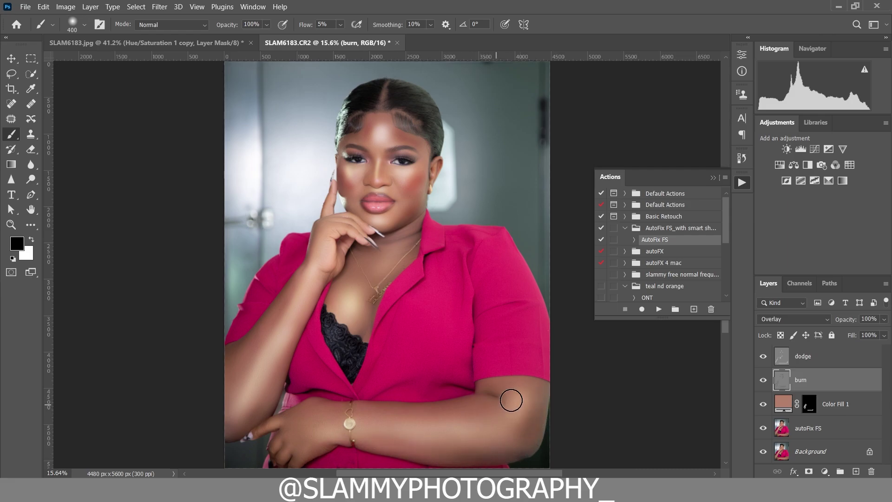
Apply a Gaussian Blur with a 100 px radius to the dodge layer and compare the portrait with that layer hidden
{"action": "left_click", "coordinate": [783, 359]}
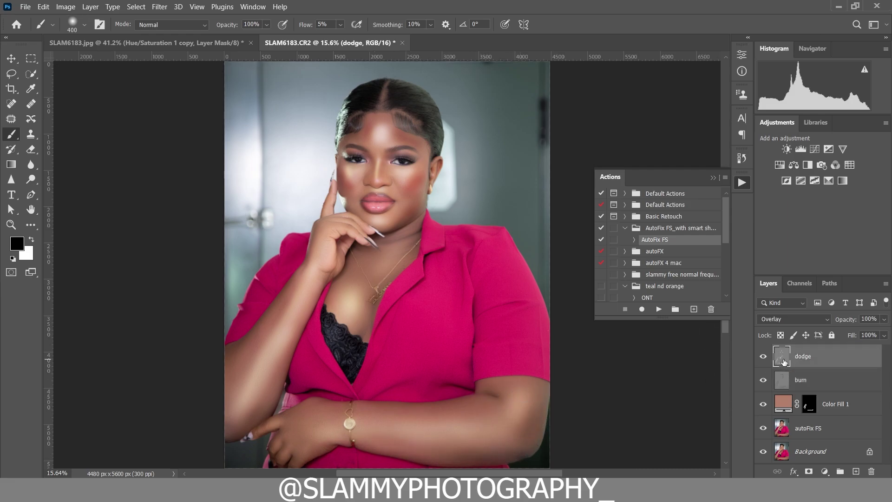
{"action": "left_click", "coordinate": [159, 7]}
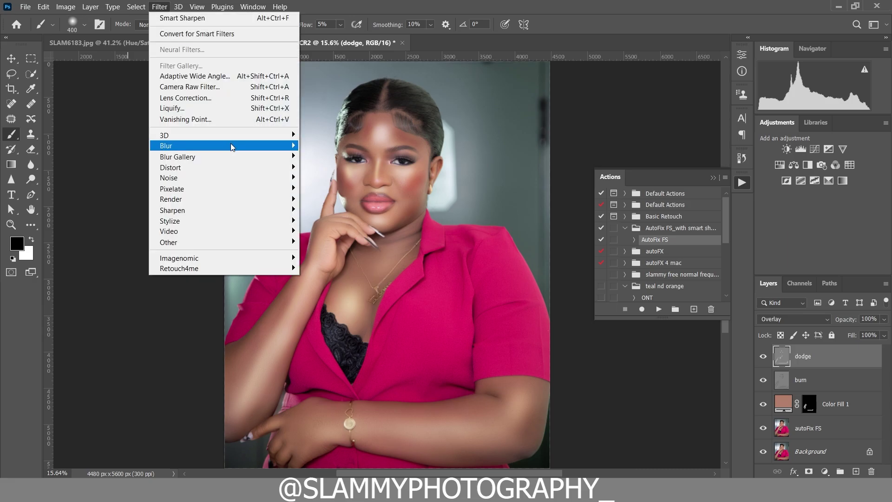
{"action": "mouse_move", "coordinate": [229, 146]}
{"action": "left_click", "coordinate": [342, 194]}
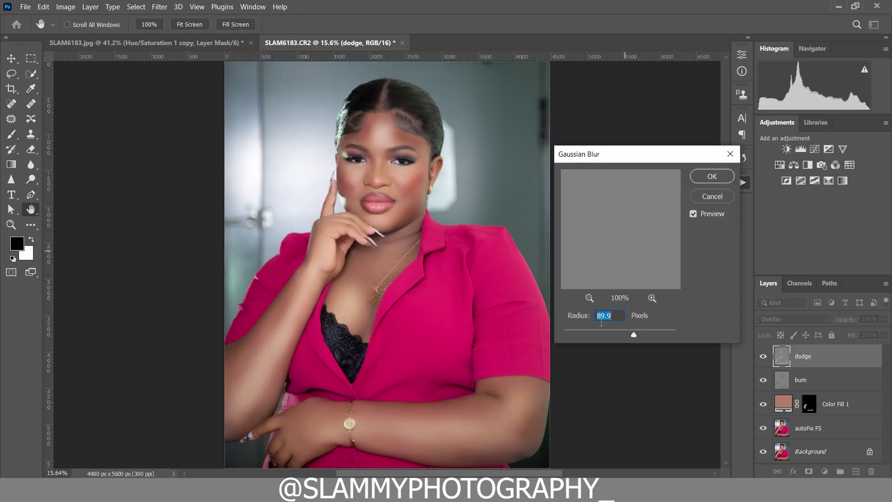
{"action": "type", "text": "1"}
{"action": "left_click", "coordinate": [702, 178]}
{"action": "key", "text": "b"}
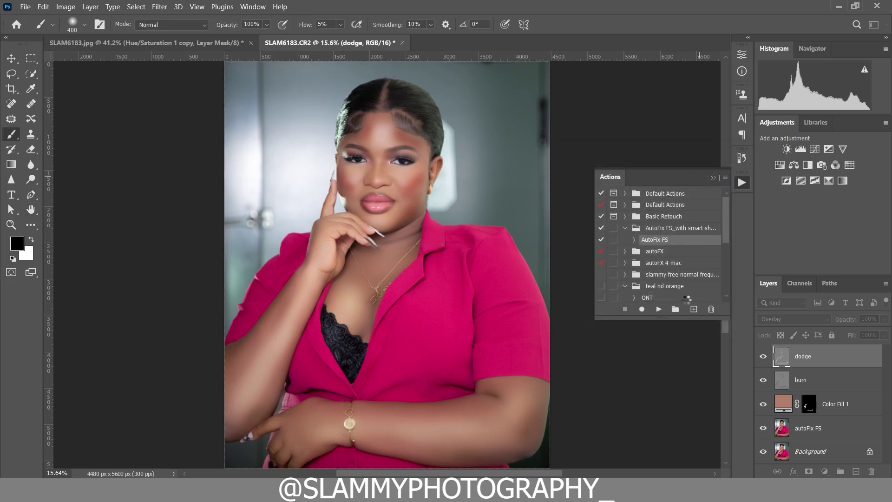
{"action": "left_click", "coordinate": [763, 358]}
{"action": "left_click", "coordinate": [763, 357]}
Apply a Gaussian Blur with a 100 px radius to the burn layer
{"action": "left_click", "coordinate": [787, 382]}
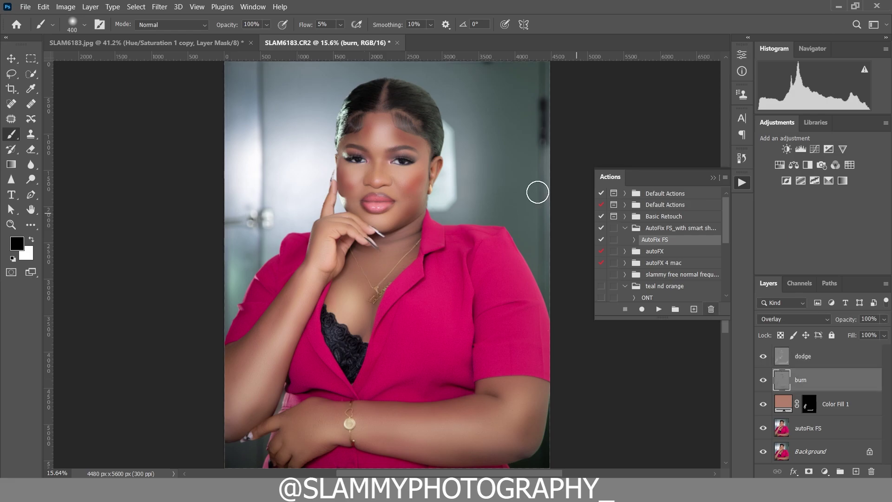
{"action": "left_click", "coordinate": [159, 7]}
{"action": "mouse_move", "coordinate": [212, 151]}
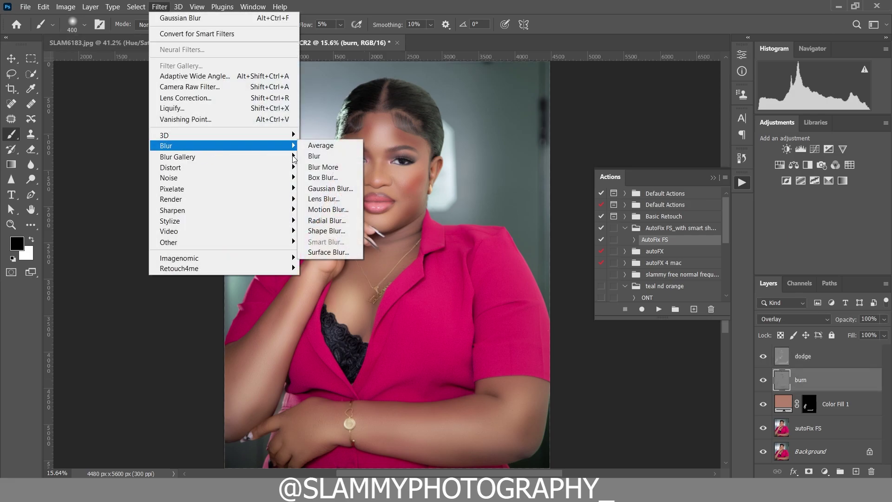
{"action": "left_click", "coordinate": [321, 190]}
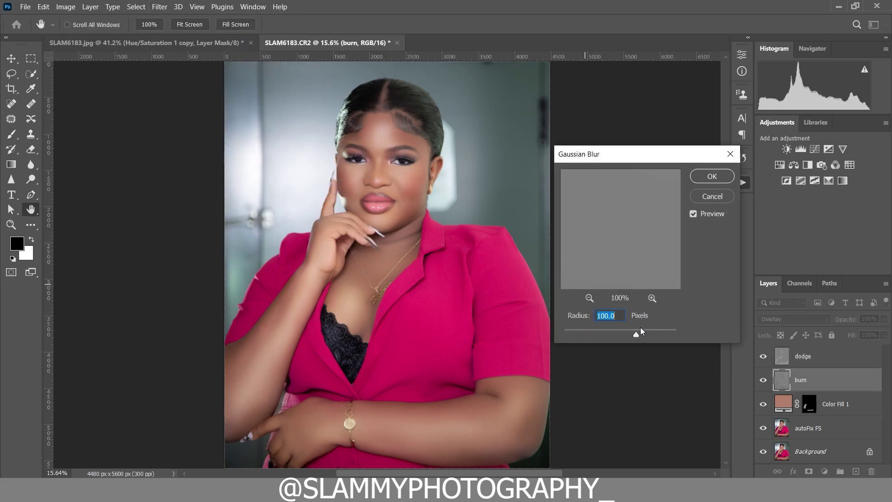
{"action": "left_click", "coordinate": [715, 179]}
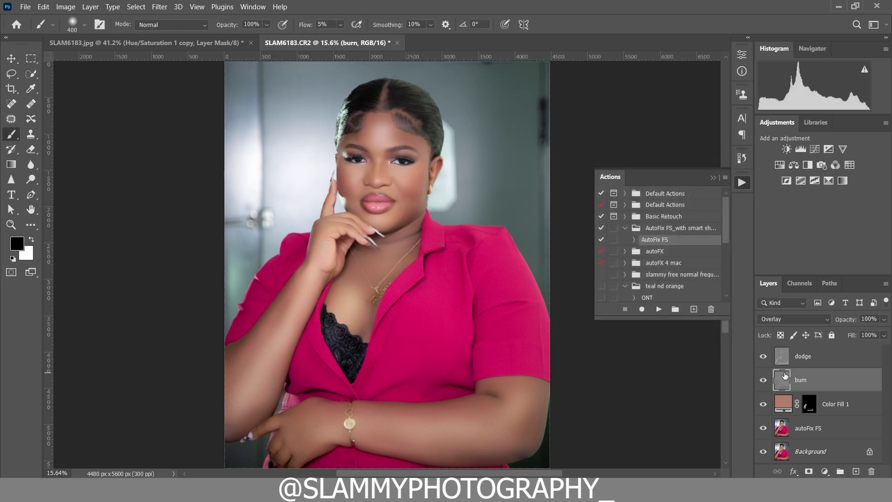
Group the dodge and burn layers and name the group dnb
{"action": "left_click", "coordinate": [794, 356], "text": "shift"}
{"action": "key", "text": "ctrl+g"}
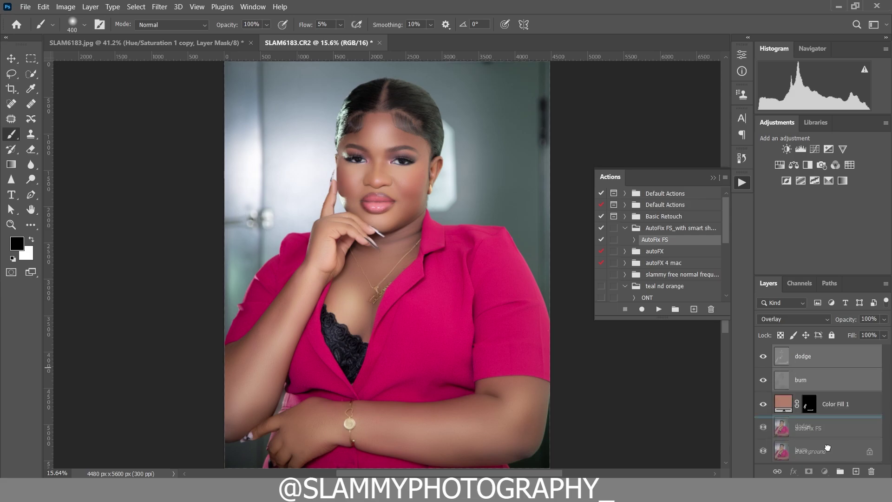
{"action": "double_click", "coordinate": [814, 353]}
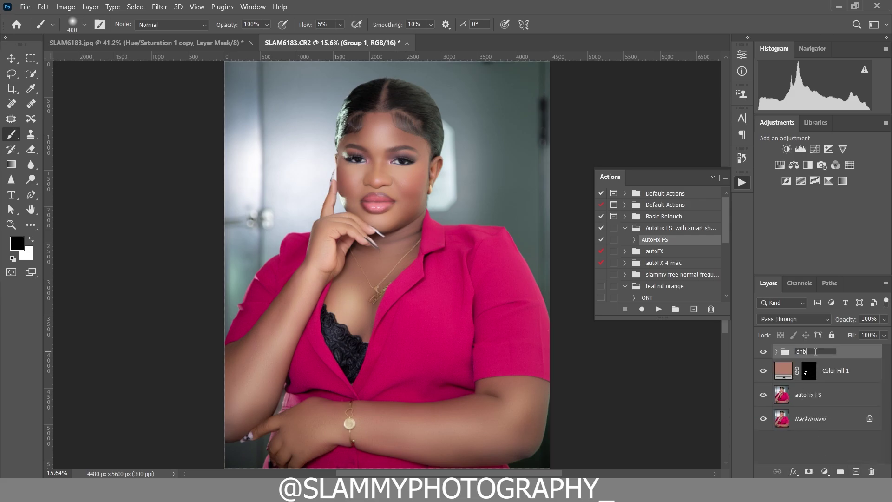
{"action": "key", "text": "Return"}
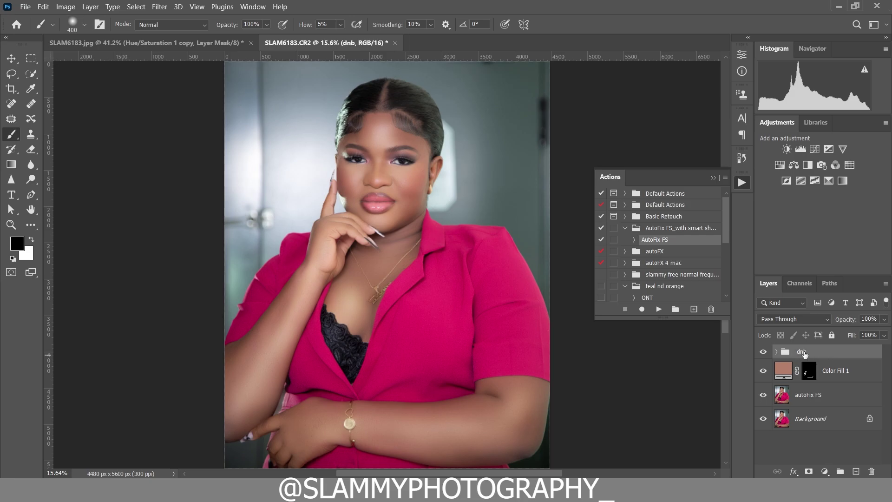
Lower the dnb group's opacity to 58%, checking the layers inside it and comparing the portrait with the group hidden and shown
{"action": "left_click", "coordinate": [764, 352]}
{"action": "left_click", "coordinate": [764, 352]}
{"action": "left_click_drag", "start_coordinate": [849, 318], "coordinate": [836, 325]}
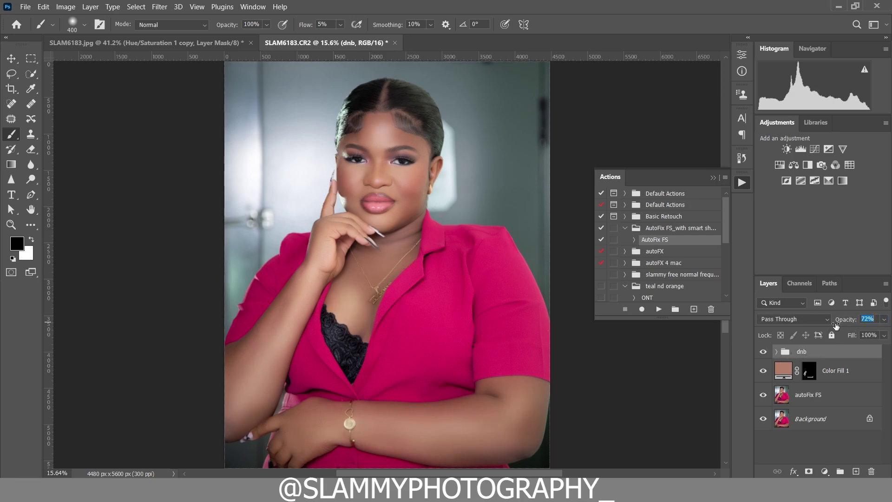
{"action": "left_click", "coordinate": [776, 351]}
{"action": "left_click", "coordinate": [814, 371]}
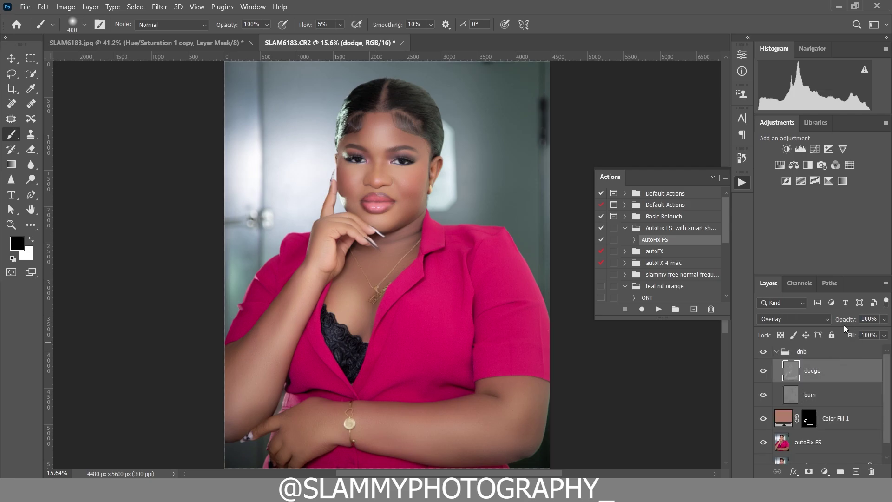
{"action": "mouse_move", "coordinate": [844, 322]}
{"action": "left_mouse_down"}
{"action": "mouse_move", "coordinate": [830, 326]}
{"action": "mouse_move", "coordinate": [843, 321]}
{"action": "left_mouse_up"}
{"action": "left_click", "coordinate": [832, 388]}
{"action": "left_click", "coordinate": [776, 352]}
{"action": "left_click", "coordinate": [763, 352]}
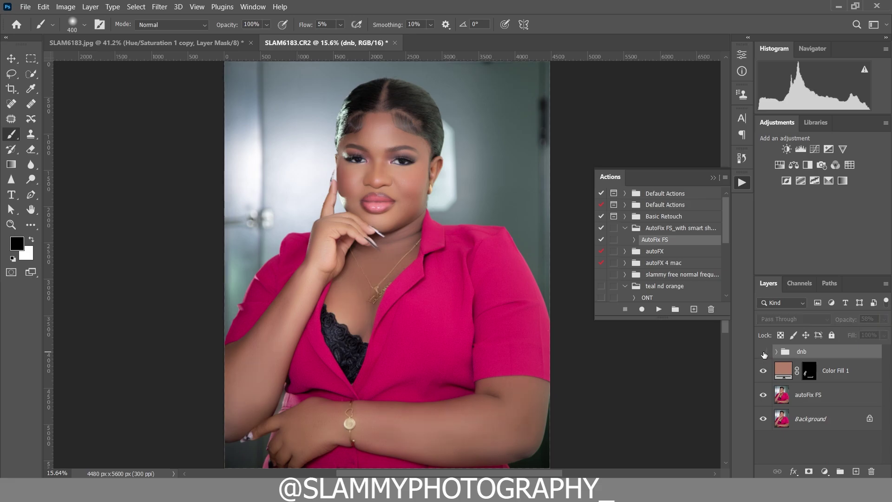
{"action": "left_click", "coordinate": [764, 352]}
{"action": "left_click", "coordinate": [763, 352]}
{"action": "left_click", "coordinate": [763, 352]}
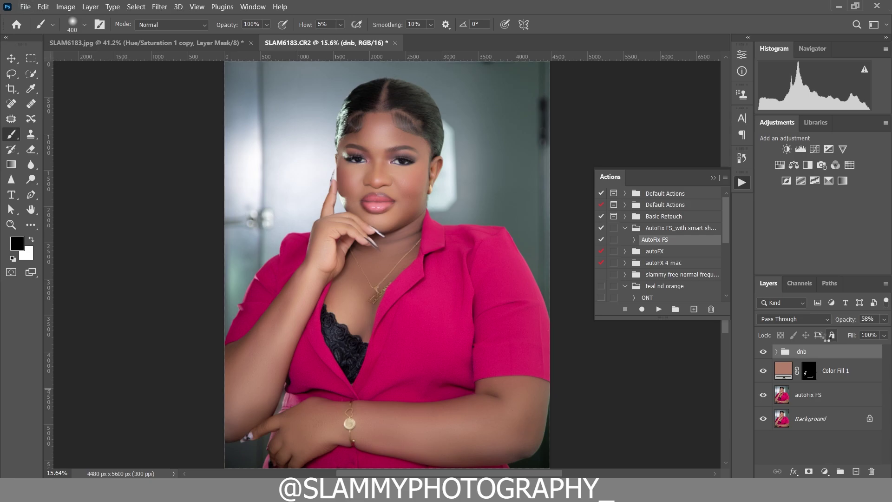
Stamp all visible layers into a new layer and apply the Auto tone adjustment to it in the Camera Raw Filter
{"action": "key", "text": "ctrl+shift+alt+e"}
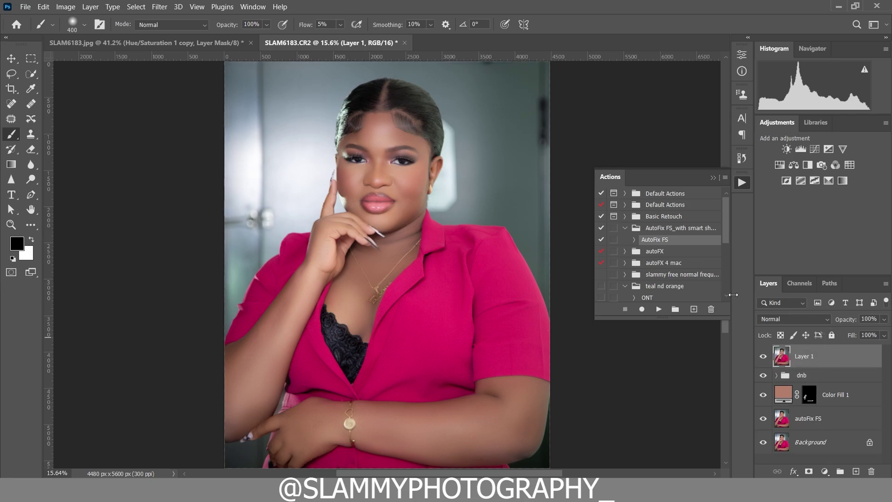
{"action": "left_click", "coordinate": [159, 7]}
{"action": "left_click", "coordinate": [186, 84]}
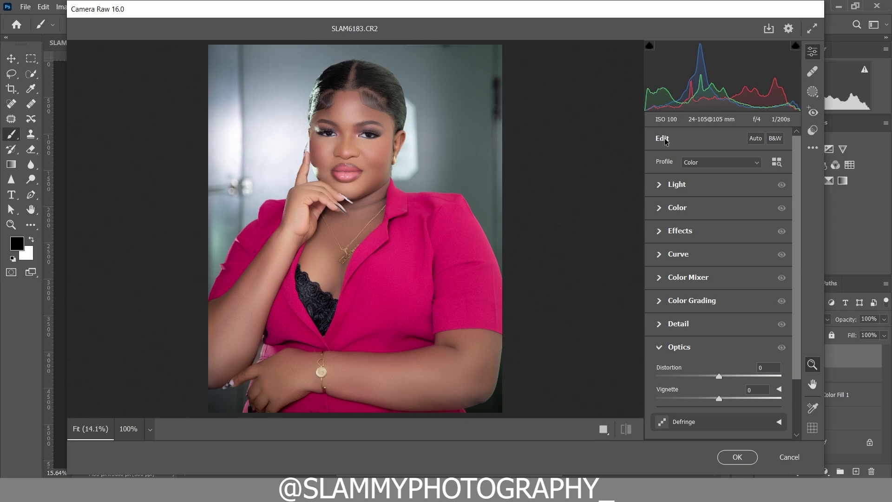
{"action": "left_click", "coordinate": [752, 137]}
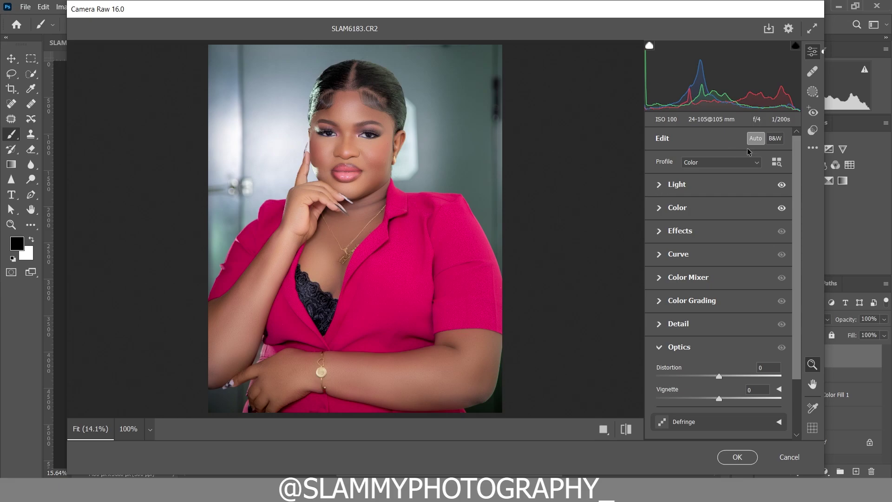
{"action": "left_click", "coordinate": [663, 186]}
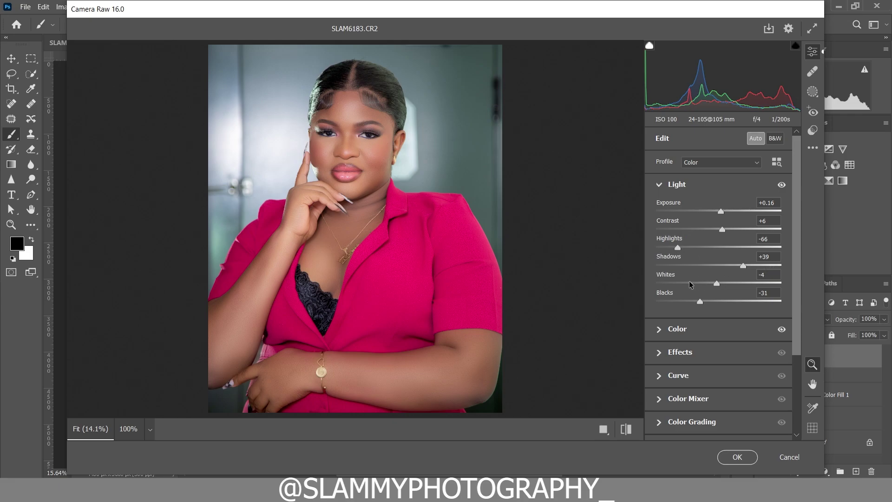
{"action": "left_click", "coordinate": [755, 138]}
{"action": "left_click", "coordinate": [755, 140]}
{"action": "mouse_move", "coordinate": [679, 208]}
{"action": "left_mouse_down"}
{"action": "mouse_move", "coordinate": [691, 207]}
{"action": "mouse_move", "coordinate": [679, 208]}
{"action": "left_mouse_up"}
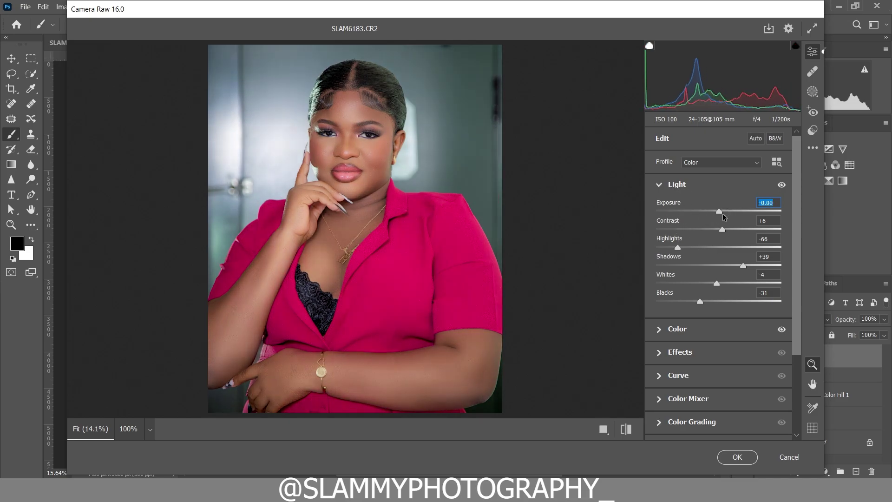
{"action": "left_click_drag", "start_coordinate": [676, 206], "coordinate": [679, 207]}
{"action": "key", "text": "ctrl+z"}
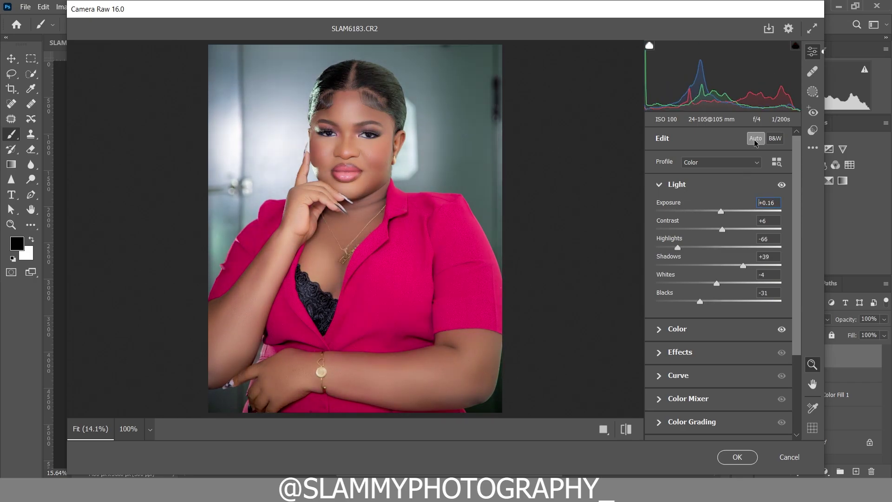
Raise the Exposure to +0.20 and the Contrast to +12 in the Light settings
{"action": "left_click_drag", "start_coordinate": [676, 207], "coordinate": [680, 223]}
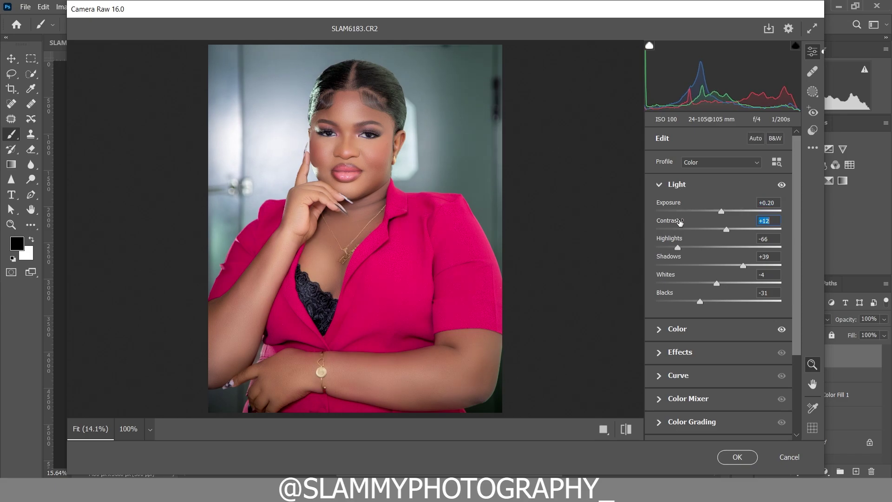
{"action": "left_click", "coordinate": [660, 186]}
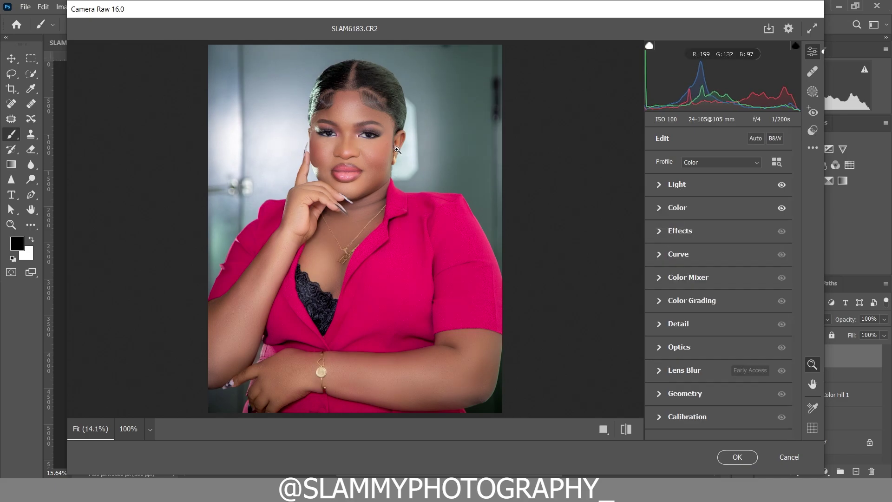
Set the Effects to Texture +37, Clarity +6 and Dehaze +2
{"action": "scroll", "coordinate": [363, 128], "scroll_direction": "up", "scroll_amount": 5}
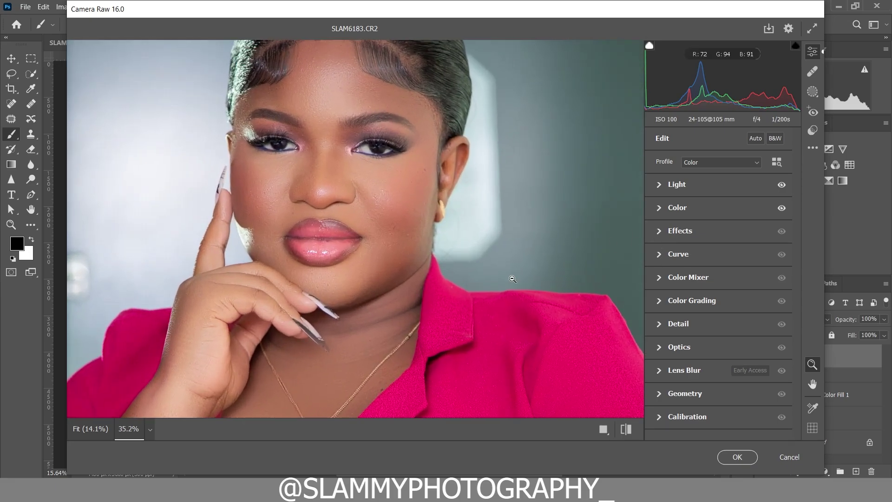
{"action": "left_click", "coordinate": [659, 231]}
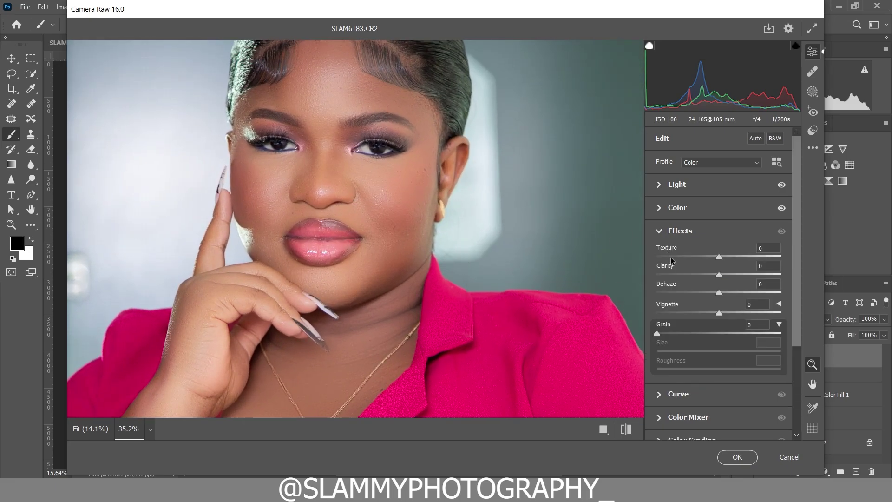
{"action": "left_click_drag", "start_coordinate": [669, 253], "coordinate": [677, 285]}
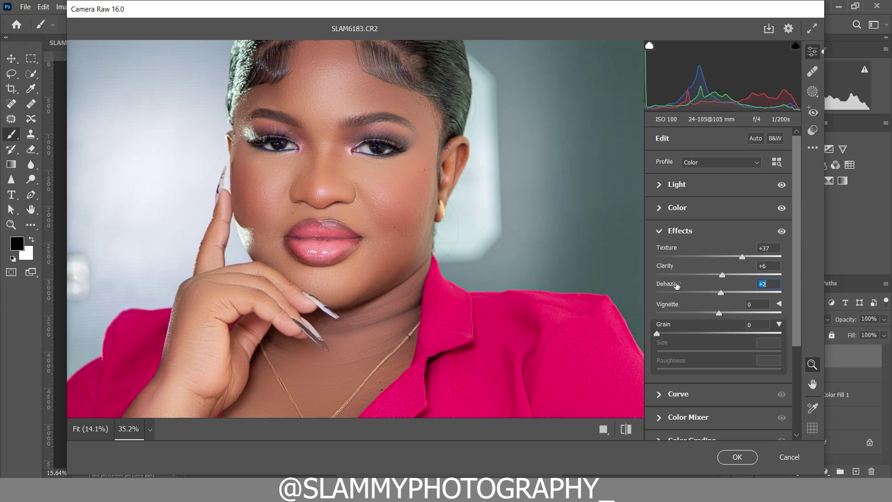
Add film grain to the portrait with an amount of 22, Size 67 and Roughness 75
{"action": "scroll", "coordinate": [441, 201], "scroll_direction": "up", "scroll_amount": 2}
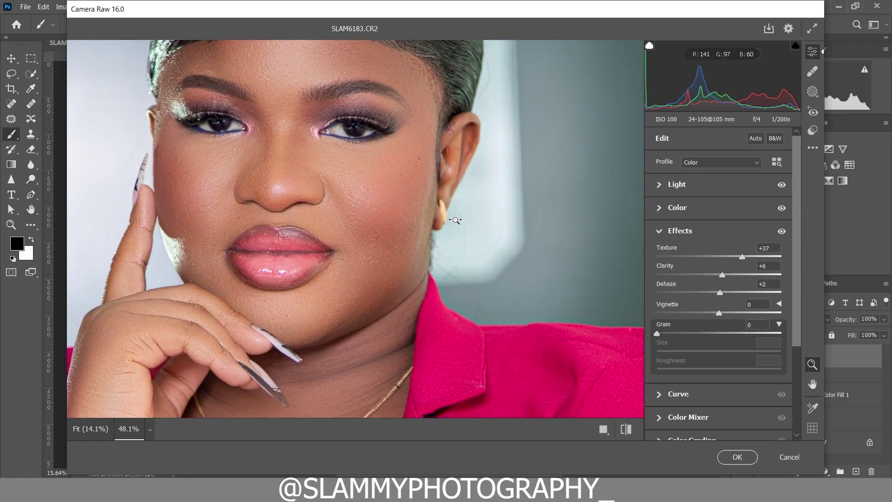
{"action": "left_click_drag", "start_coordinate": [658, 332], "coordinate": [743, 353]}
{"action": "mouse_move", "coordinate": [675, 367]}
{"action": "left_mouse_down"}
{"action": "mouse_move", "coordinate": [735, 367]}
{"action": "mouse_move", "coordinate": [679, 357]}
{"action": "mouse_move", "coordinate": [675, 328]}
{"action": "mouse_move", "coordinate": [676, 349]}
{"action": "left_mouse_up"}
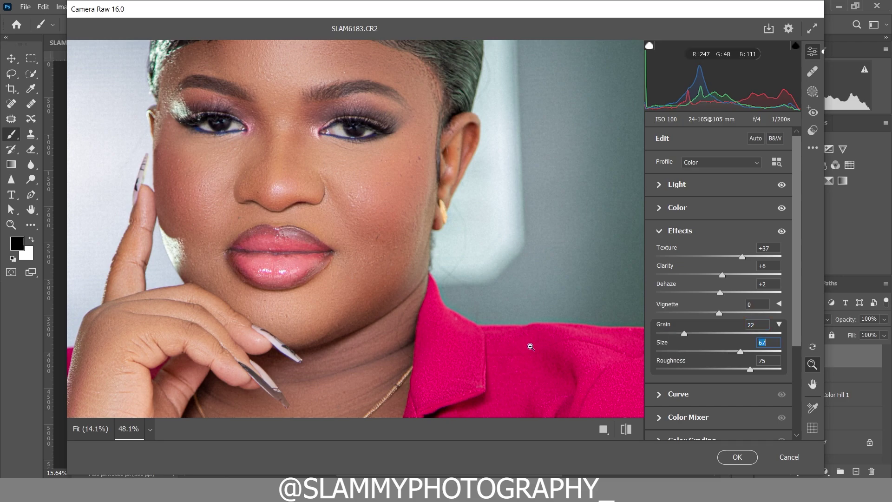
Compare the portrait's skin and clothing in a side-by-side before and after view, both close up and at full size
{"action": "left_click", "coordinate": [603, 428]}
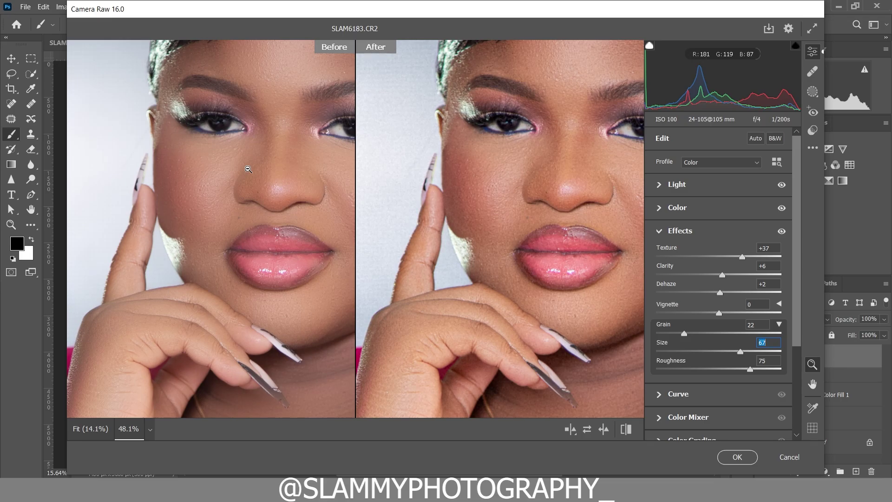
{"action": "left_click", "coordinate": [544, 205], "text": "alt"}
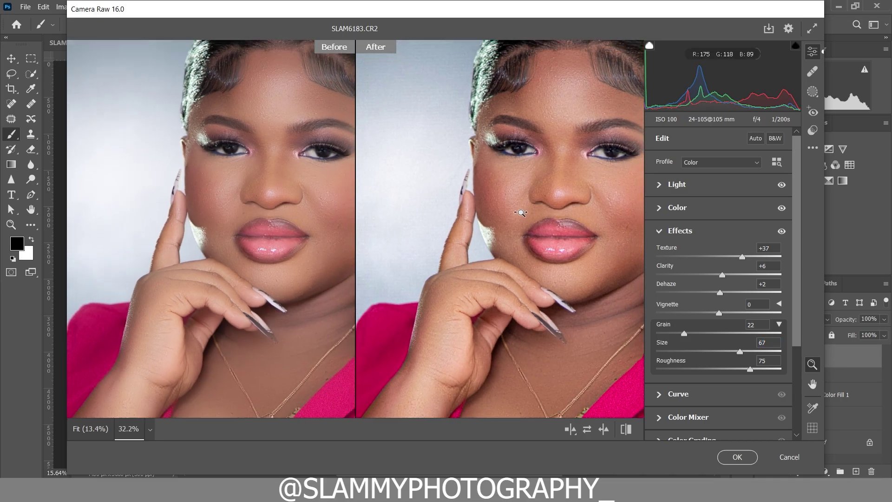
{"action": "scroll", "coordinate": [511, 275], "scroll_direction": "down", "scroll_amount": 5}
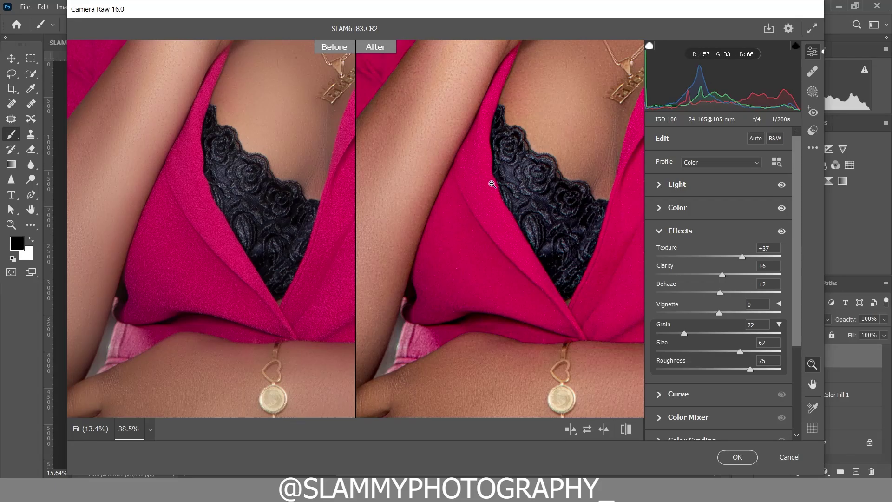
{"action": "left_click", "coordinate": [511, 192]}
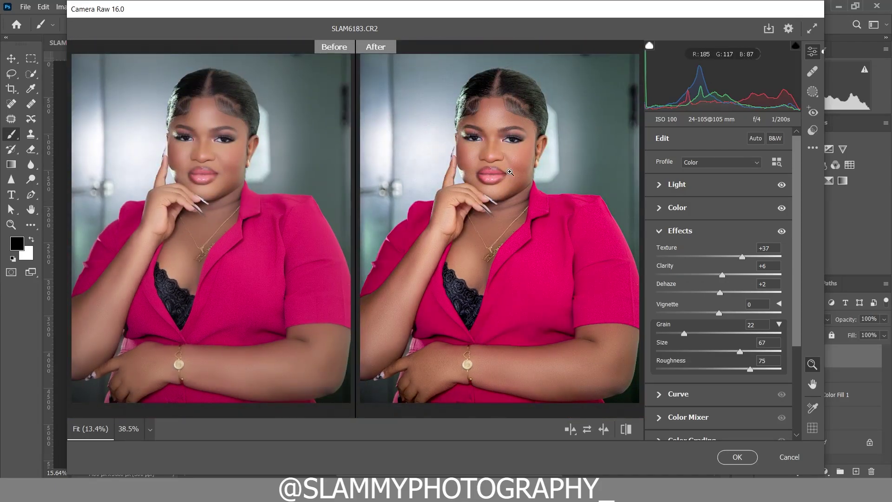
{"action": "left_click", "coordinate": [478, 119]}
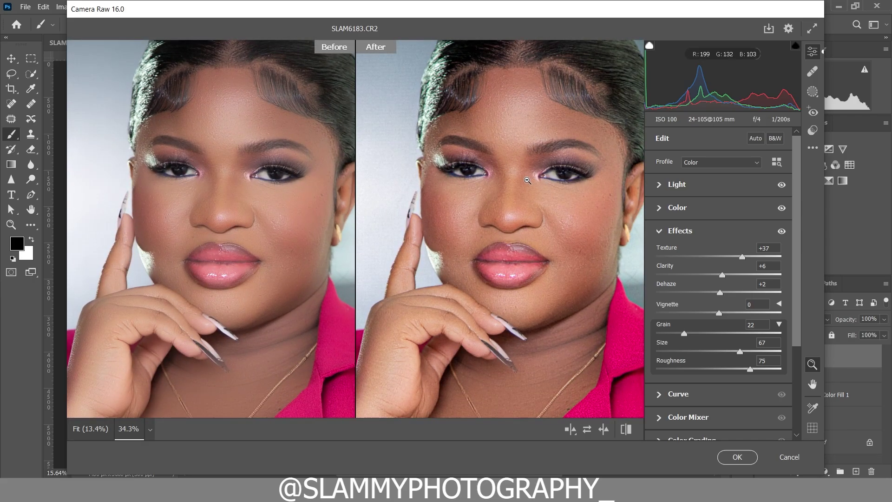
{"action": "scroll", "coordinate": [520, 177], "scroll_direction": "up", "scroll_amount": 2}
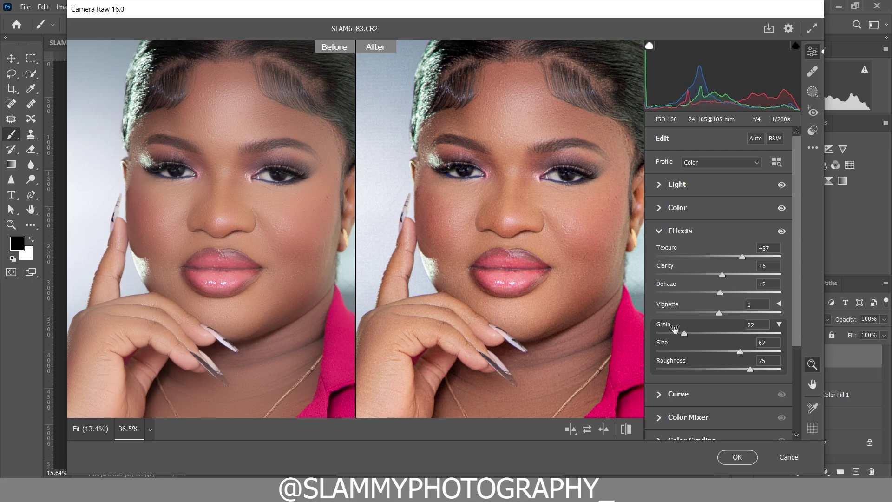
{"action": "key", "text": "ctrl+0"}
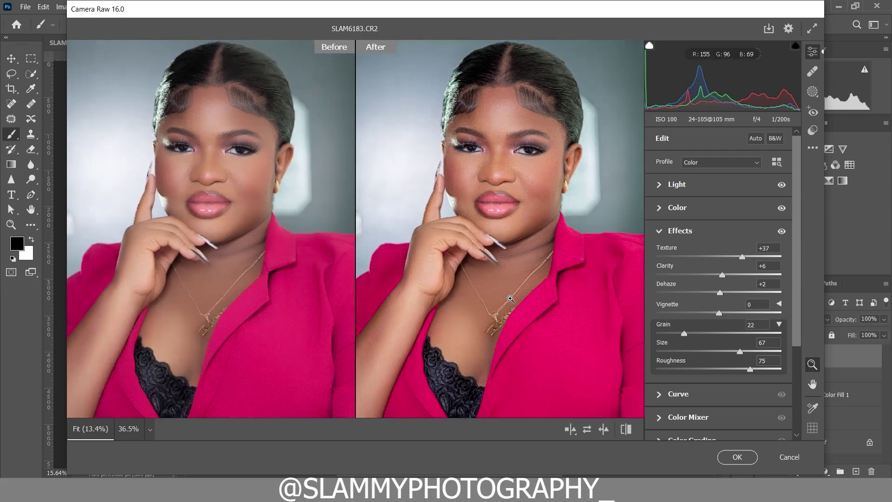
Warm the portrait's white balance with Temperature +14 and Tint +8
{"action": "left_click", "coordinate": [665, 215]}
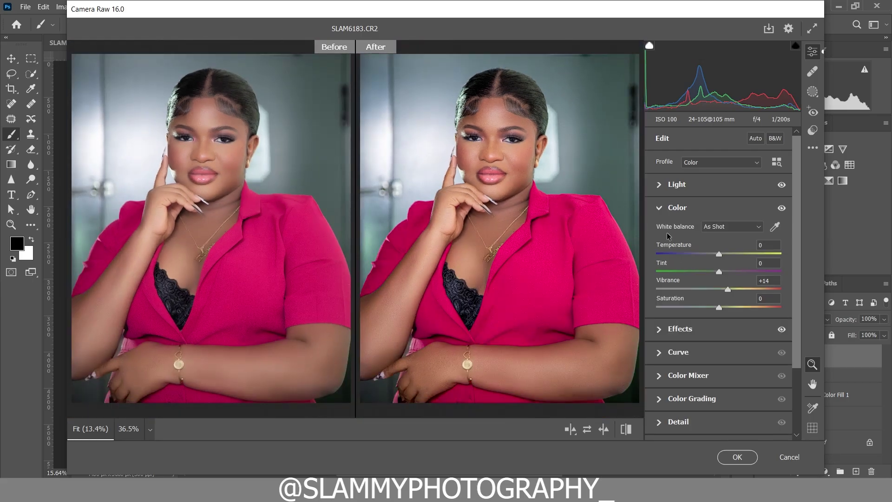
{"action": "left_click_drag", "start_coordinate": [671, 247], "coordinate": [679, 249]}
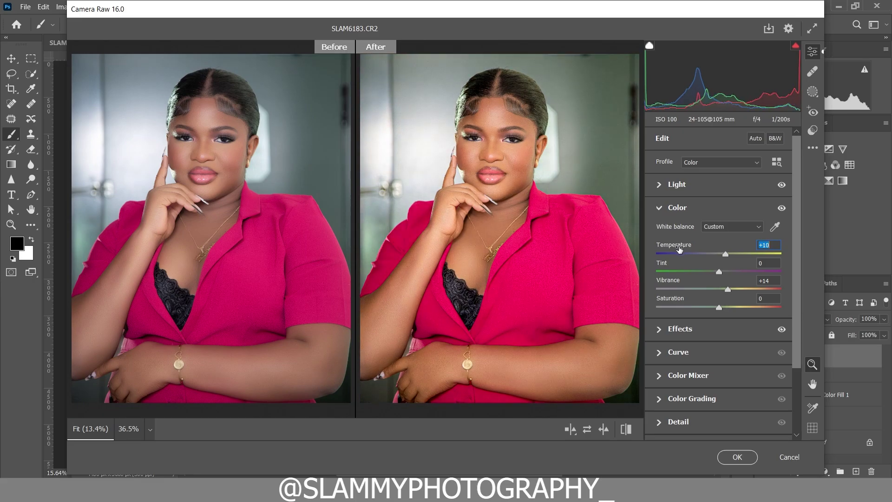
{"action": "mouse_move", "coordinate": [674, 263]}
{"action": "left_mouse_down"}
{"action": "mouse_move", "coordinate": [670, 249]}
{"action": "mouse_move", "coordinate": [674, 264]}
{"action": "left_mouse_up"}
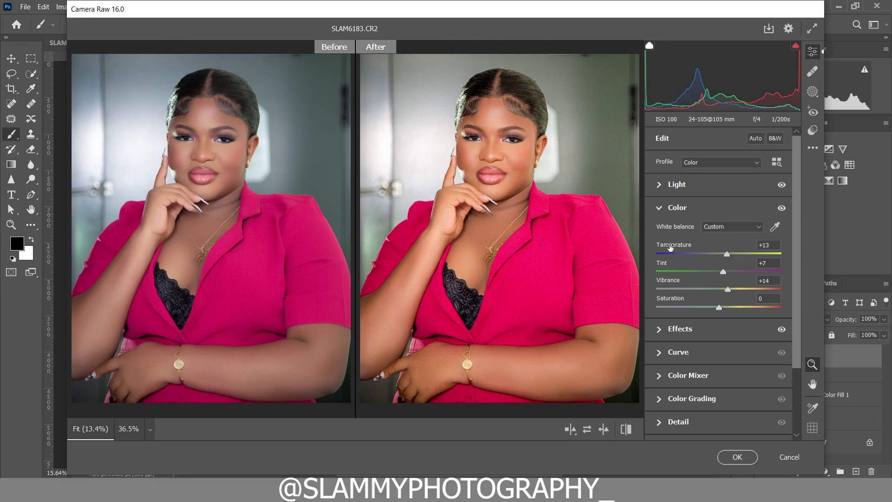
{"action": "mouse_move", "coordinate": [670, 247]}
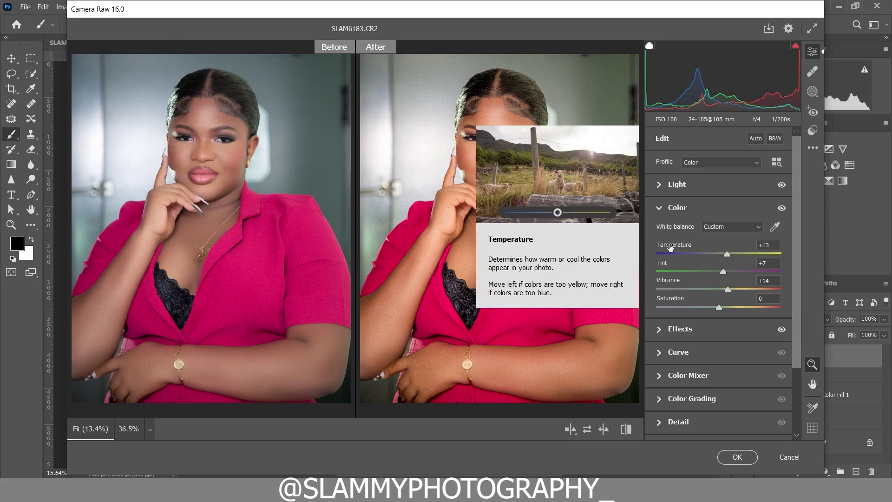
{"action": "mouse_move", "coordinate": [670, 248]}
{"action": "left_mouse_down"}
{"action": "mouse_move", "coordinate": [655, 251]}
{"action": "mouse_move", "coordinate": [674, 253]}
{"action": "left_mouse_up"}
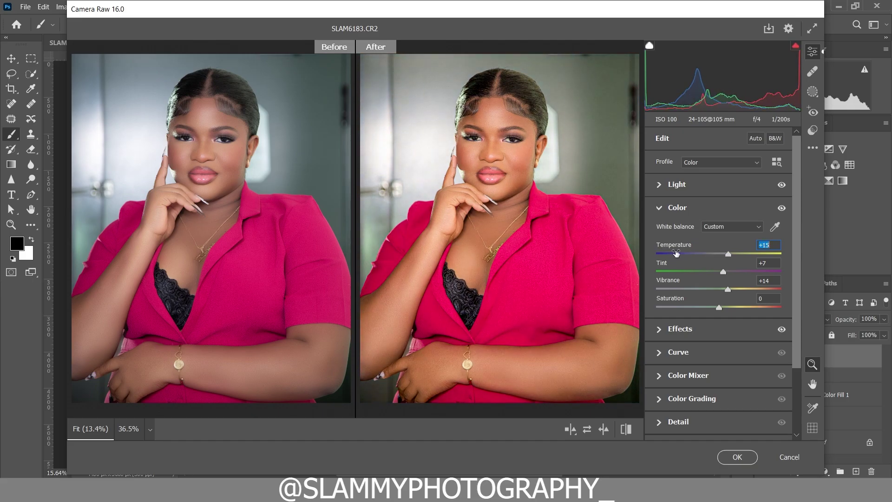
{"action": "left_click_drag", "start_coordinate": [675, 252], "coordinate": [678, 264]}
Raise the Blue Primary Saturation to +10 in the Calibration settings, check the face up close, and apply the Camera Raw Filter
{"action": "scroll", "coordinate": [715, 377], "scroll_direction": "down", "scroll_amount": 3}
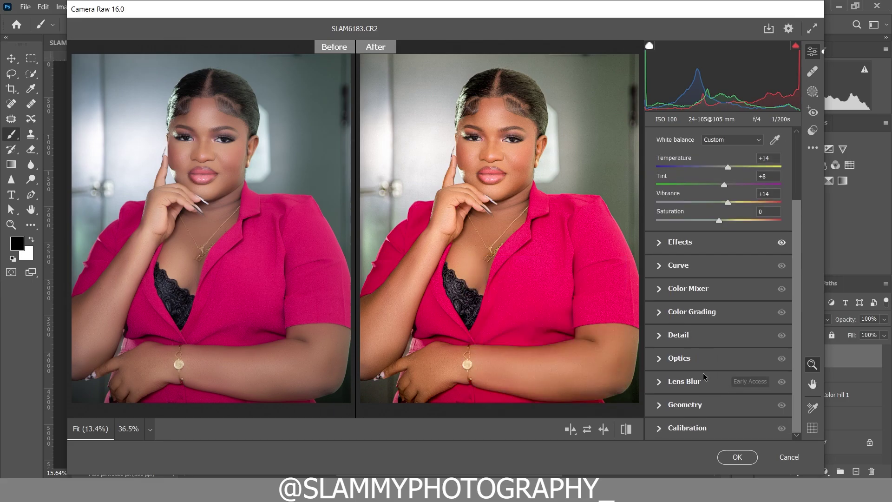
{"action": "left_click", "coordinate": [662, 430]}
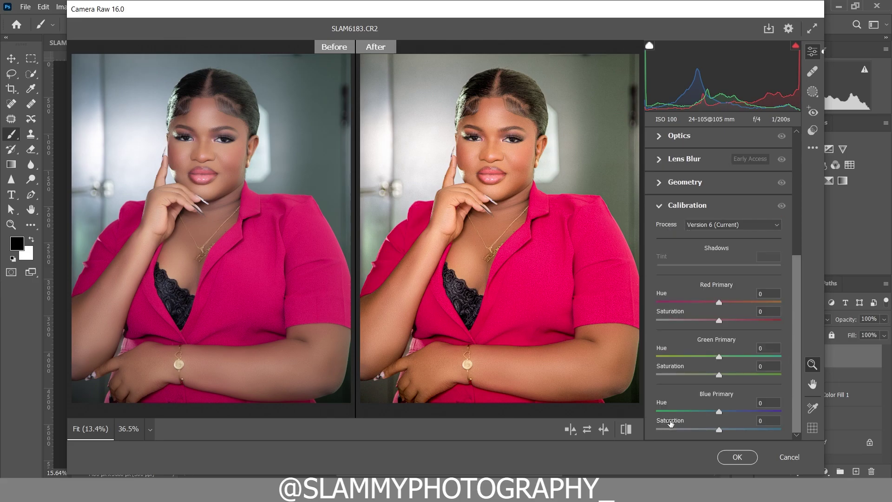
{"action": "left_click_drag", "start_coordinate": [670, 421], "coordinate": [675, 421]}
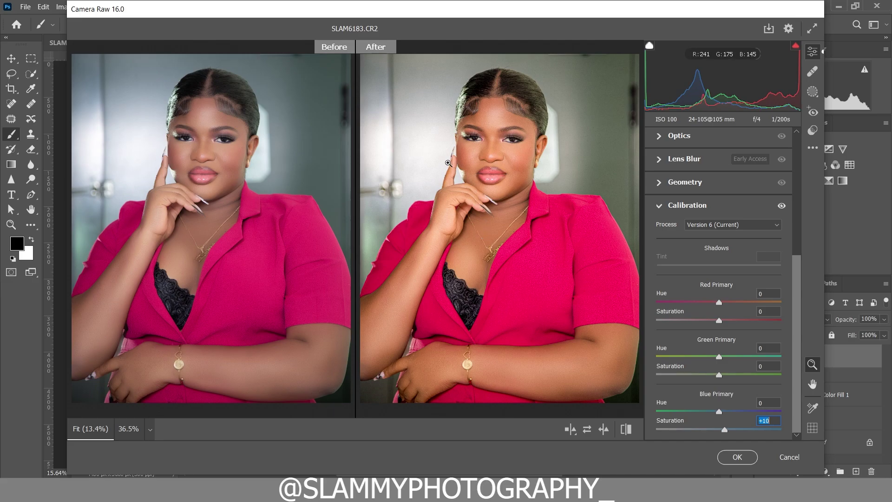
{"action": "left_click", "coordinate": [510, 111]}
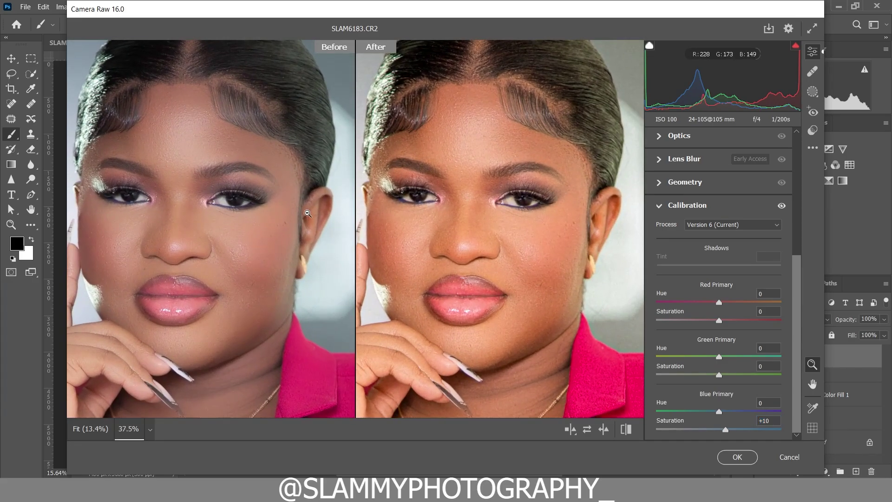
{"action": "left_click", "coordinate": [480, 245], "text": "alt"}
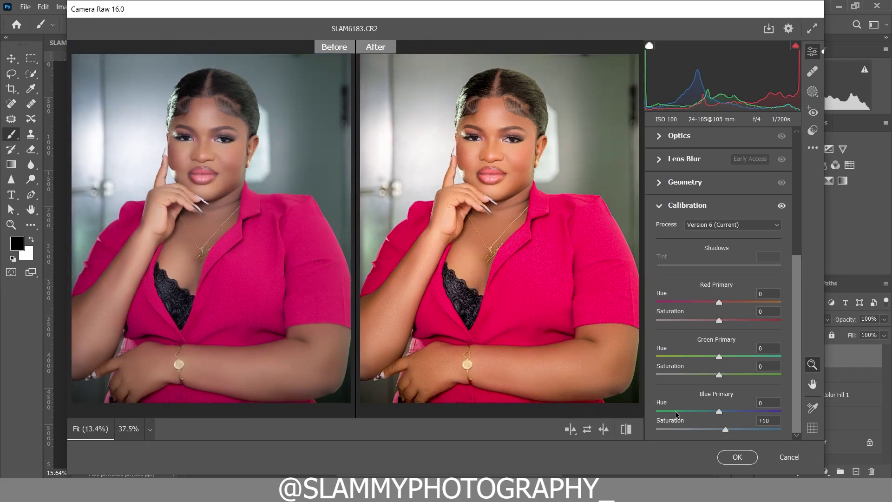
{"action": "left_click", "coordinate": [731, 457]}
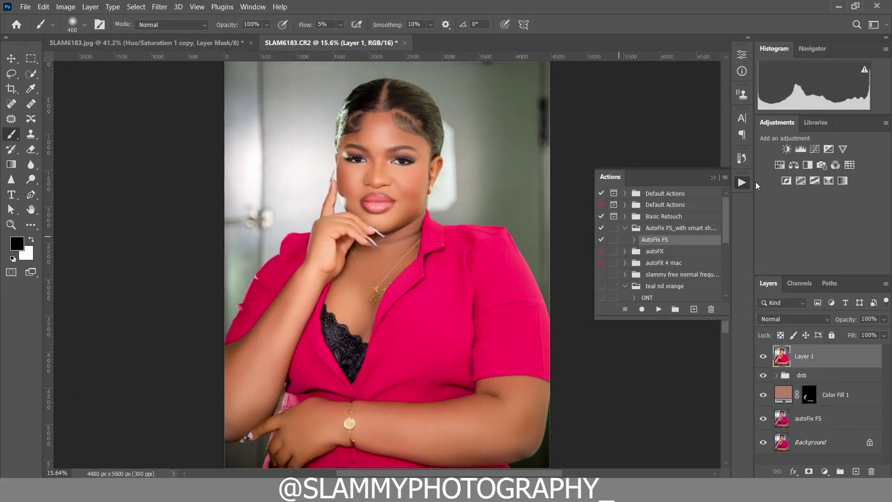
Compare the original SLAM6183.CR2 history snapshot with the latest Camera Raw Filter state, ending on the latest state with the image fitted to the screen
{"action": "left_click", "coordinate": [743, 159]}
{"action": "left_click_drag", "start_coordinate": [727, 261], "coordinate": [712, 171]}
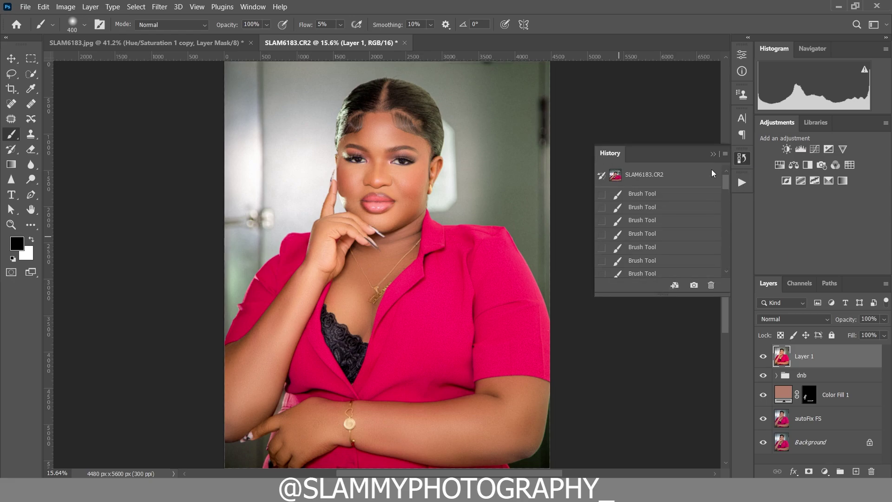
{"action": "left_click", "coordinate": [696, 175]}
{"action": "scroll", "coordinate": [408, 297], "scroll_direction": "down", "scroll_amount": 3}
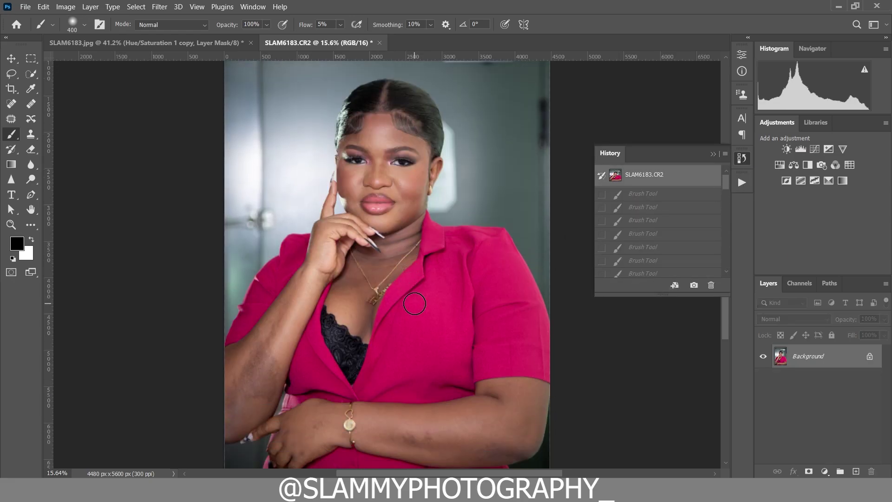
{"action": "left_click_drag", "start_coordinate": [728, 183], "coordinate": [728, 285]}
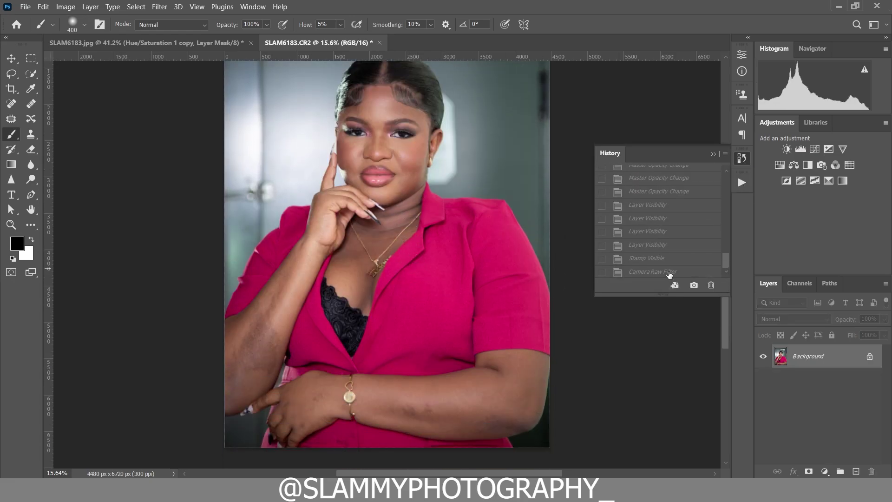
{"action": "left_click", "coordinate": [670, 272]}
{"action": "scroll", "coordinate": [420, 261], "scroll_direction": "up", "scroll_amount": 5}
{"action": "left_click", "coordinate": [198, 7]}
{"action": "left_click", "coordinate": [217, 109]}
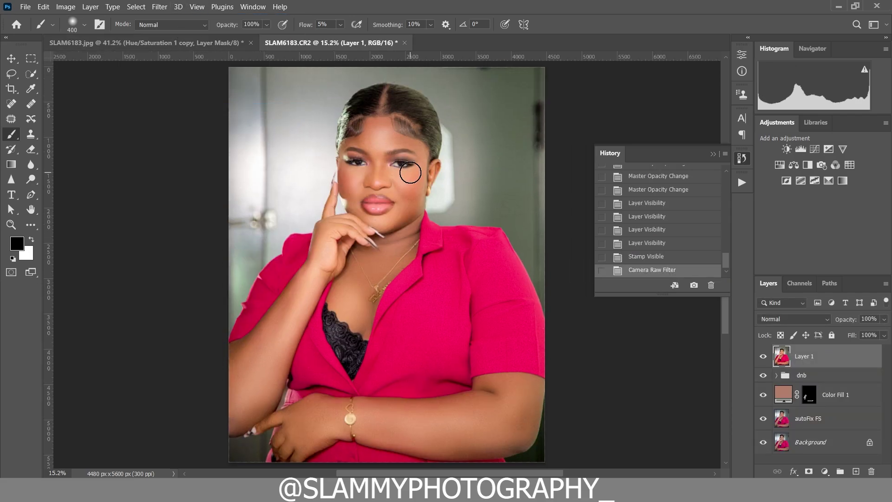
Add a Selective Color adjustment layer above Layer 1 and set its Reds to Cyan -25% and Magenta -11%
{"action": "left_click", "coordinate": [824, 471]}
{"action": "left_click", "coordinate": [822, 466]}
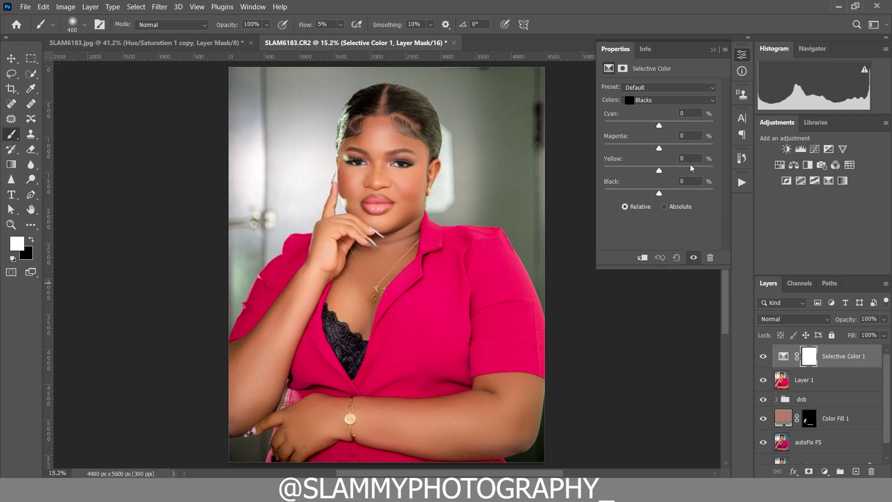
{"action": "left_click", "coordinate": [657, 104]}
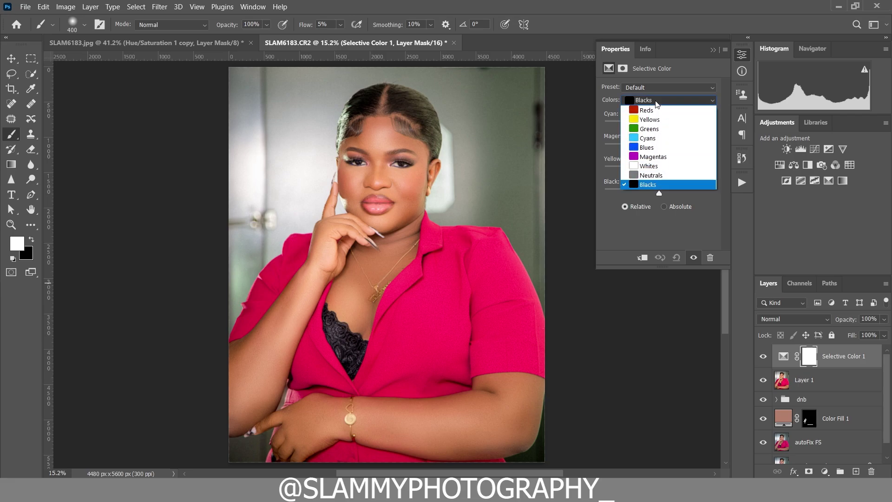
{"action": "left_click", "coordinate": [658, 110]}
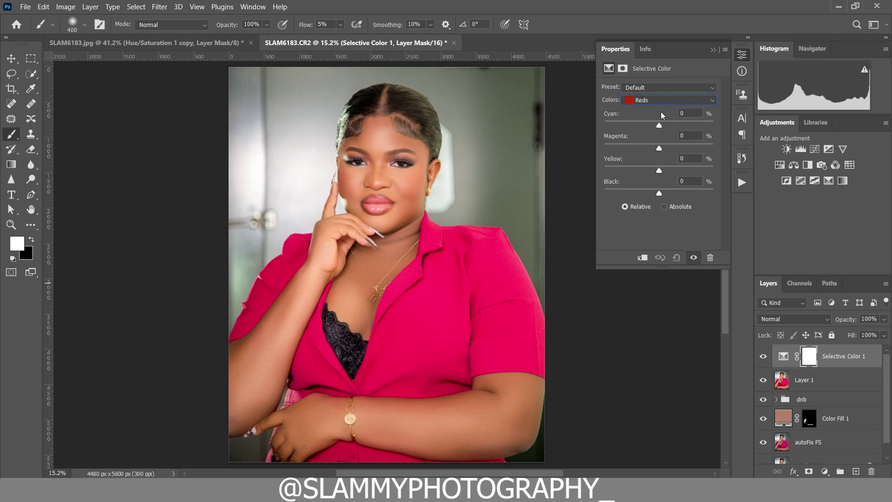
{"action": "left_click", "coordinate": [658, 104]}
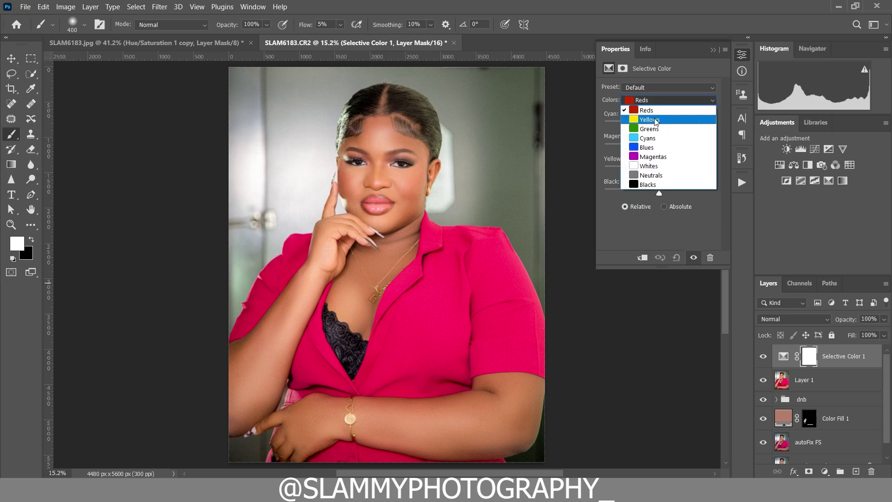
{"action": "left_click", "coordinate": [655, 114]}
{"action": "left_click_drag", "start_coordinate": [659, 126], "coordinate": [649, 147]}
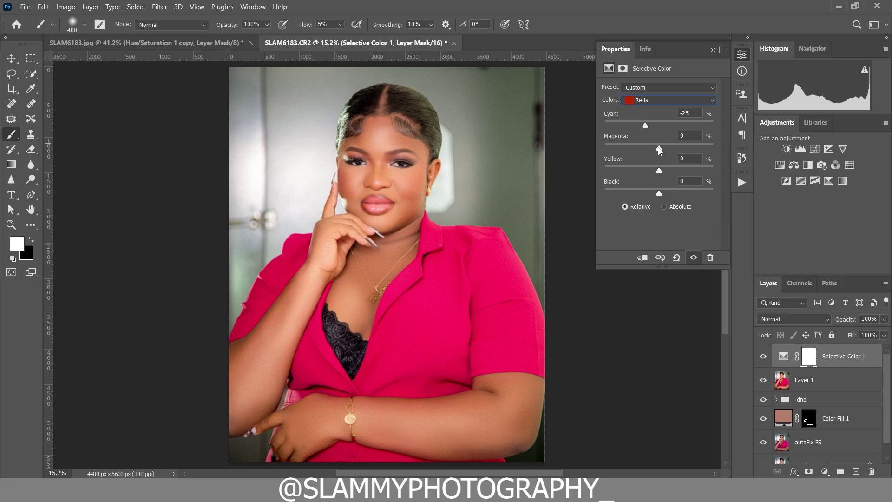
{"action": "left_click_drag", "start_coordinate": [658, 148], "coordinate": [653, 147]}
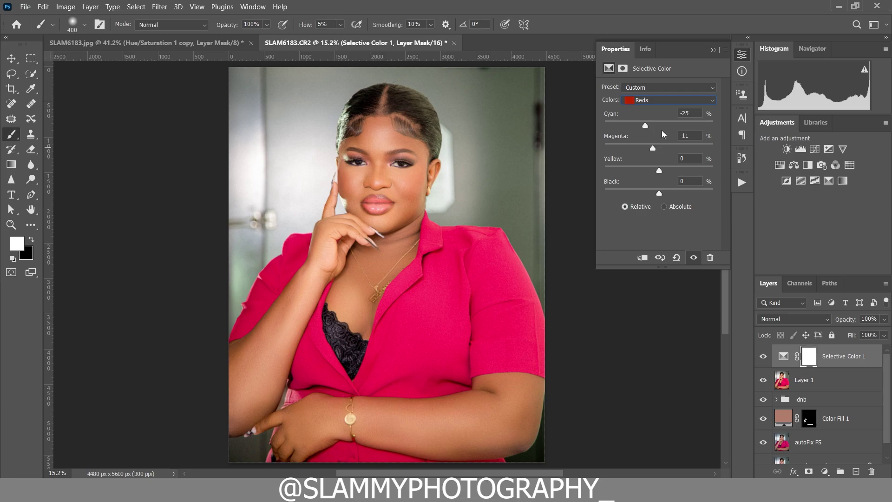
Set the Yellows of the Selective Color adjustment to Cyan -83%, Magenta +11% and Yellow -7%
{"action": "left_click", "coordinate": [652, 101]}
{"action": "left_click", "coordinate": [654, 120]}
{"action": "left_click_drag", "start_coordinate": [659, 170], "coordinate": [666, 153]}
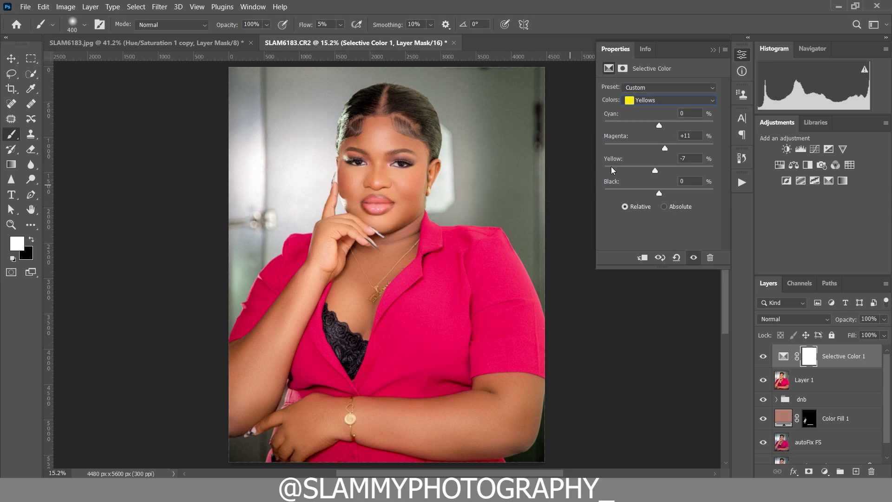
{"action": "left_click_drag", "start_coordinate": [656, 129], "coordinate": [618, 139]}
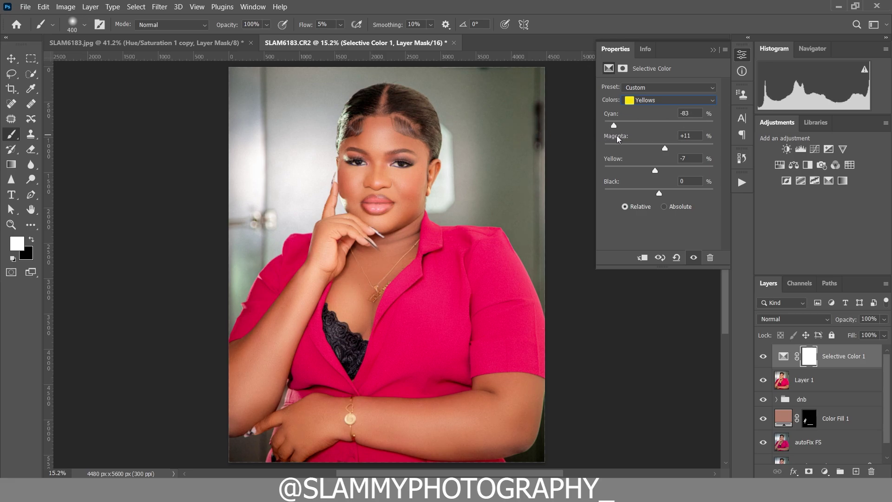
Set the Neutrals of the Selective Color adjustment to Cyan +13%, Yellow -6% and Black +5%, and compare the image with and without it
{"action": "left_click", "coordinate": [651, 100]}
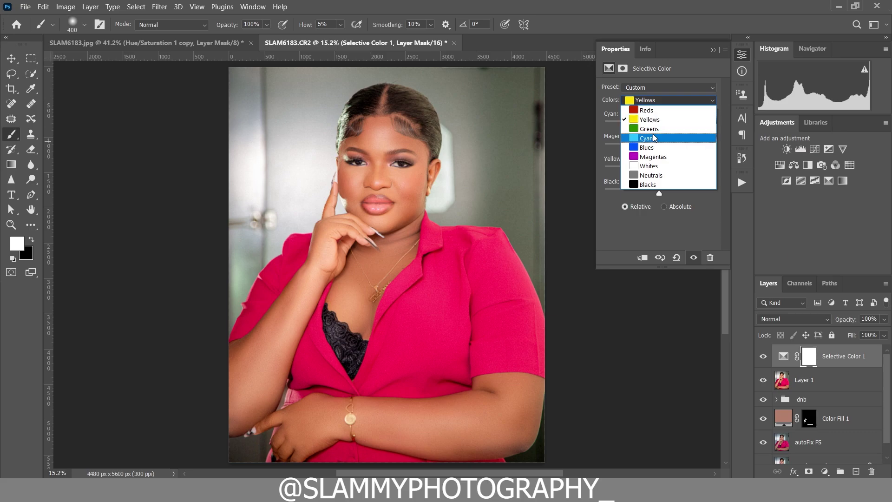
{"action": "left_click", "coordinate": [652, 175]}
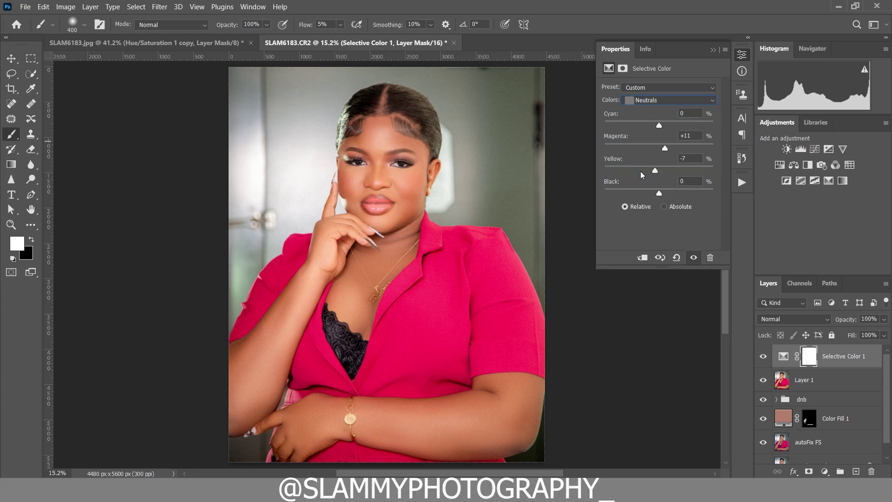
{"action": "left_click", "coordinate": [669, 124]}
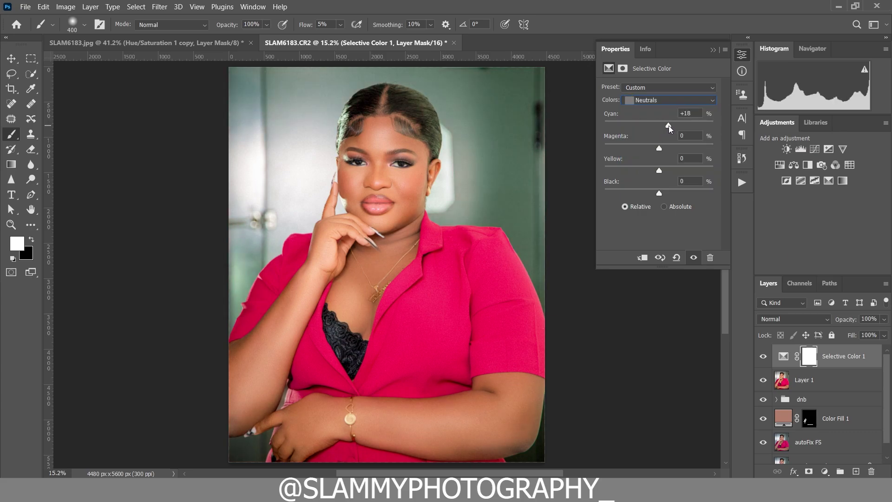
{"action": "mouse_move", "coordinate": [668, 126]}
{"action": "left_mouse_down"}
{"action": "mouse_move", "coordinate": [642, 126]}
{"action": "mouse_move", "coordinate": [665, 128]}
{"action": "left_mouse_up"}
{"action": "left_click_drag", "start_coordinate": [659, 171], "coordinate": [662, 195]}
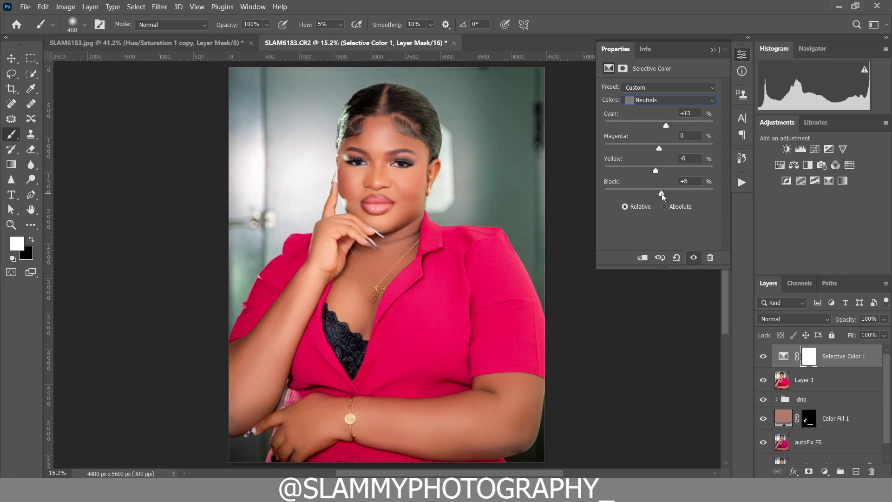
{"action": "left_click", "coordinate": [762, 357]}
{"action": "left_click", "coordinate": [763, 356]}
{"action": "left_click", "coordinate": [762, 356]}
{"action": "left_click", "coordinate": [762, 357]}
{"action": "left_click", "coordinate": [763, 355]}
{"action": "left_click", "coordinate": [762, 356]}
Add a Levels adjustment layer with input levels 13, 1.00 and 242, and compare the image with and without it
{"action": "left_click", "coordinate": [824, 472]}
{"action": "left_click", "coordinate": [837, 324]}
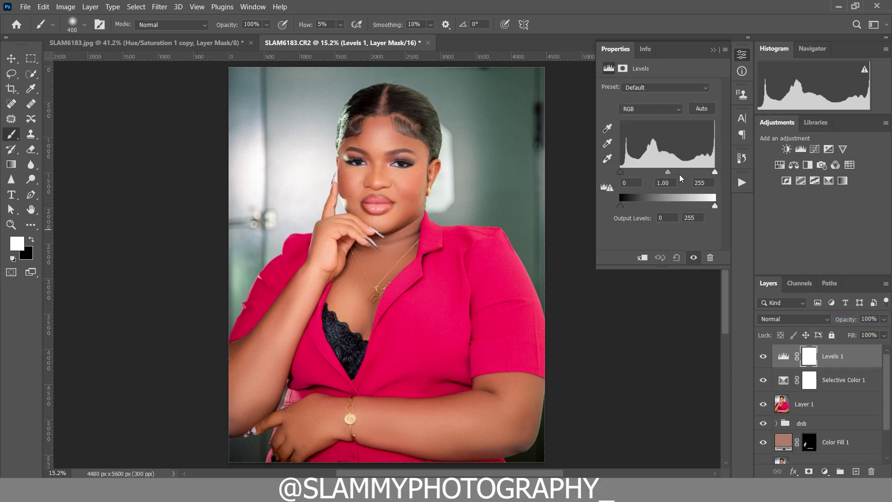
{"action": "left_click_drag", "start_coordinate": [621, 172], "coordinate": [625, 176]}
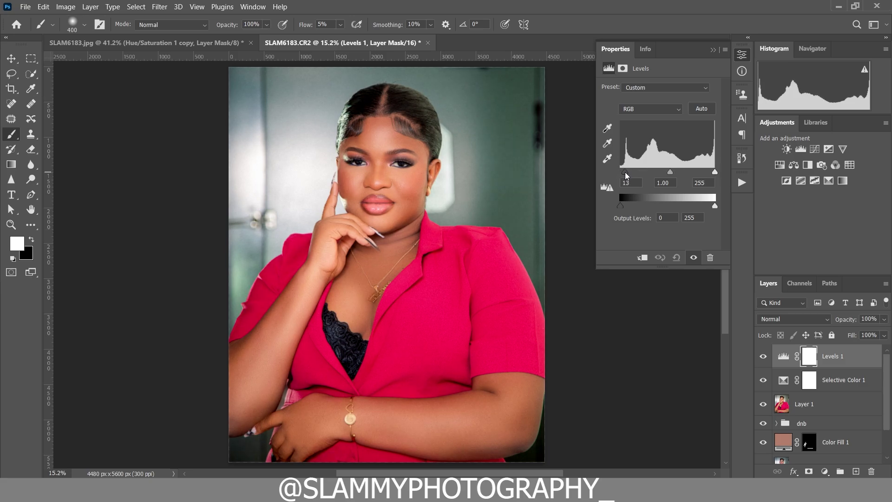
{"action": "left_click_drag", "start_coordinate": [715, 173], "coordinate": [711, 174]}
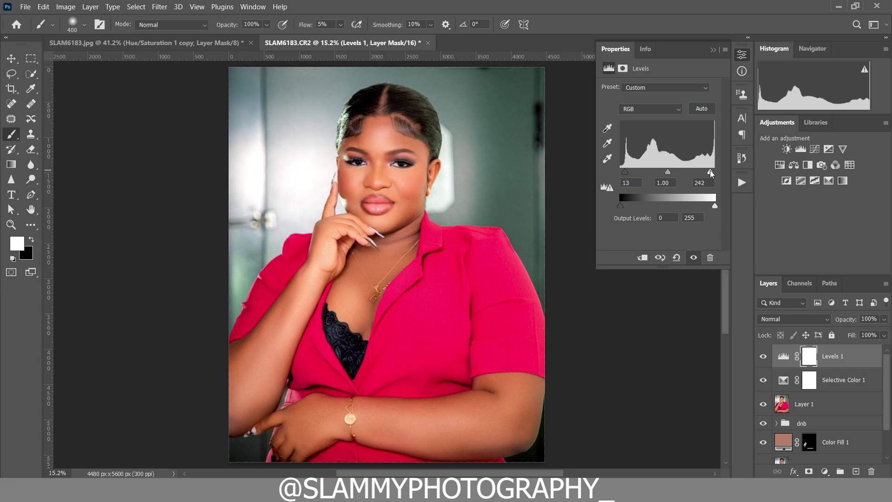
{"action": "left_click_drag", "start_coordinate": [668, 173], "coordinate": [670, 174]}
{"action": "left_click", "coordinate": [763, 357]}
{"action": "left_click", "coordinate": [764, 359]}
{"action": "left_click", "coordinate": [764, 357]}
{"action": "left_click", "coordinate": [764, 357]}
Change the Levels layer's blend mode to Luminosity and compare the image with and without it
{"action": "left_click", "coordinate": [780, 320]}
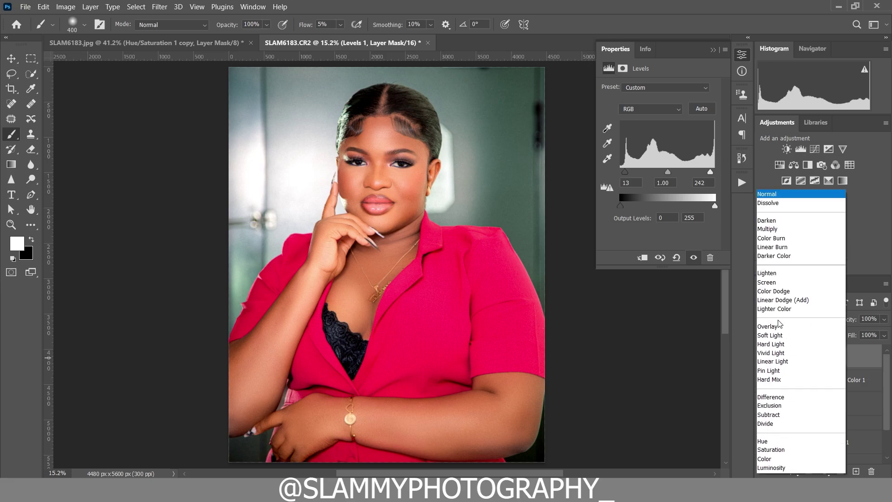
{"action": "left_click", "coordinate": [779, 469]}
{"action": "left_click", "coordinate": [763, 358]}
{"action": "left_click", "coordinate": [763, 357]}
{"action": "left_click", "coordinate": [764, 358]}
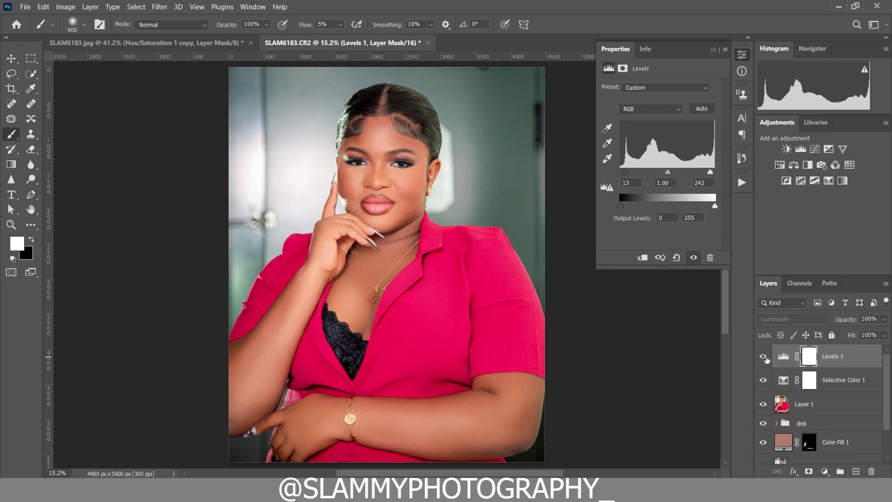
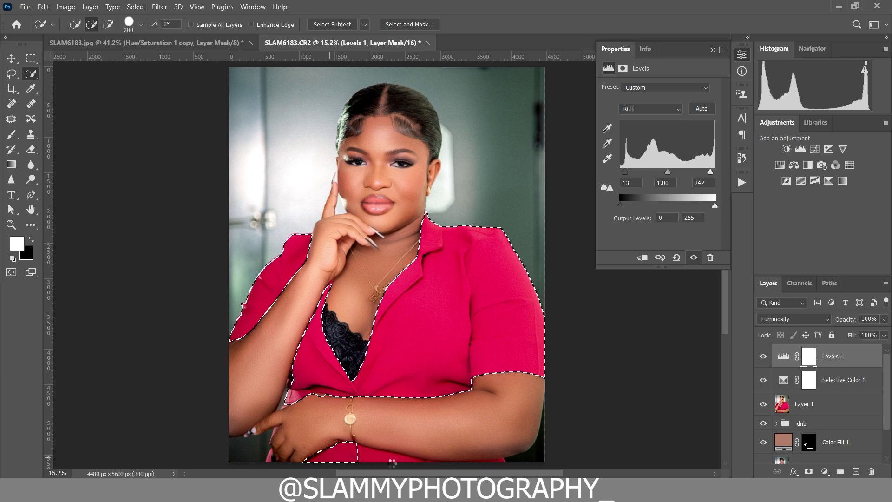
Extend the quick selection of the pink jacket to the missed fabric along the hem below the forearm, using a 175 px brush
{"action": "left_click_drag", "start_coordinate": [389, 462], "coordinate": [370, 459]}
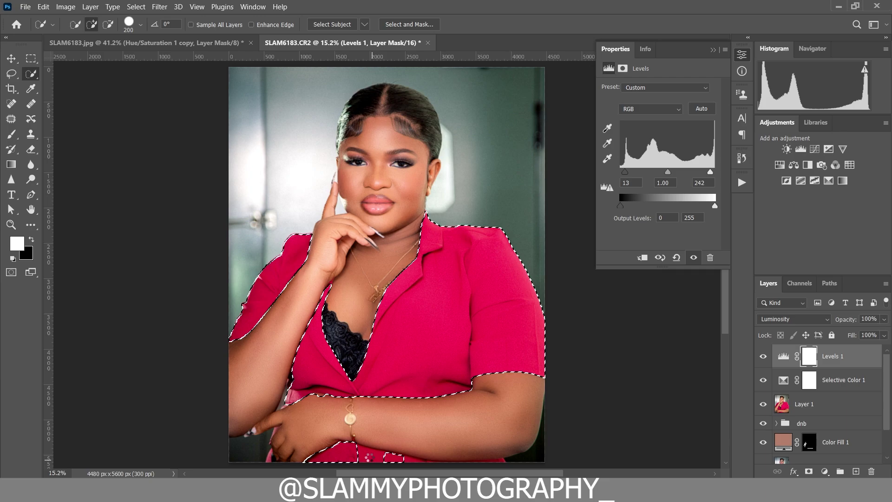
{"action": "key", "text": "bracketleft"}
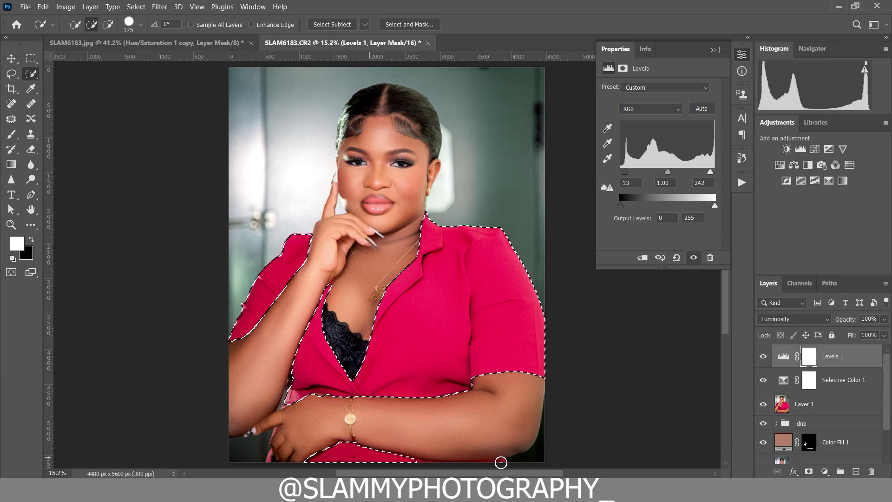
{"action": "left_click", "coordinate": [501, 463]}
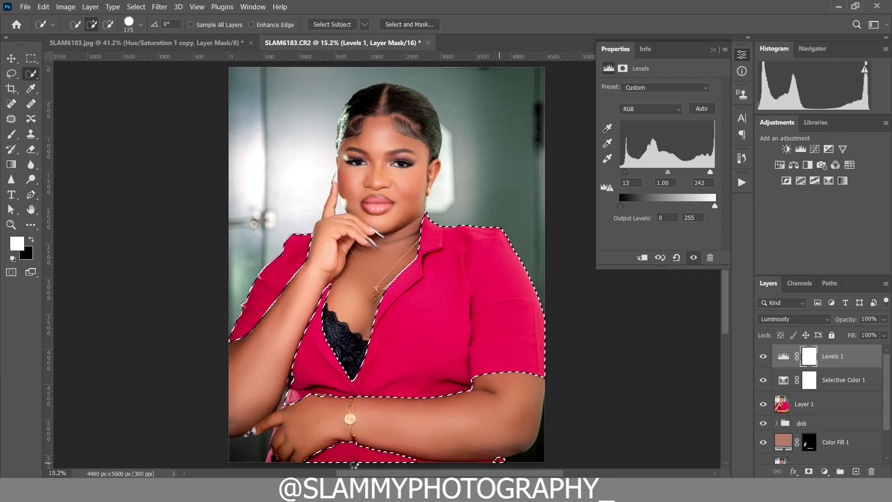
{"action": "mouse_move", "coordinate": [354, 464]}
{"action": "left_mouse_down"}
{"action": "mouse_move", "coordinate": [380, 454]}
{"action": "mouse_move", "coordinate": [439, 463]}
{"action": "left_mouse_up"}
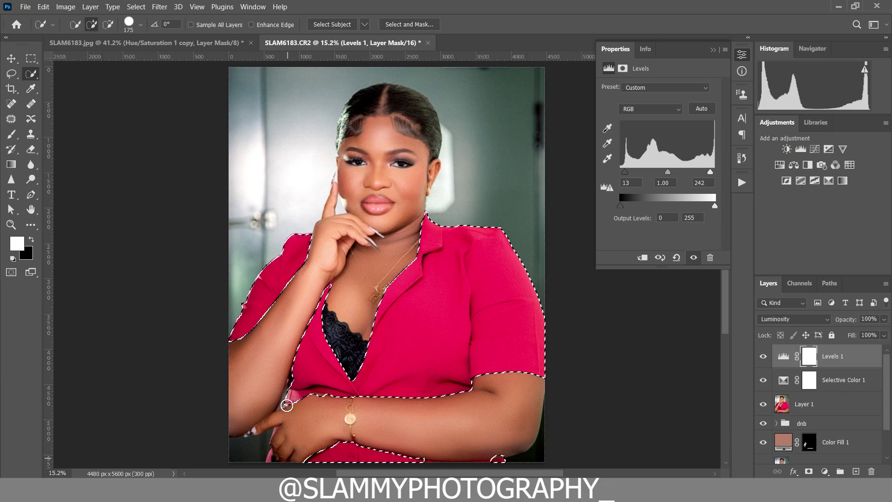
{"action": "left_click_drag", "start_coordinate": [287, 405], "coordinate": [269, 453]}
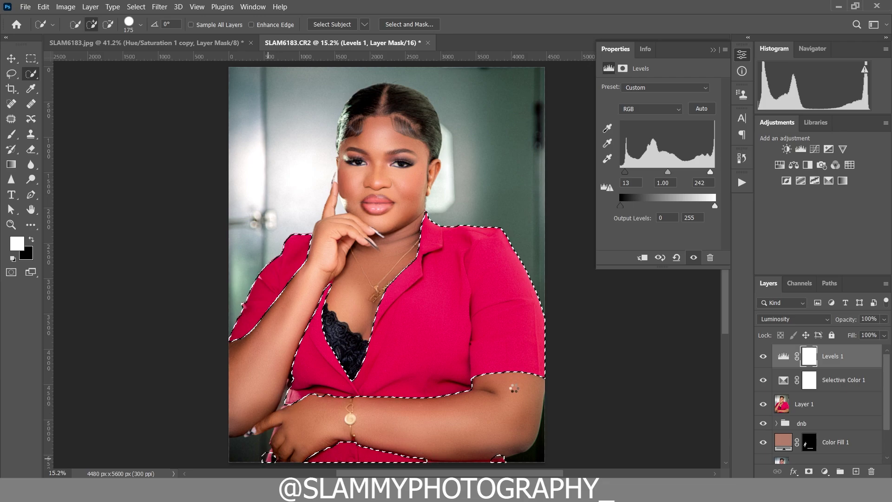
{"action": "mouse_move", "coordinate": [514, 389]}
{"action": "left_mouse_down"}
{"action": "mouse_move", "coordinate": [514, 378]}
{"action": "mouse_move", "coordinate": [475, 424]}
{"action": "left_mouse_up"}
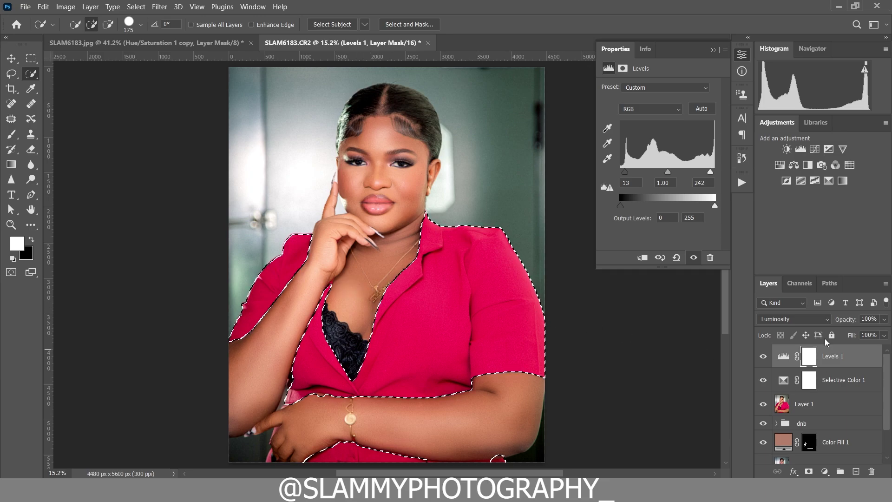
Recolor the selected jacket with a colorized Hue/Saturation adjustment layer at Hue 225, Saturation 27 and Lightness +1
{"action": "left_click", "coordinate": [824, 471]}
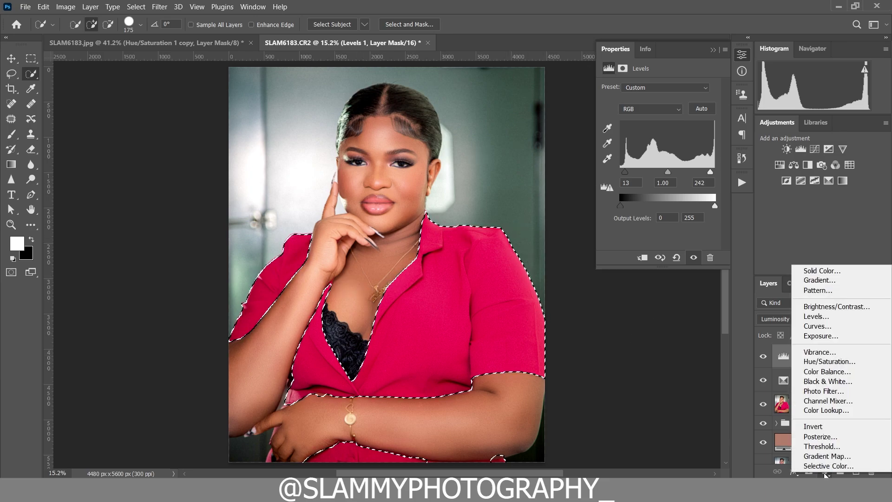
{"action": "left_click", "coordinate": [836, 361]}
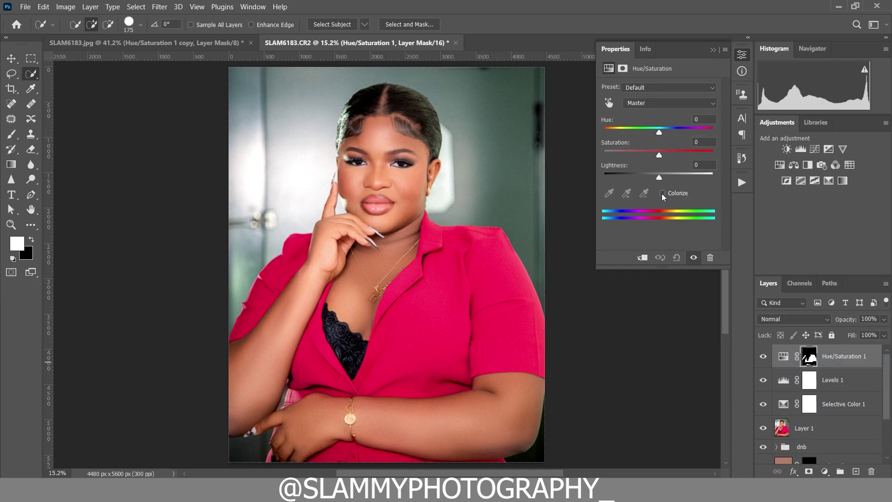
{"action": "left_click", "coordinate": [662, 193]}
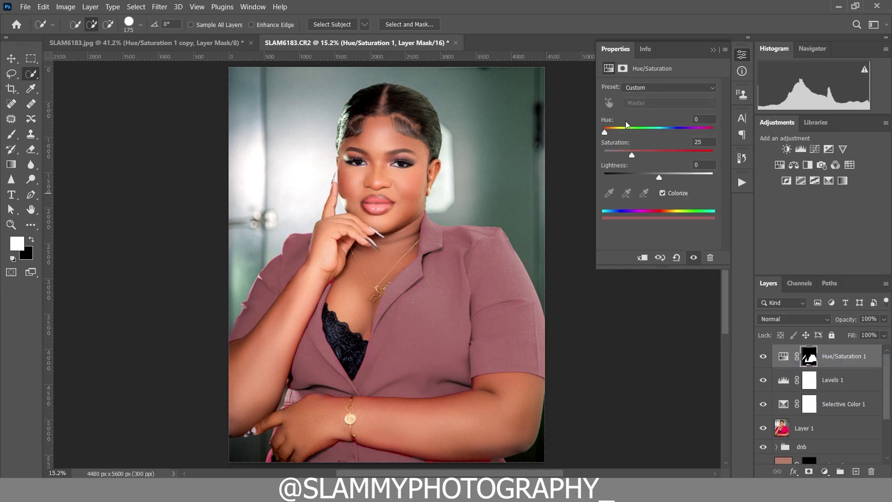
{"action": "left_click_drag", "start_coordinate": [625, 132], "coordinate": [660, 184]}
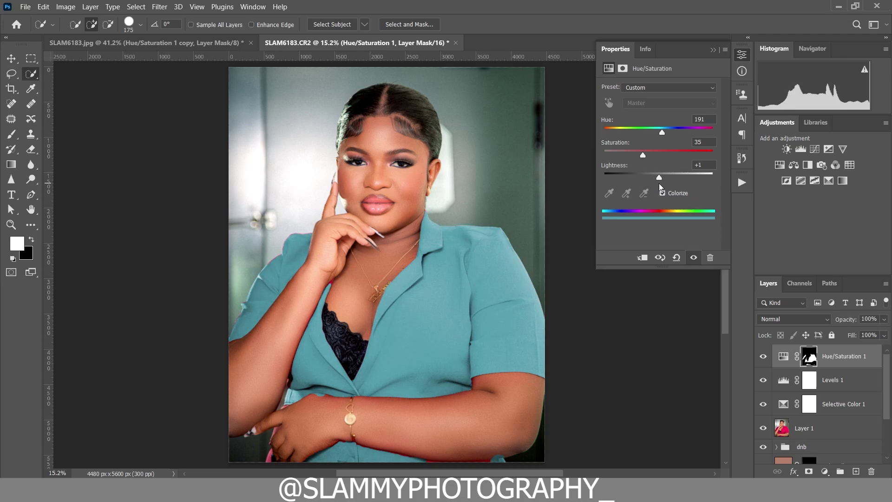
{"action": "left_click_drag", "start_coordinate": [643, 155], "coordinate": [673, 135]}
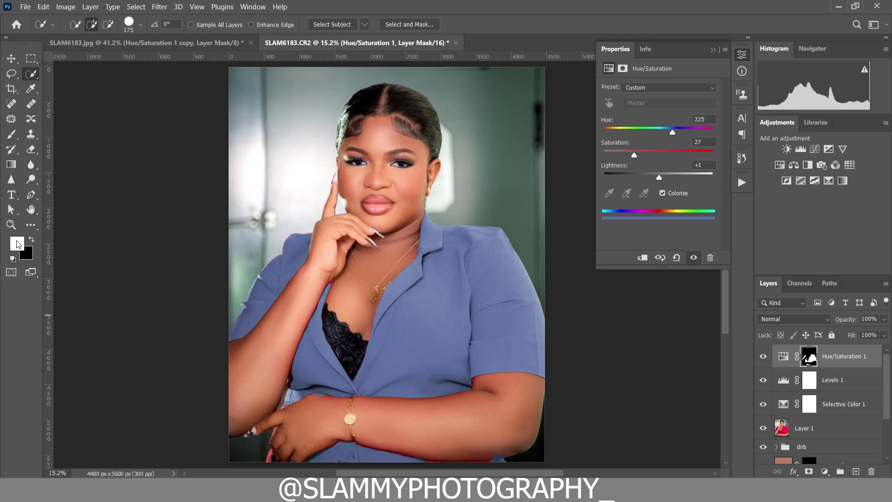
Paint white on the Hue/Saturation mask over the missed pink patch beside the wrist, using a 60 px brush at 18% flow
{"action": "left_click", "coordinate": [19, 225]}
{"action": "left_click_drag", "start_coordinate": [318, 298], "coordinate": [348, 320]}
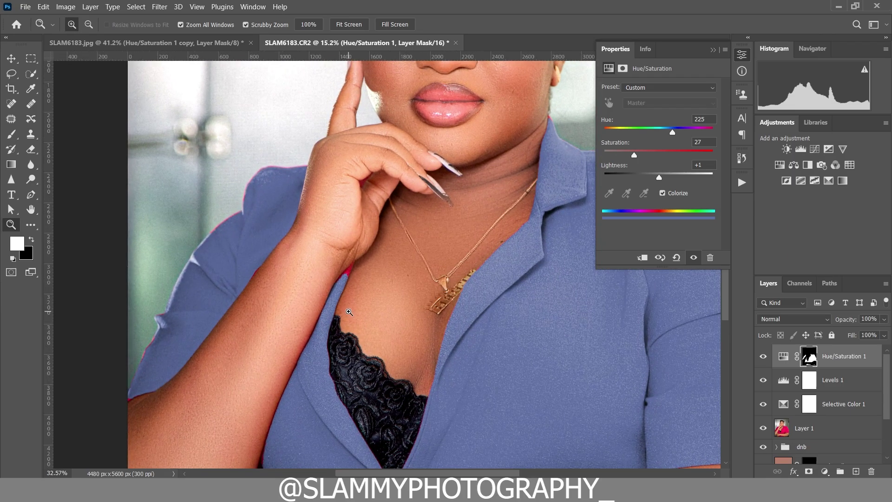
{"action": "left_click", "coordinate": [12, 134]}
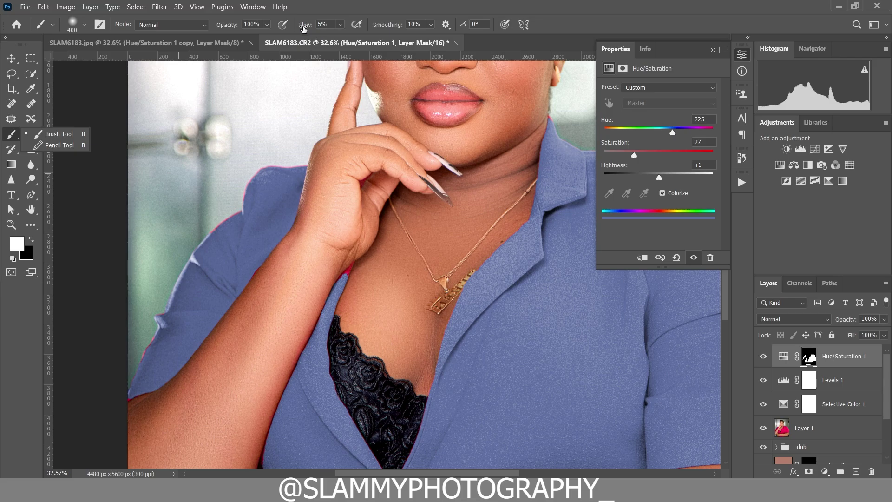
{"action": "left_click_drag", "start_coordinate": [304, 29], "coordinate": [311, 32]}
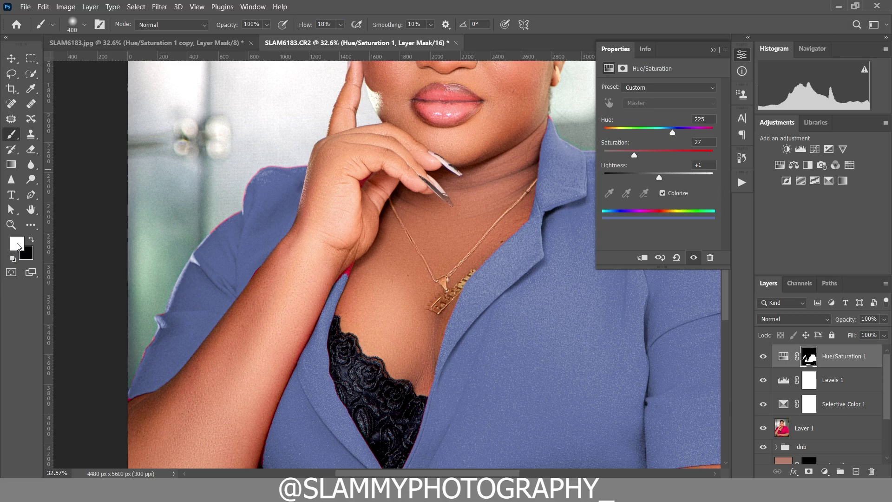
{"action": "key", "text": "bracketleft"}
{"action": "key", "text": "bracketleft"}
{"action": "key", "text": "bracketleft"}
{"action": "key", "text": "bracketleft"}
{"action": "key", "text": "bracketleft"}
{"action": "key", "text": "bracketleft"}
{"action": "key", "text": "bracketleft"}
{"action": "key", "text": "bracketleft"}
{"action": "key", "text": "bracketleft"}
{"action": "key", "text": "bracketleft"}
{"action": "left_click_drag", "start_coordinate": [346, 276], "coordinate": [349, 287]}
{"action": "key", "text": "x"}
{"action": "key", "text": "x"}
{"action": "key", "text": "x"}
{"action": "key", "text": "x"}
{"action": "key", "text": "x"}
{"action": "key", "text": "x"}
{"action": "key", "text": "x"}
{"action": "key", "text": "x"}
{"action": "key", "text": "x"}
{"action": "key", "text": "x"}
{"action": "key", "text": "x"}
{"action": "key", "text": "x"}
{"action": "key", "text": "x"}
{"action": "key", "text": "x"}
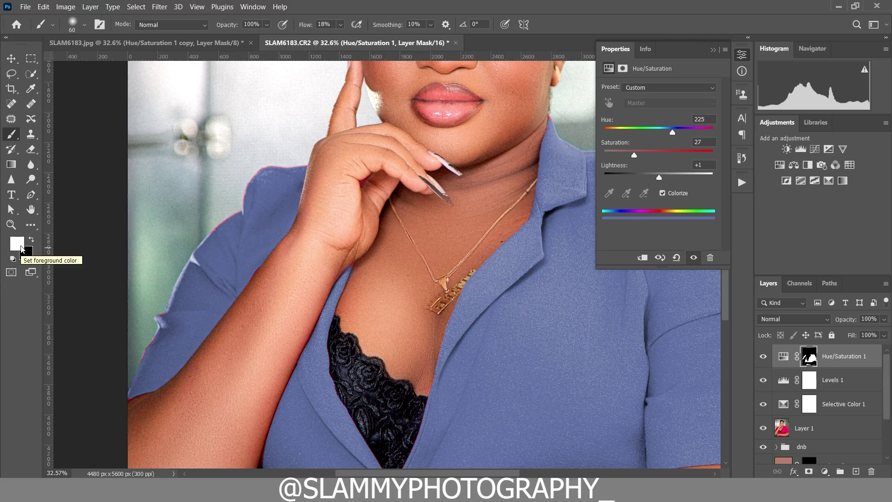
Paint white on the Hue/Saturation mask along the pink fringe at the shoulder and sleeve edge, using a 50 px brush
{"action": "left_click", "coordinate": [809, 358]}
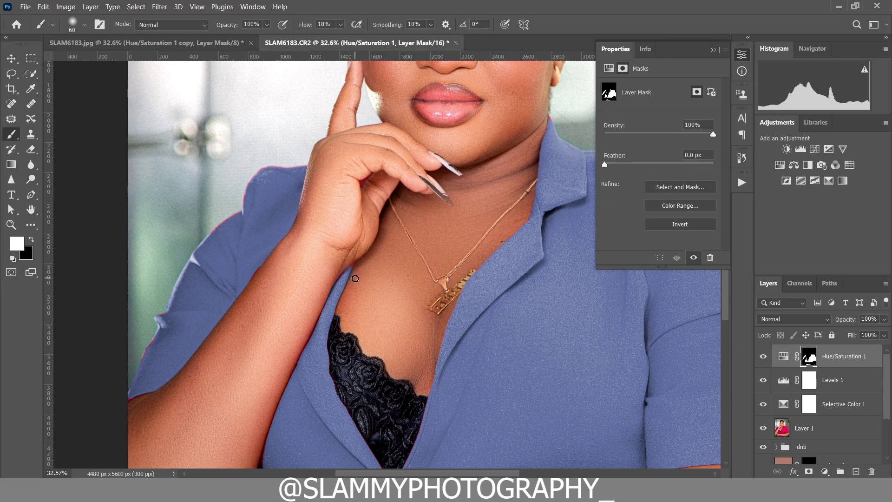
{"action": "key", "text": "x"}
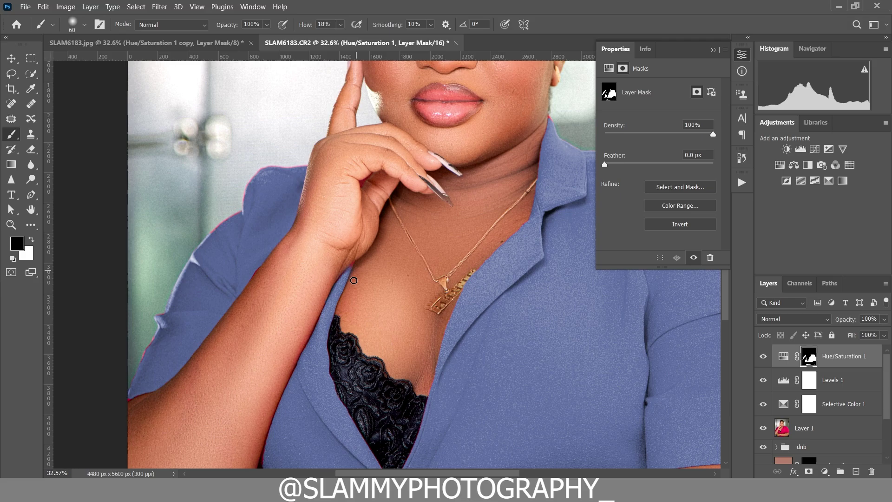
{"action": "key", "text": "x"}
{"action": "key", "text": "bracketleft"}
{"action": "key", "text": "bracketleft"}
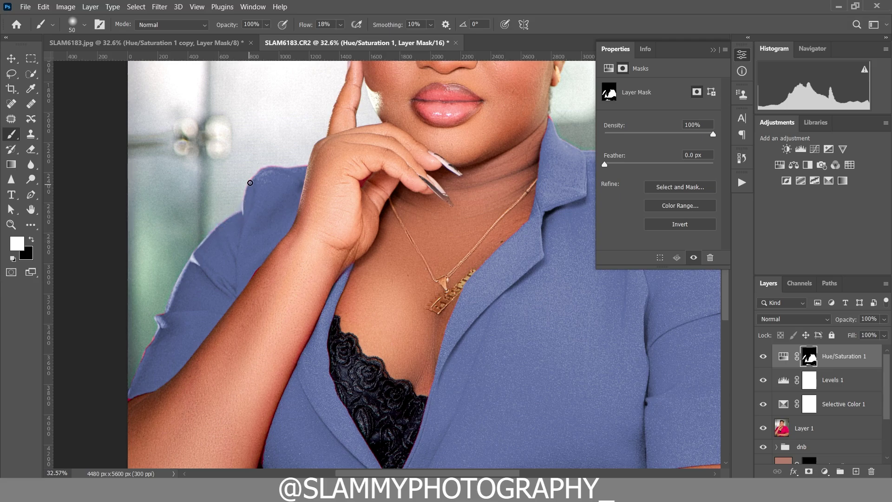
Touch up the Hue/Saturation mask along the jacket's hem with a 70 px brush, alternating between white and black
{"action": "left_click", "coordinate": [197, 6]}
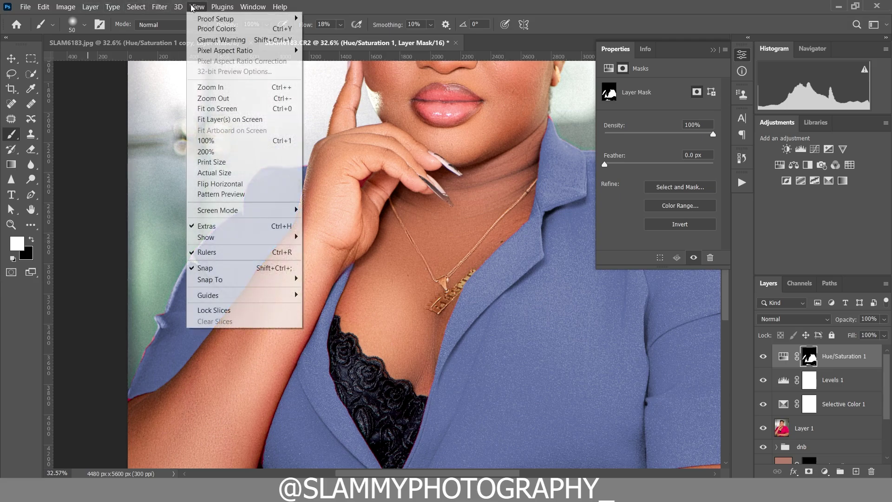
{"action": "left_click", "coordinate": [218, 109]}
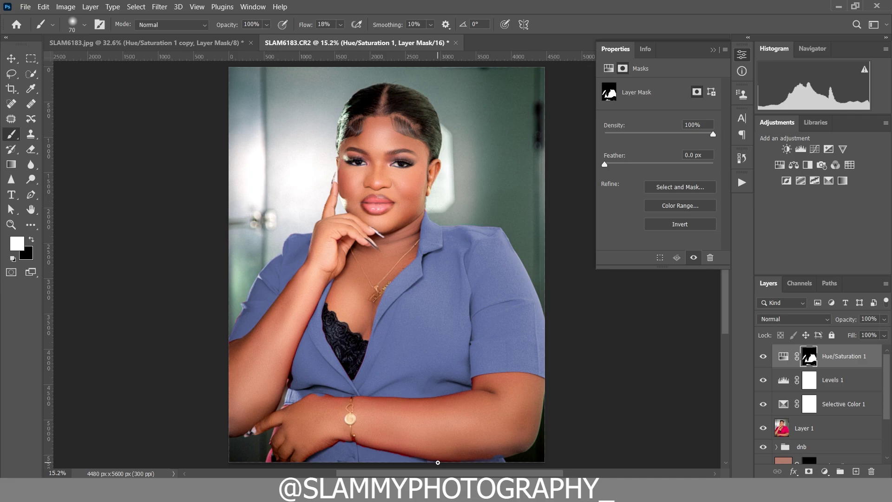
{"action": "key", "text": "x"}
{"action": "key", "text": "x"}
{"action": "key", "text": "x"}
{"action": "key", "text": "x"}
{"action": "key", "text": "x"}
{"action": "key", "text": "x"}
Change the jacket's Hue/Saturation adjustment to Hue 183, Saturation 35 and Lightness -16
{"action": "left_click", "coordinate": [783, 356]}
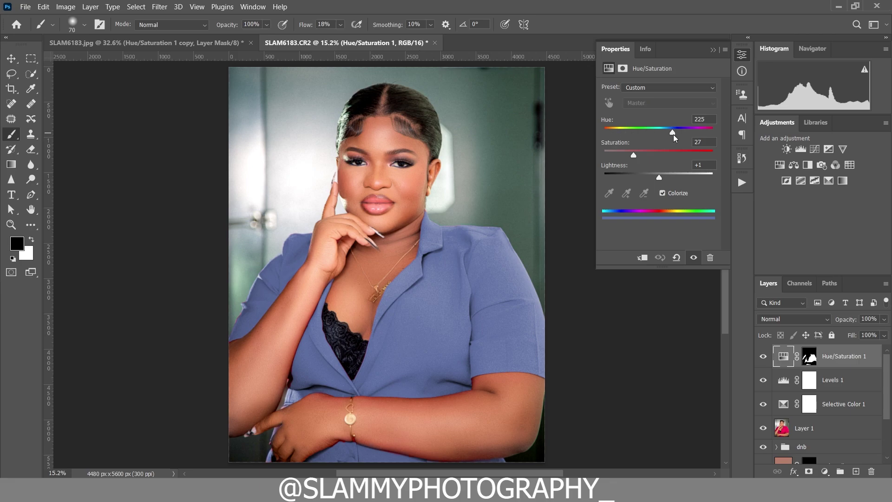
{"action": "mouse_move", "coordinate": [673, 133]}
{"action": "left_mouse_down"}
{"action": "mouse_move", "coordinate": [611, 132]}
{"action": "mouse_move", "coordinate": [707, 133]}
{"action": "mouse_move", "coordinate": [689, 132]}
{"action": "left_mouse_up"}
{"action": "left_click_drag", "start_coordinate": [606, 132], "coordinate": [662, 140]}
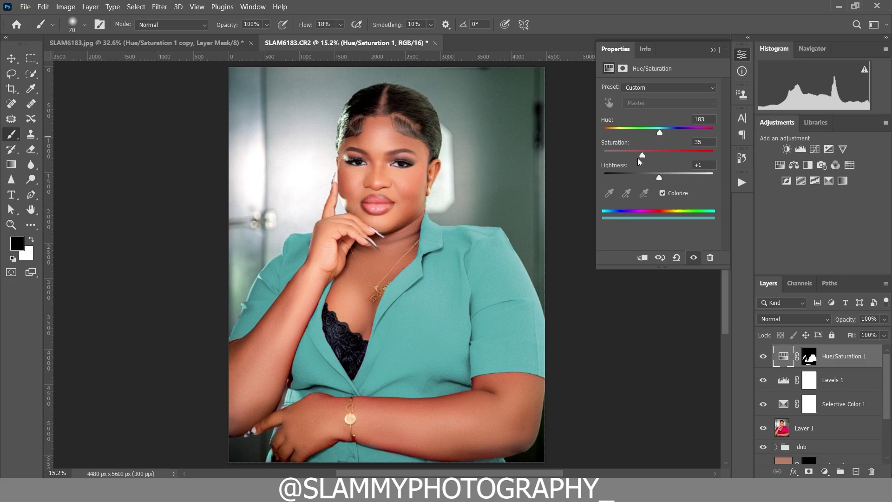
{"action": "left_click_drag", "start_coordinate": [657, 180], "coordinate": [652, 183]}
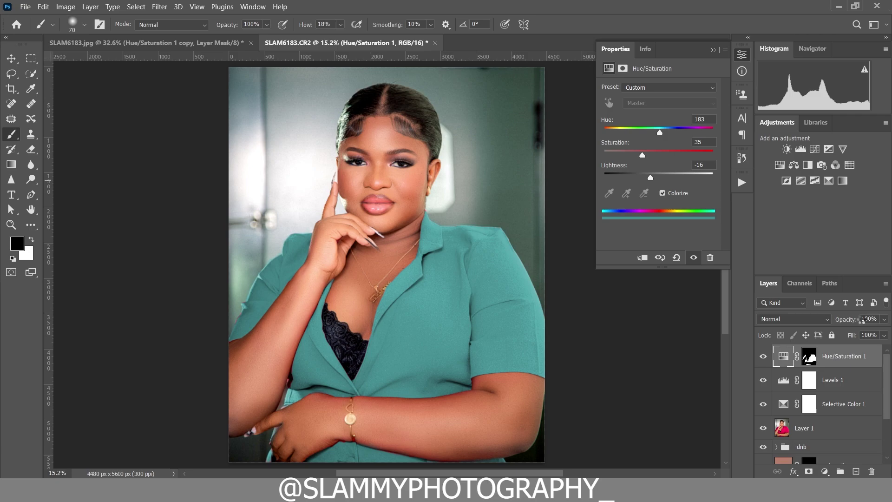
Stamp all visible layers into a new merged layer and add a Color Lookup adjustment layer above it
{"action": "key", "text": "ctrl+shift+alt+e"}
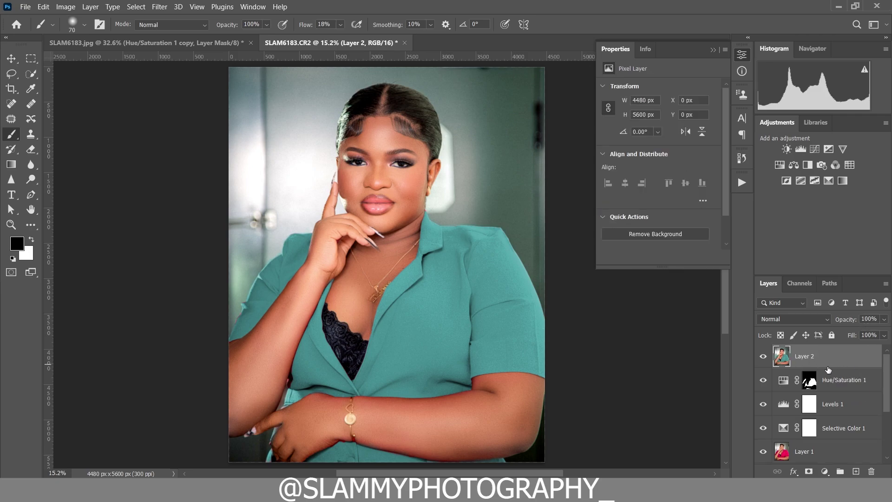
{"action": "left_click", "coordinate": [825, 471]}
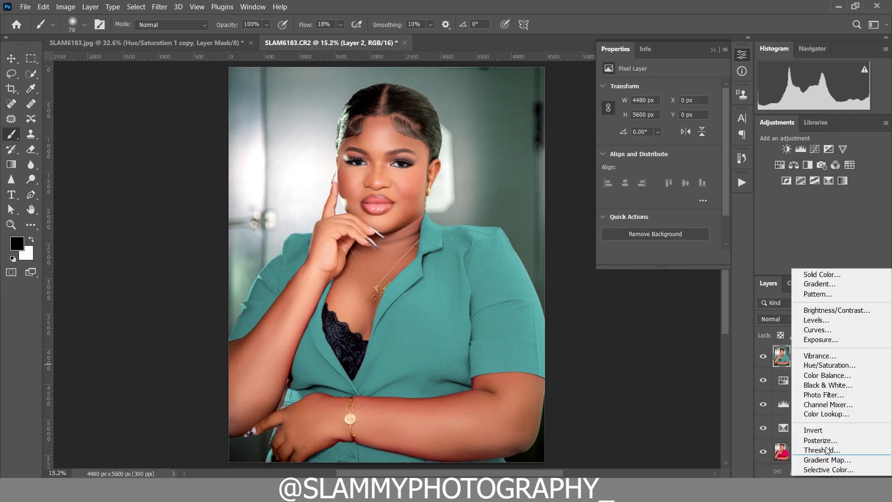
{"action": "left_click", "coordinate": [826, 413]}
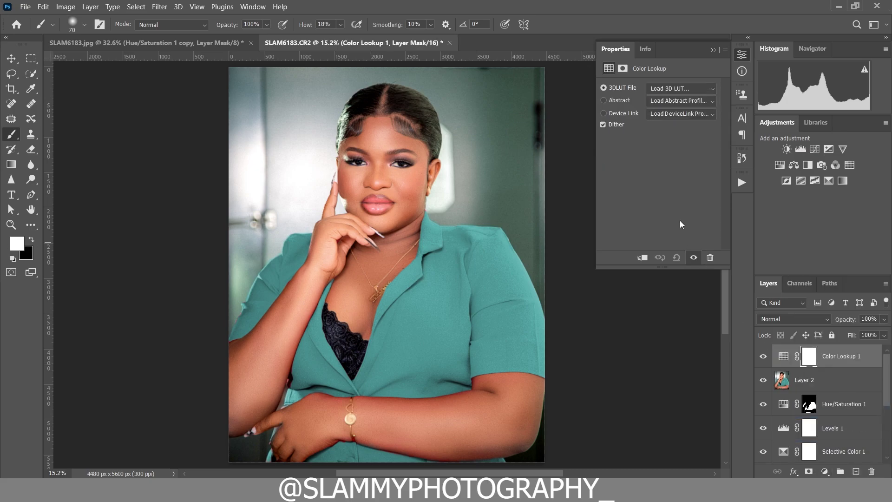
Start loading a 3D LUT file for the Color Lookup adjustment and search the Pictures folder for "lut"
{"action": "left_click", "coordinate": [673, 88]}
{"action": "left_click", "coordinate": [682, 101]}
{"action": "left_click", "coordinate": [801, 67]}
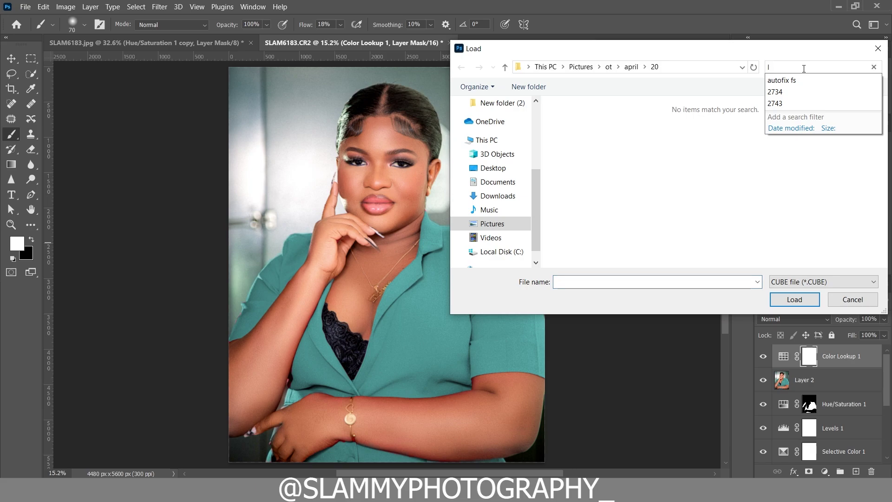
{"action": "type", "text": "lu"}
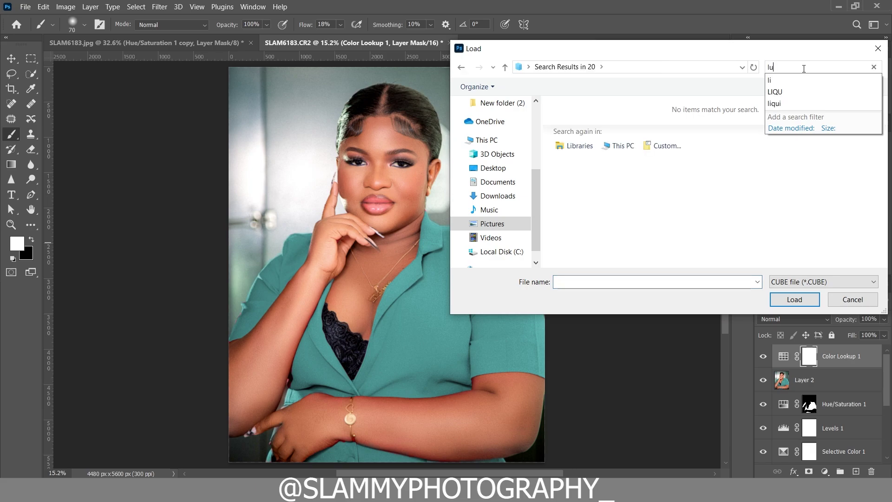
{"action": "type", "text": "t"}
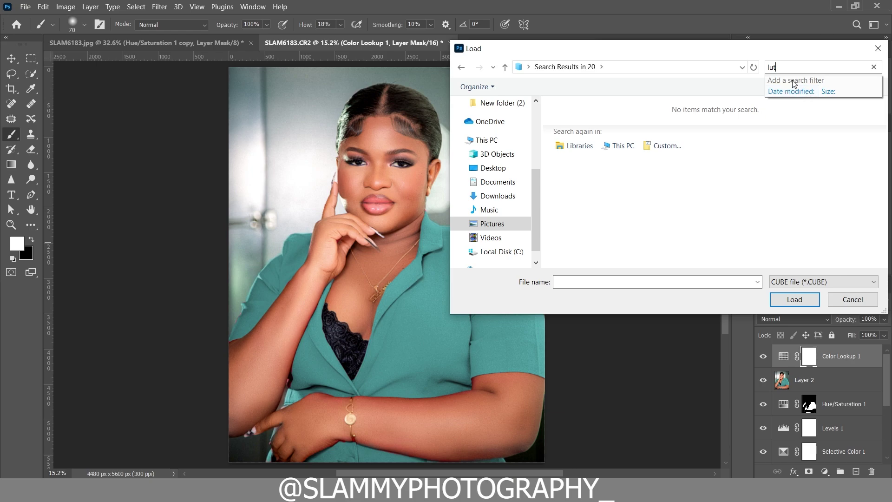
{"action": "type", "text": "t"}
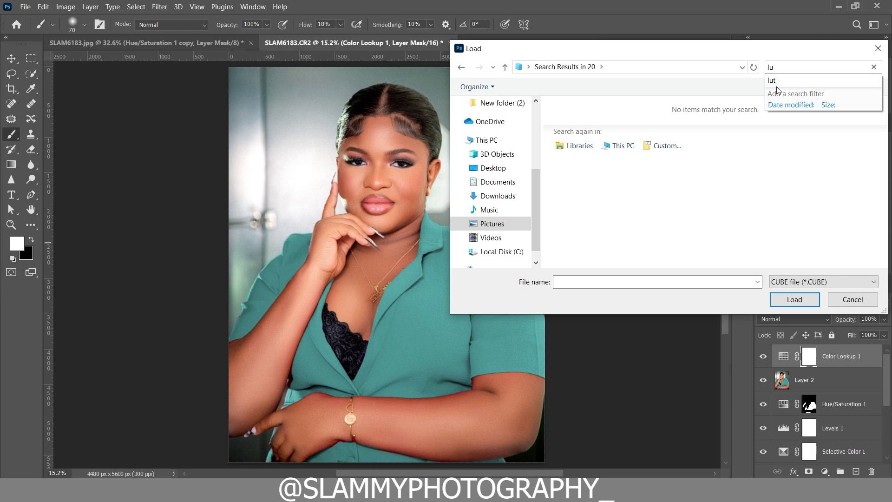
{"action": "left_click", "coordinate": [520, 223]}
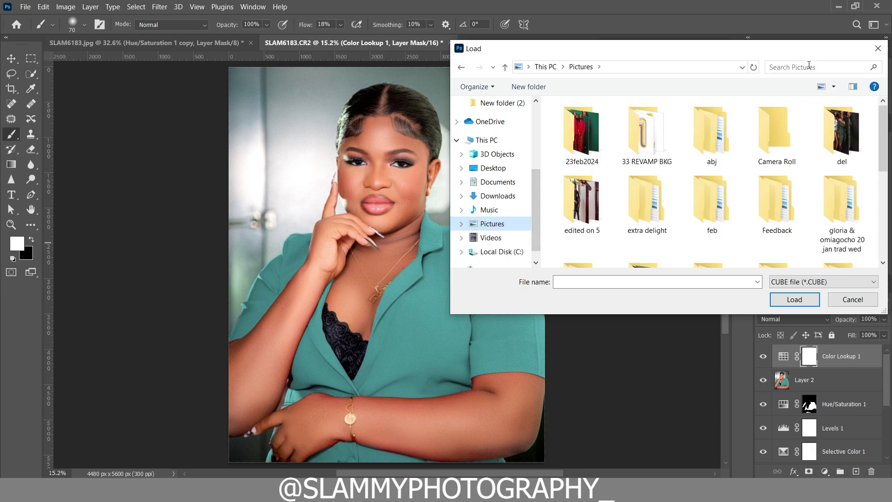
{"action": "left_click", "coordinate": [836, 67]}
{"action": "left_click", "coordinate": [806, 80]}
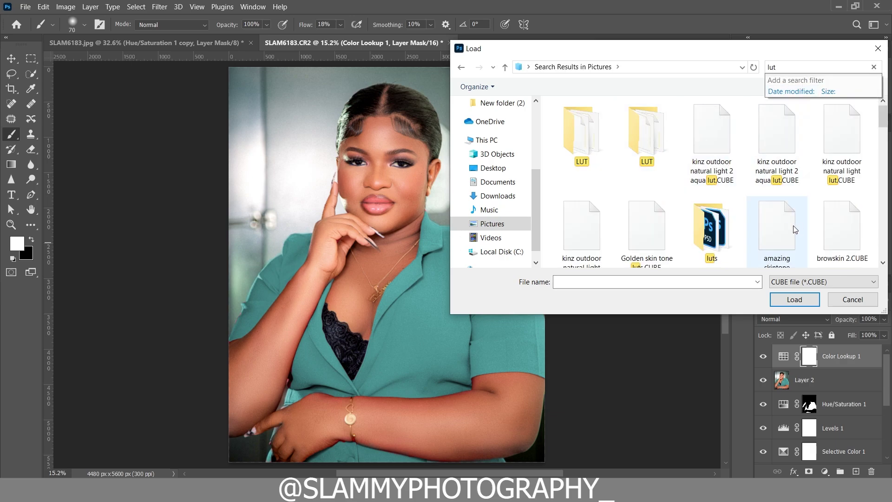
Load browskin 2.CUBE from the search results as the Color Lookup adjustment's 3D LUT
{"action": "scroll", "coordinate": [778, 218], "scroll_direction": "down", "scroll_amount": 1}
{"action": "left_click", "coordinate": [779, 161]}
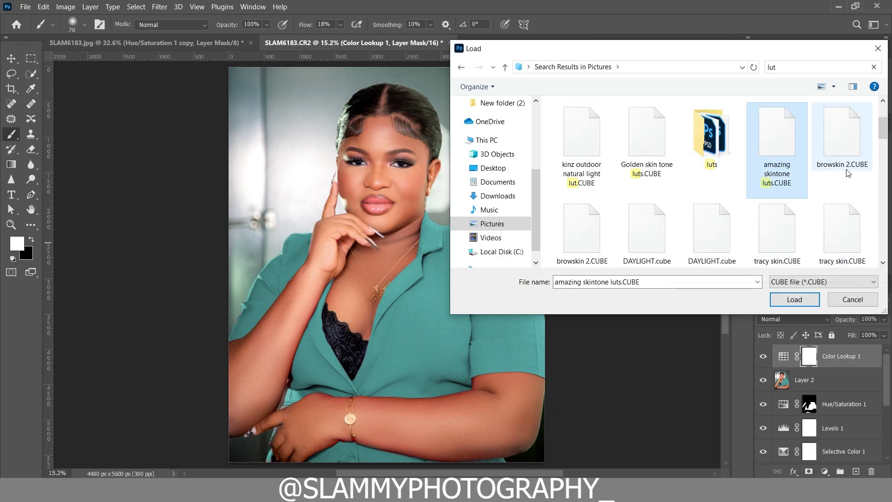
{"action": "left_click", "coordinate": [842, 137]}
{"action": "left_click", "coordinate": [790, 300]}
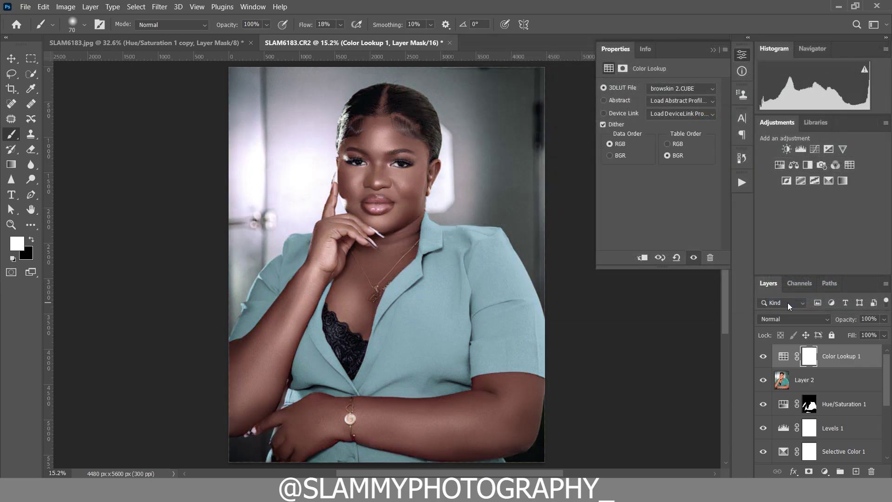
Lower the Color Lookup layer's opacity to 21% and toggle its visibility to compare the portrait with and without it
{"action": "left_click", "coordinate": [763, 357]}
{"action": "left_click", "coordinate": [763, 357]}
{"action": "mouse_move", "coordinate": [848, 320]}
{"action": "left_mouse_down"}
{"action": "mouse_move", "coordinate": [833, 321]}
{"action": "mouse_move", "coordinate": [842, 322]}
{"action": "left_mouse_up"}
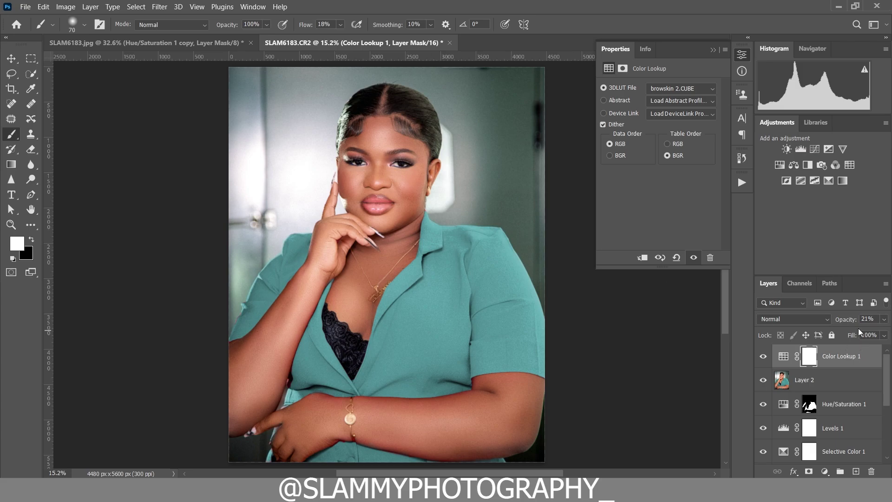
{"action": "left_click", "coordinate": [764, 357]}
{"action": "left_click", "coordinate": [763, 357]}
Replace the Color Lookup adjustment's 3D LUT with chocolate skin.CUBE from the LUT folder
{"action": "left_click", "coordinate": [680, 87]}
{"action": "left_click", "coordinate": [681, 100]}
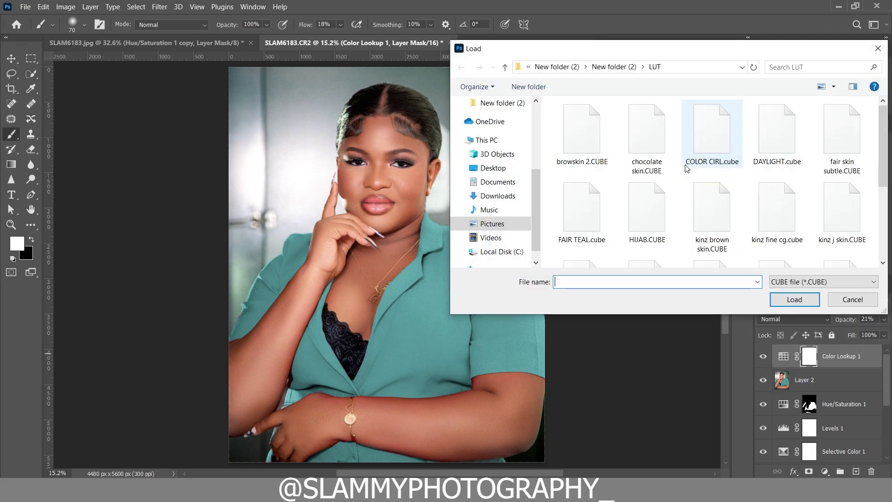
{"action": "scroll", "coordinate": [716, 219], "scroll_direction": "up", "scroll_amount": 3}
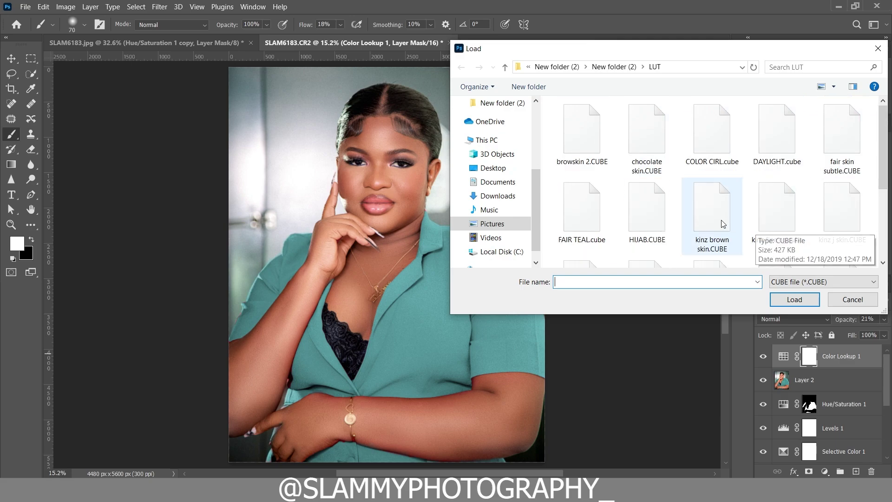
{"action": "left_click", "coordinate": [646, 157]}
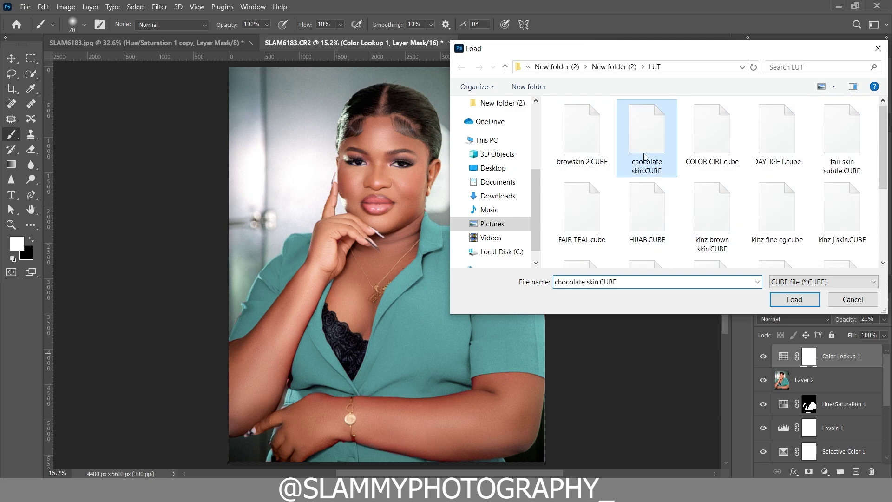
{"action": "left_click", "coordinate": [795, 299]}
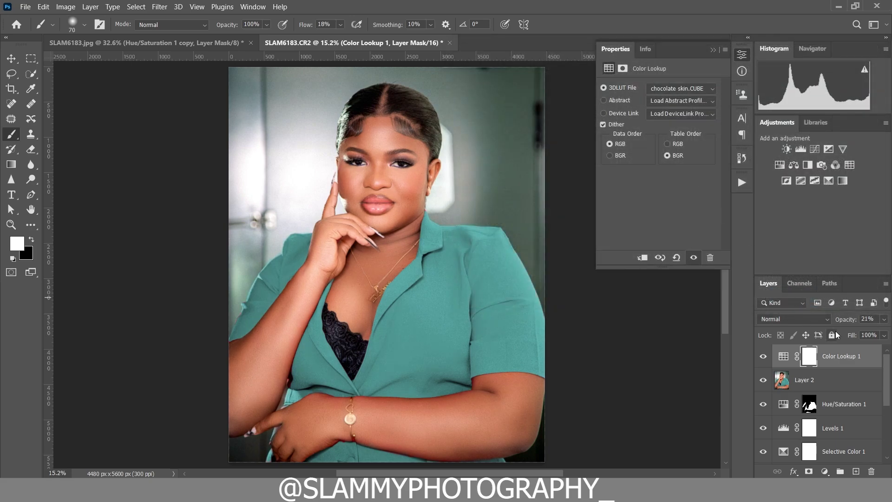
Raise the Color Lookup layer's opacity to 56% and toggle its visibility to judge the chocolate skin grade
{"action": "left_click", "coordinate": [867, 319]}
{"action": "type", "text": "55"}
{"action": "key", "text": "Return"}
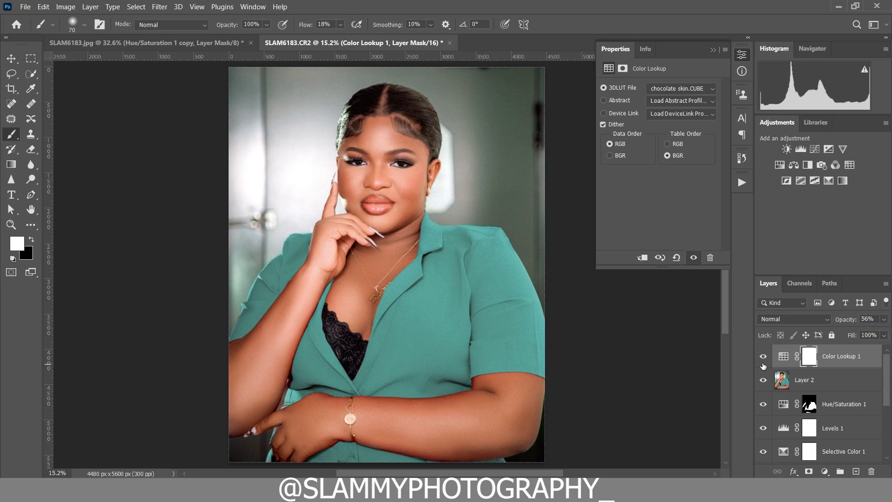
{"action": "left_click", "coordinate": [763, 363]}
{"action": "left_click", "coordinate": [762, 365]}
Reduce the Color Lookup layer's opacity to 10% and compare the portrait with the layer hidden and shown
{"action": "left_click_drag", "start_coordinate": [847, 323], "coordinate": [835, 322]}
{"action": "left_click", "coordinate": [759, 358]}
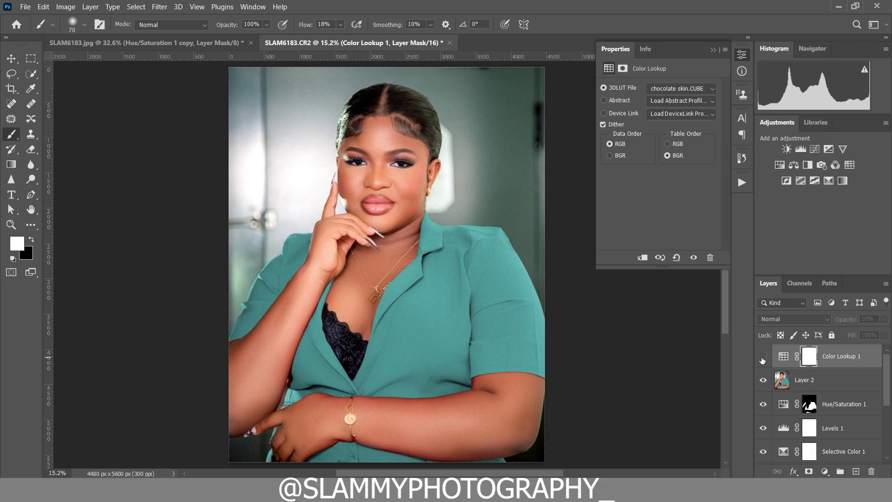
{"action": "left_click", "coordinate": [760, 359]}
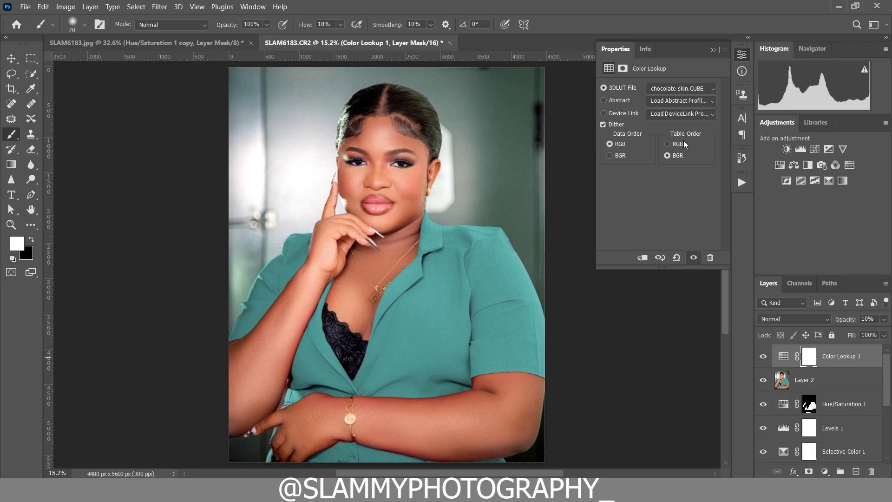